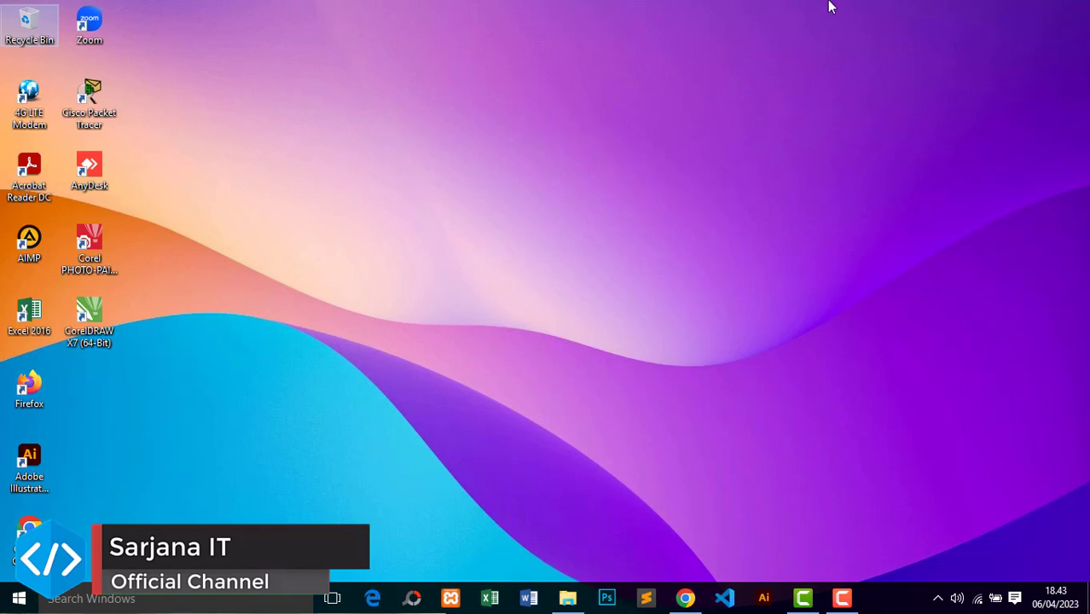
# Step: Open a Chrome window and go to digitalpelajar.my.id/absensi_siswa
pyautogui.click(686, 598)
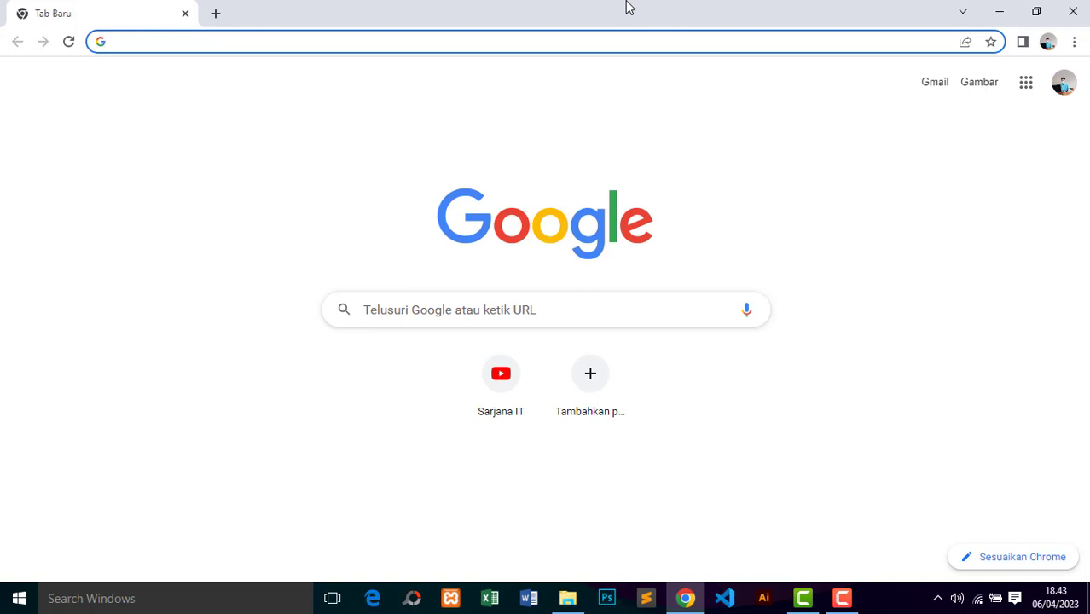
pyautogui.write('di')
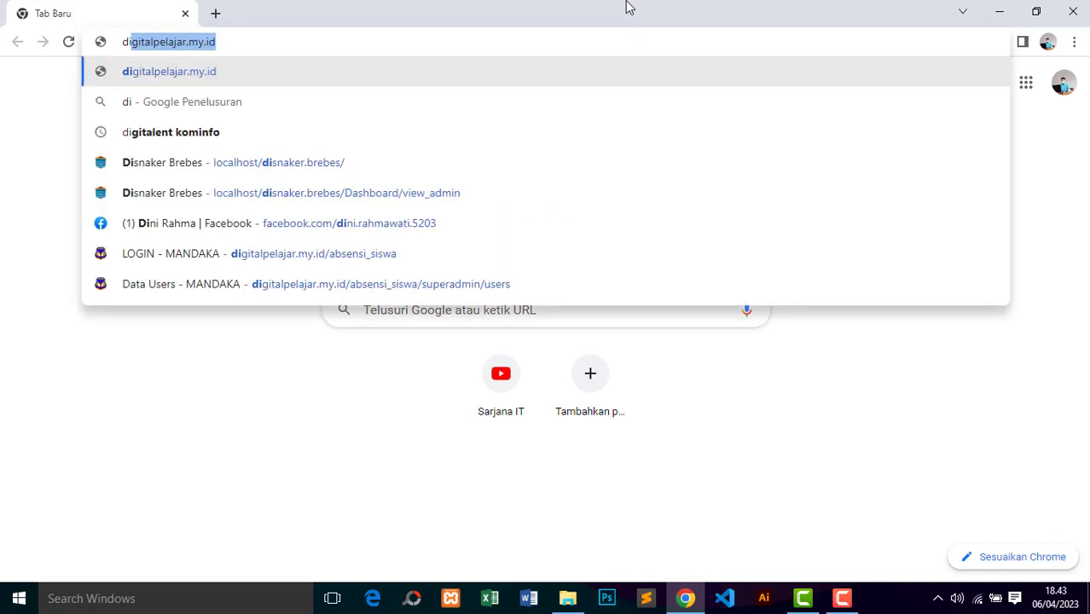
pyautogui.write('gital')
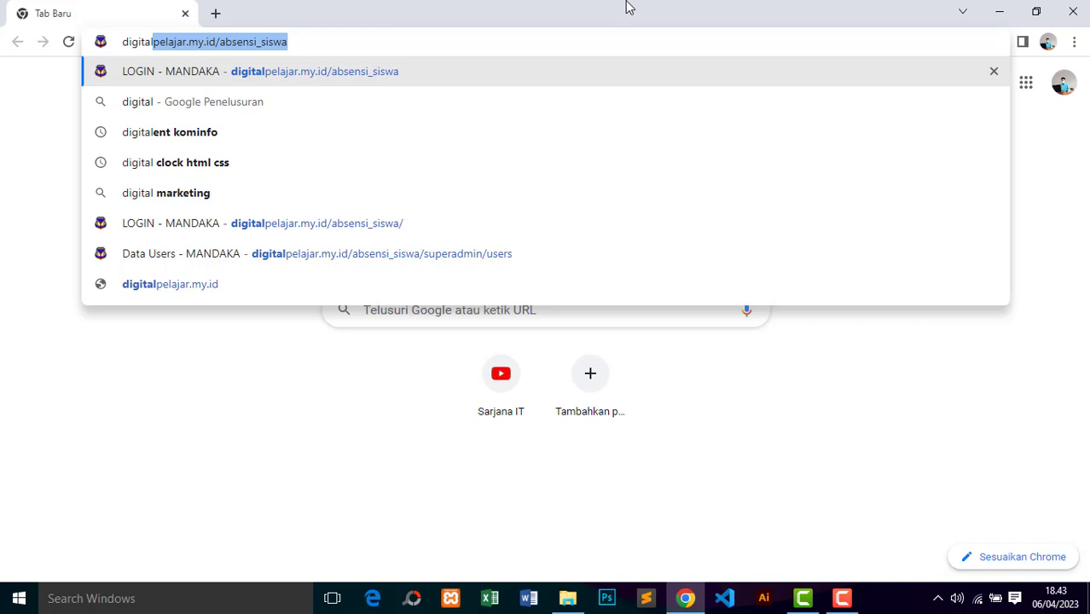
pyautogui.write('pelaja')
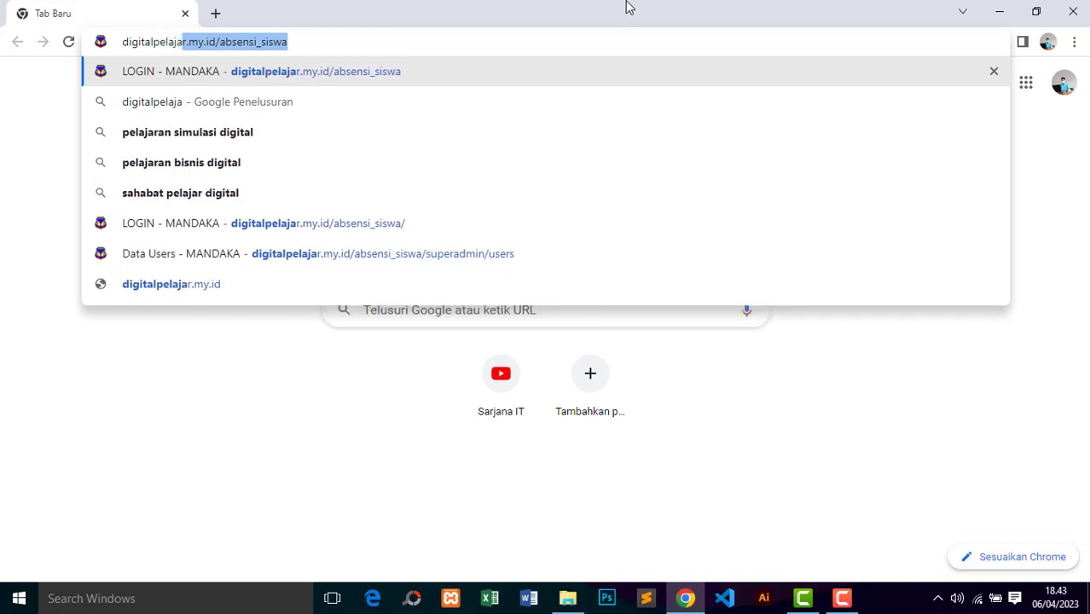
pyautogui.write('r.my')
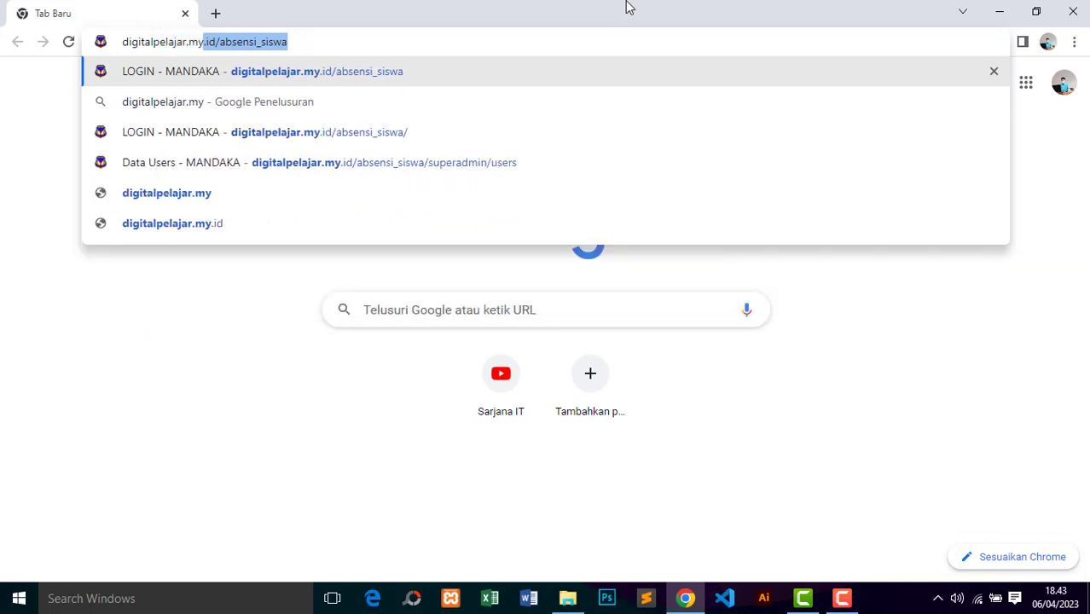
pyautogui.write('.id')
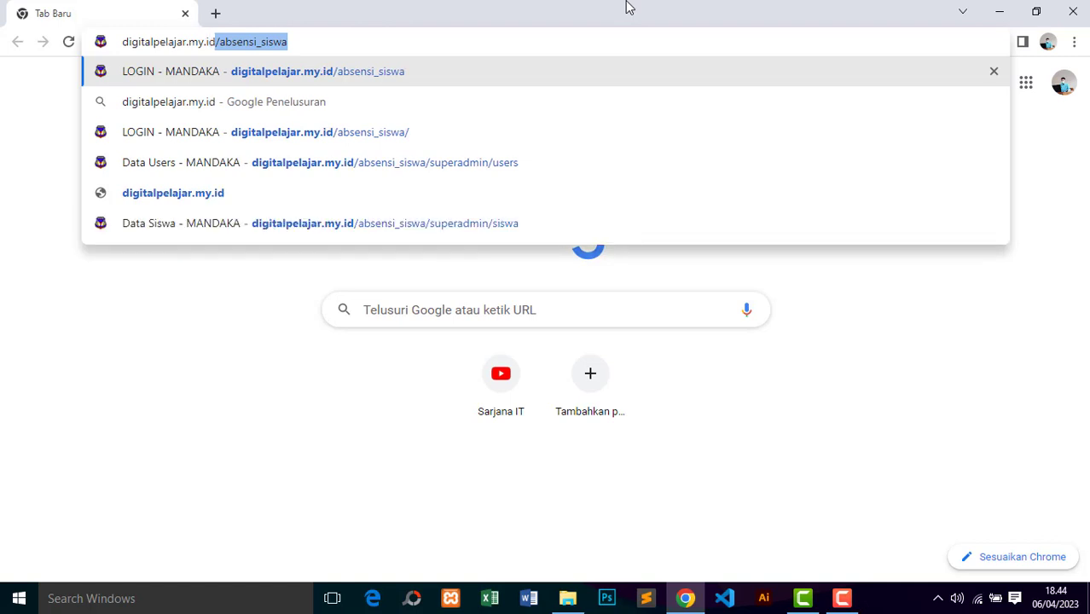
pyautogui.write('/absens')
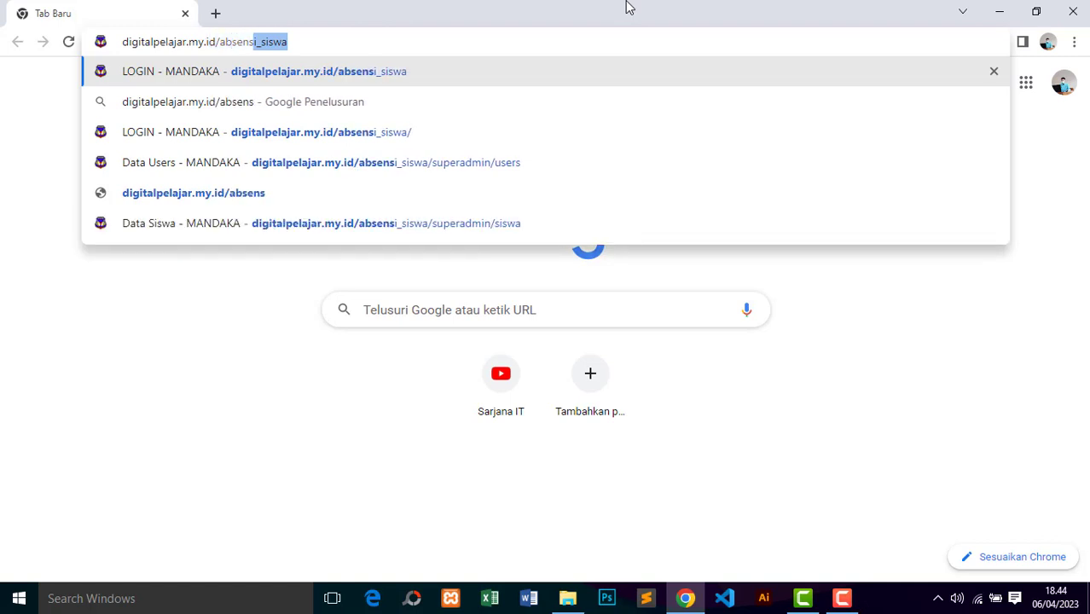
pyautogui.write('i_siswa')
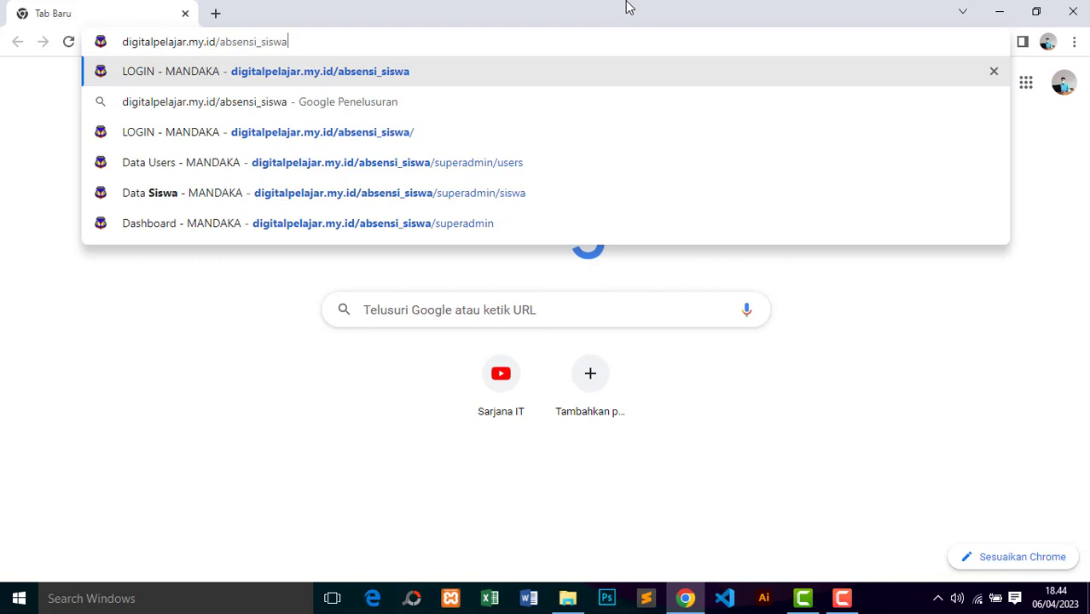
pyautogui.press('Return')
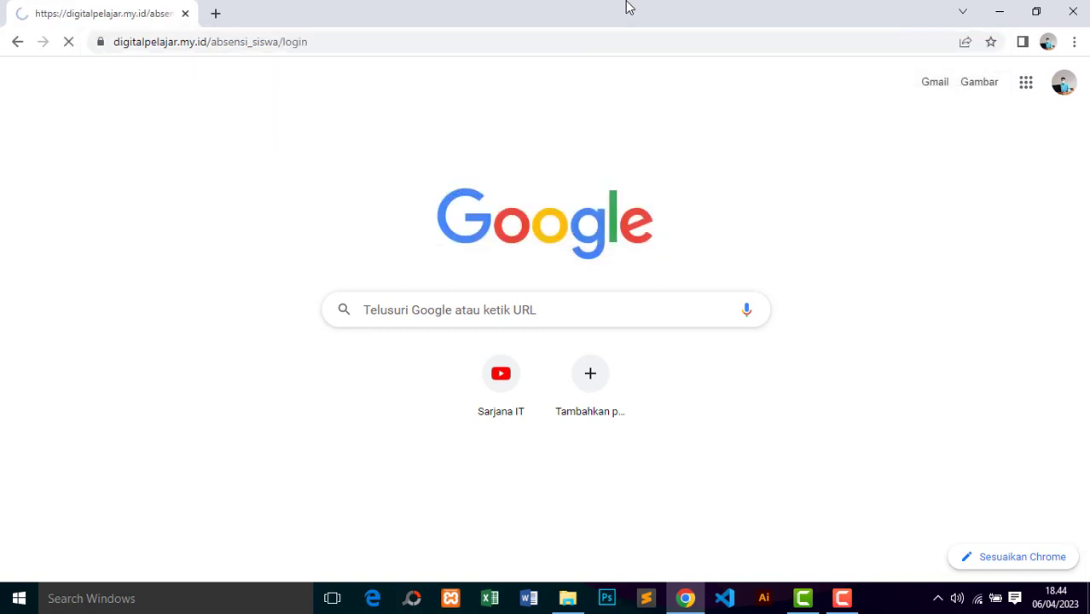
# Step: Log in with the administrator e-mail and password, with Remember me ticked
pyautogui.scroll(-1, 539, 341)
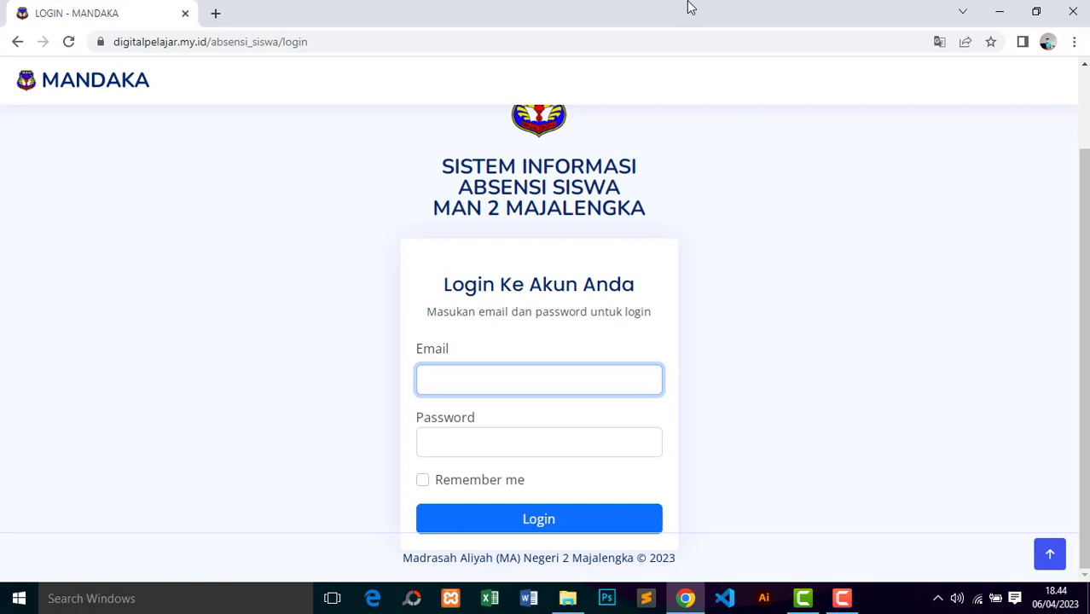
pyautogui.write('admin@admin.com')
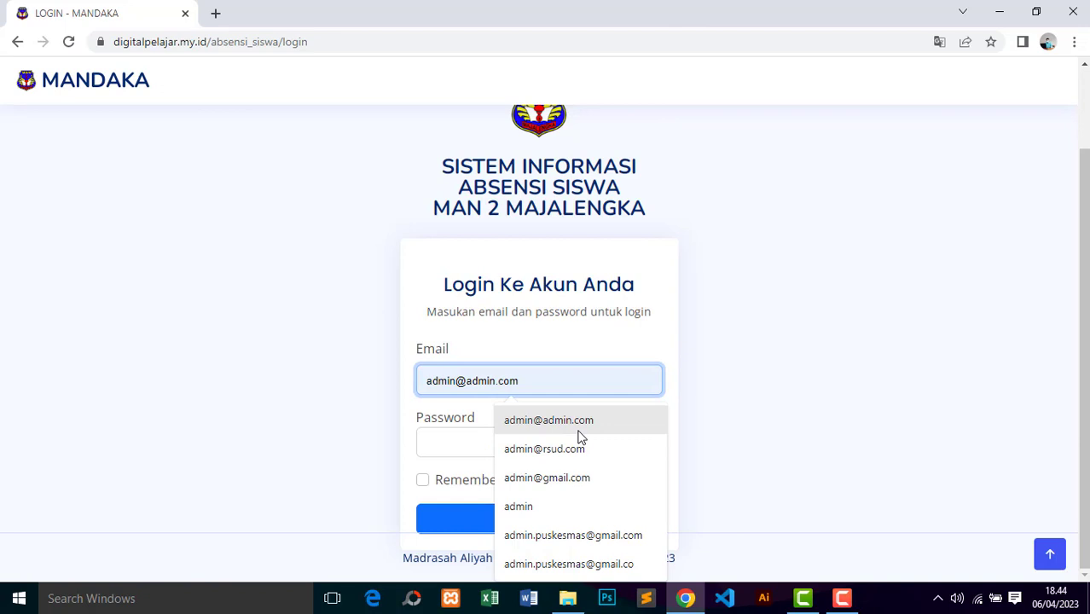
pyautogui.click(579, 431)
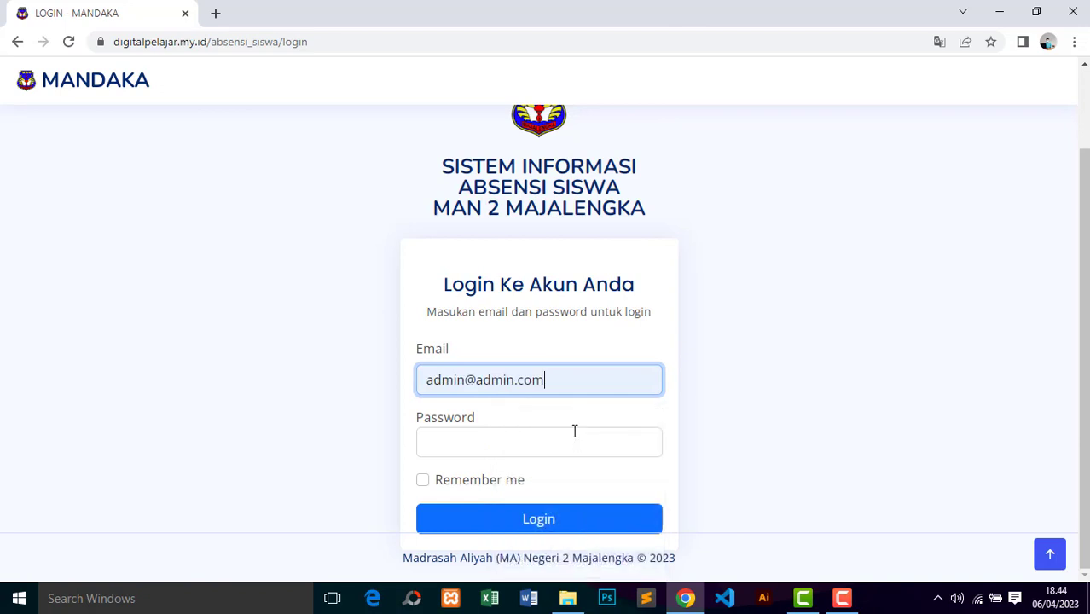
pyautogui.click(565, 440)
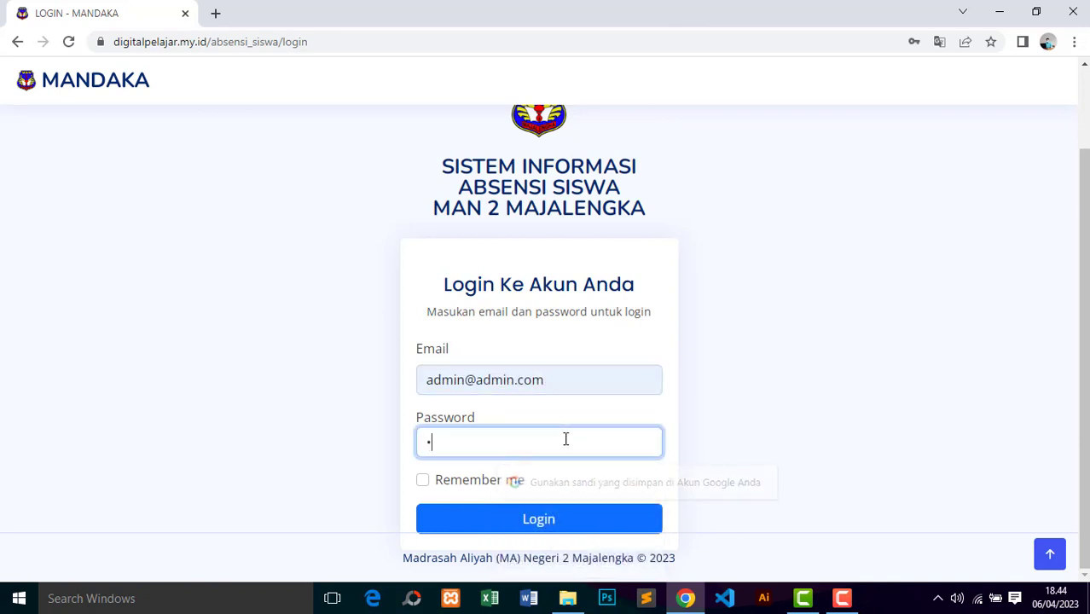
pyautogui.write('123456789012')
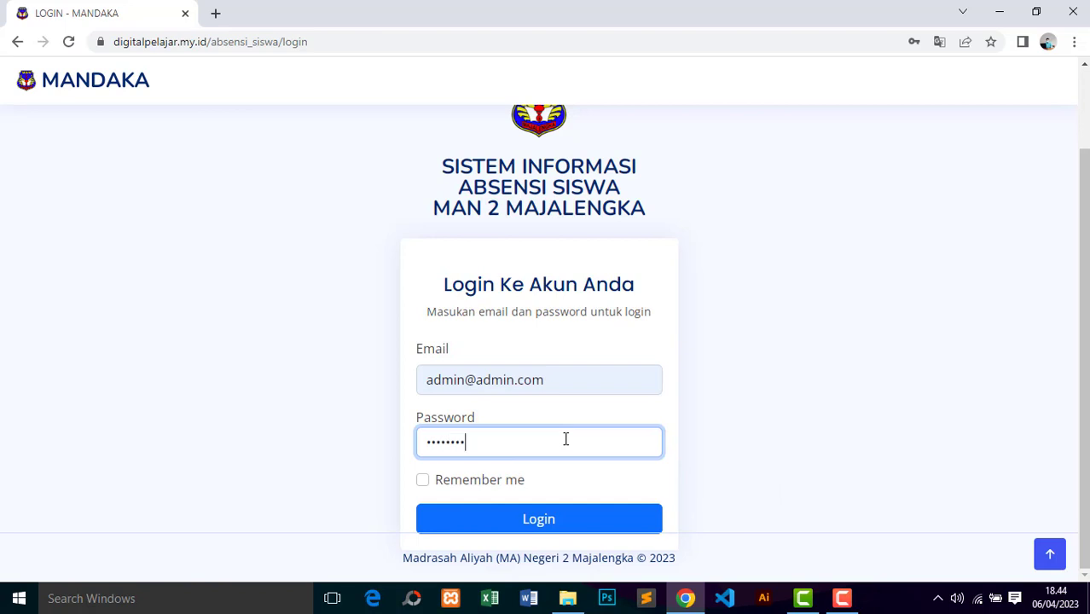
pyautogui.click(517, 480)
pyautogui.click(525, 518)
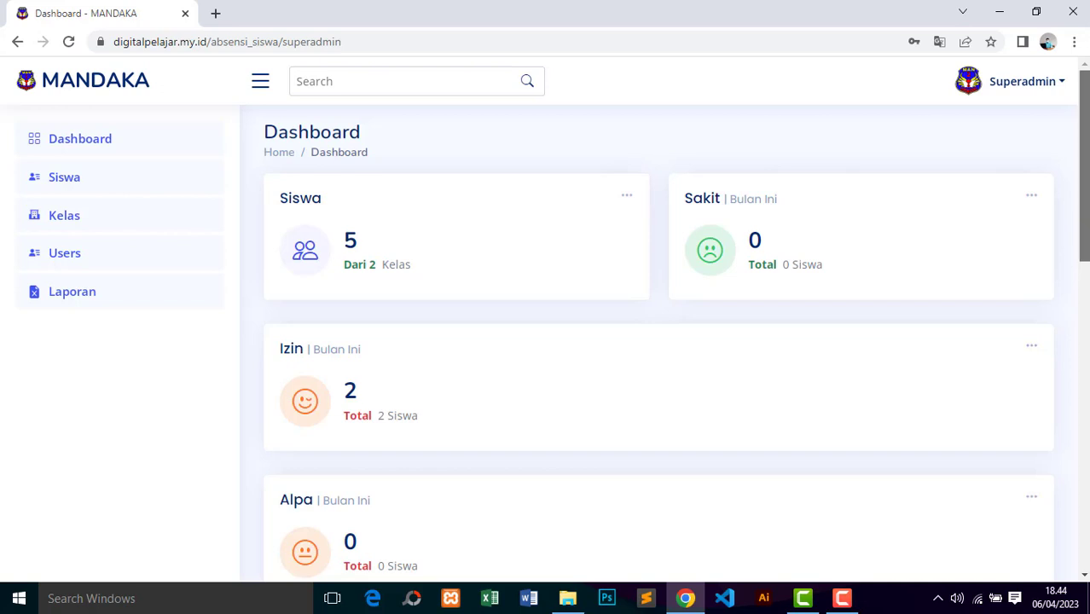
pyautogui.scroll(-3, 1086, 128)
pyautogui.scroll(3, 1086, 128)
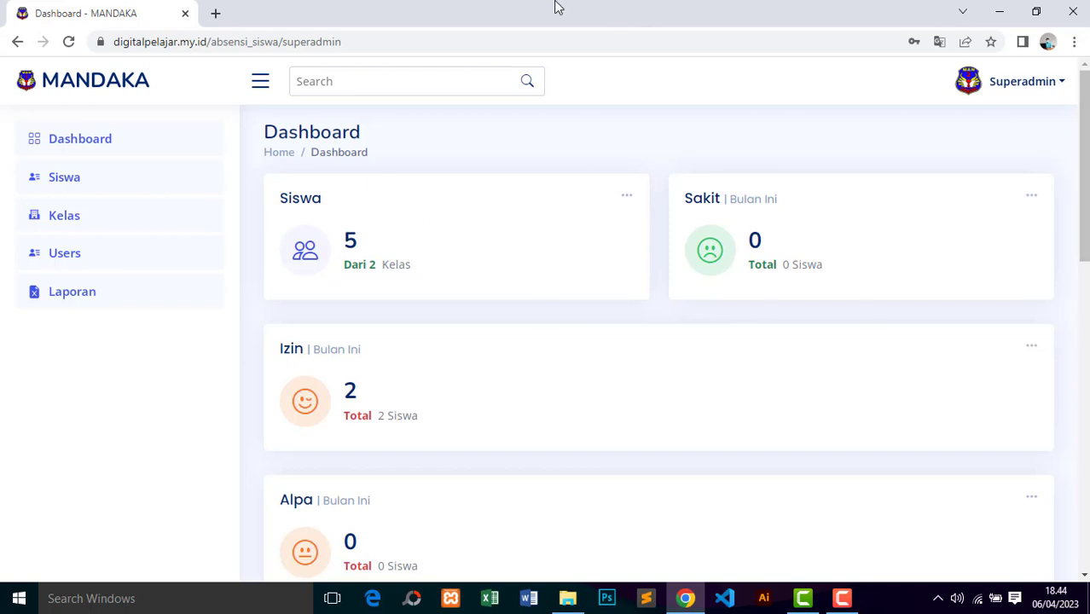
pyautogui.doubleClick(294, 198)
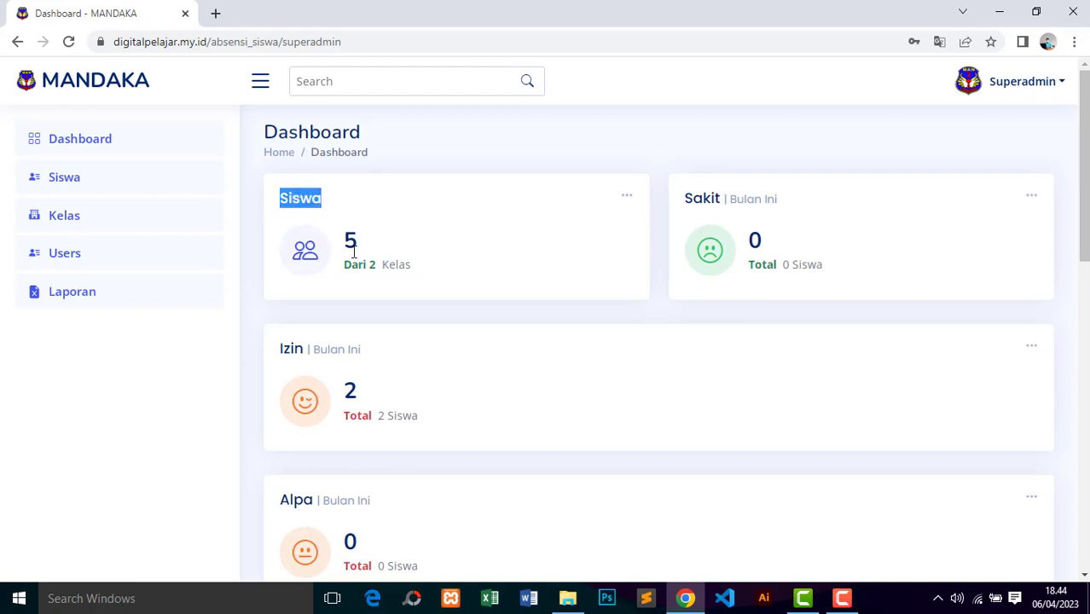
pyautogui.moveTo(355, 252); pyautogui.dragTo(444, 273)
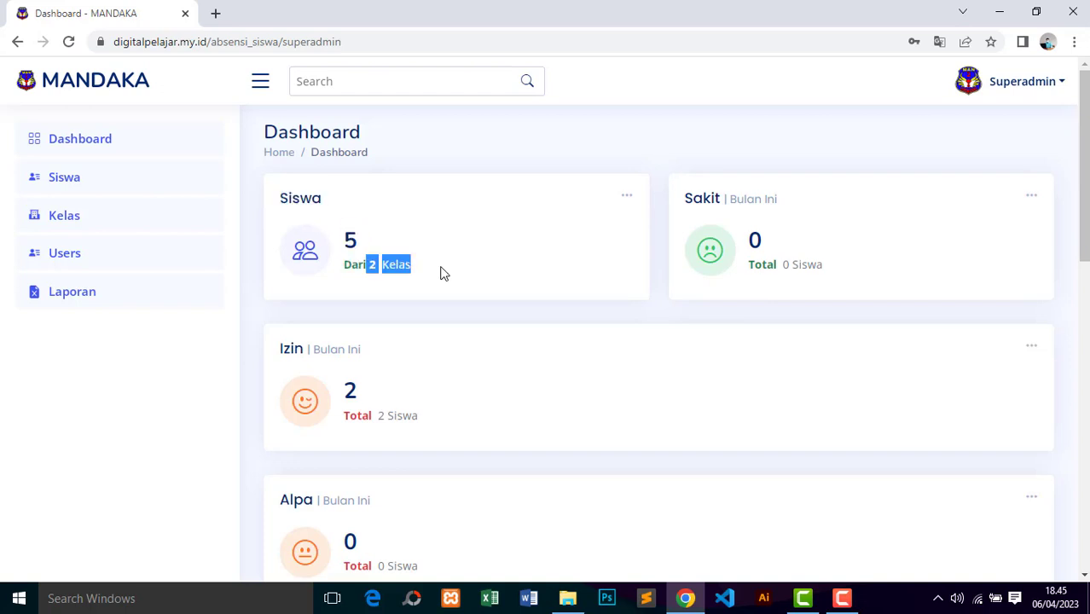
pyautogui.doubleClick(349, 241)
pyautogui.moveTo(369, 264); pyautogui.dragTo(429, 273)
pyautogui.moveTo(696, 198); pyautogui.dragTo(802, 266)
pyautogui.click(691, 204)
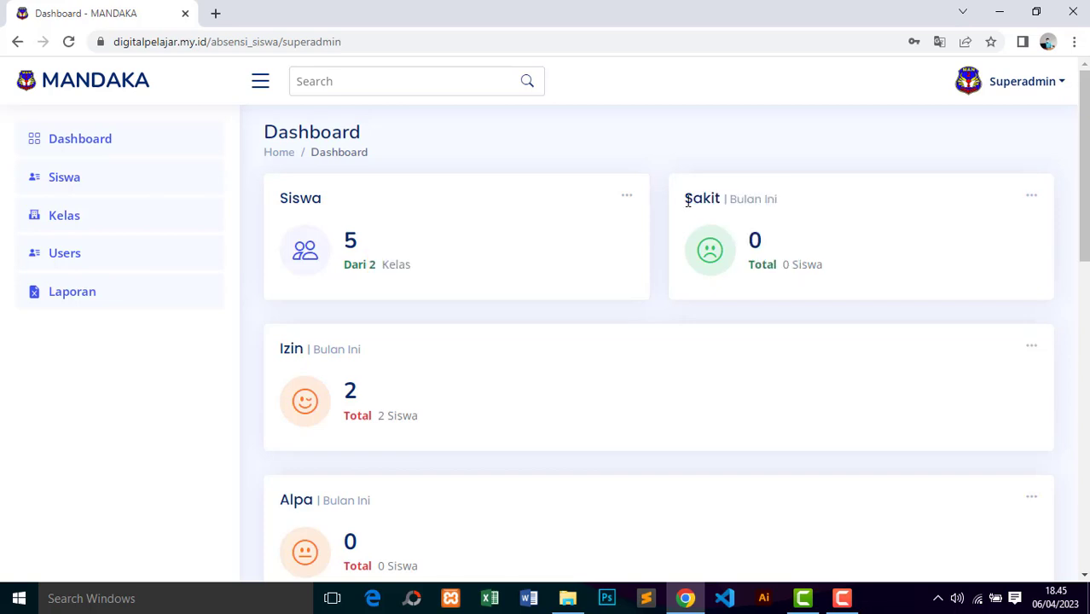
pyautogui.moveTo(688, 202); pyautogui.dragTo(819, 268)
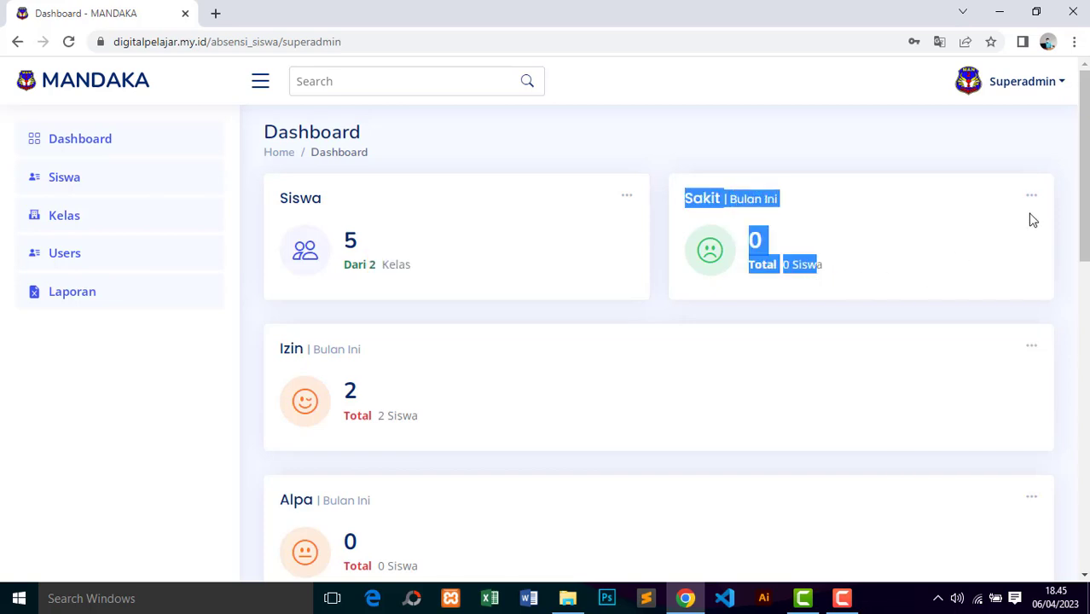
pyautogui.moveTo(1083, 171); pyautogui.dragTo(1084, 233)
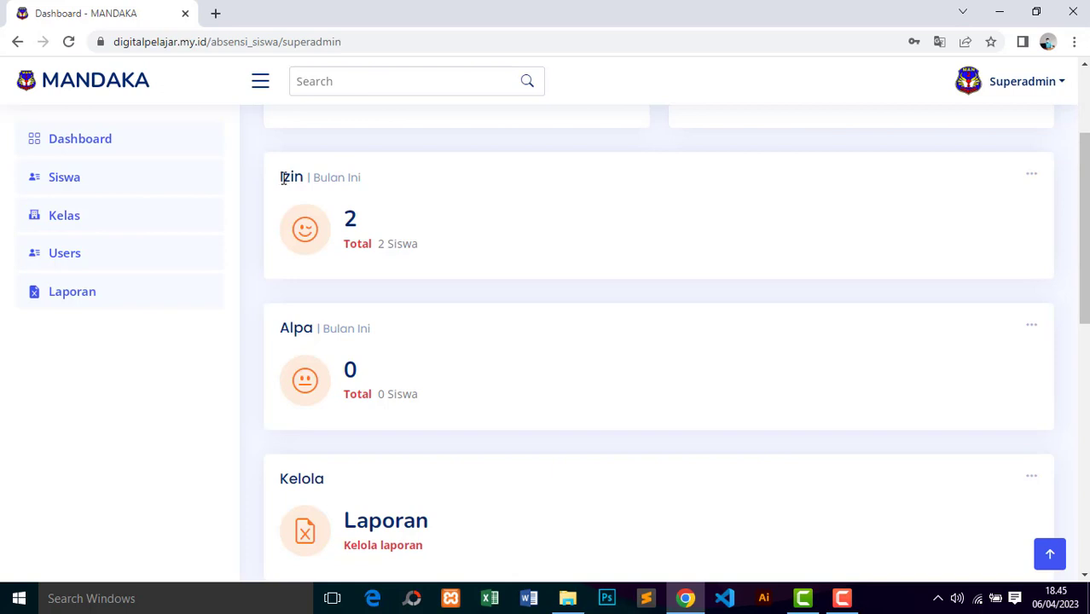
pyautogui.moveTo(283, 178); pyautogui.dragTo(378, 188)
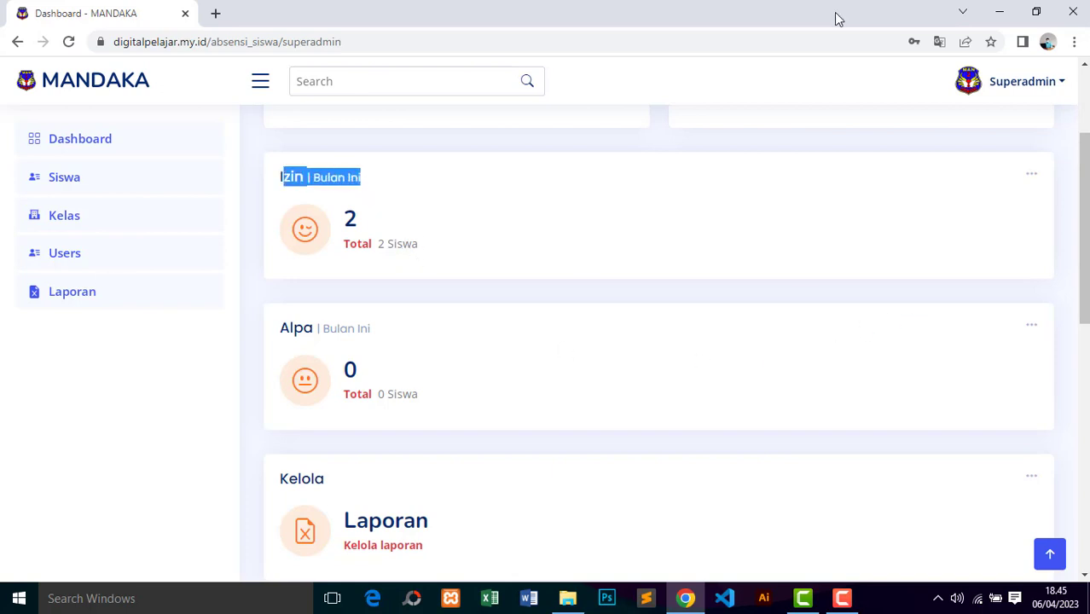
pyautogui.moveTo(282, 329); pyautogui.dragTo(394, 340)
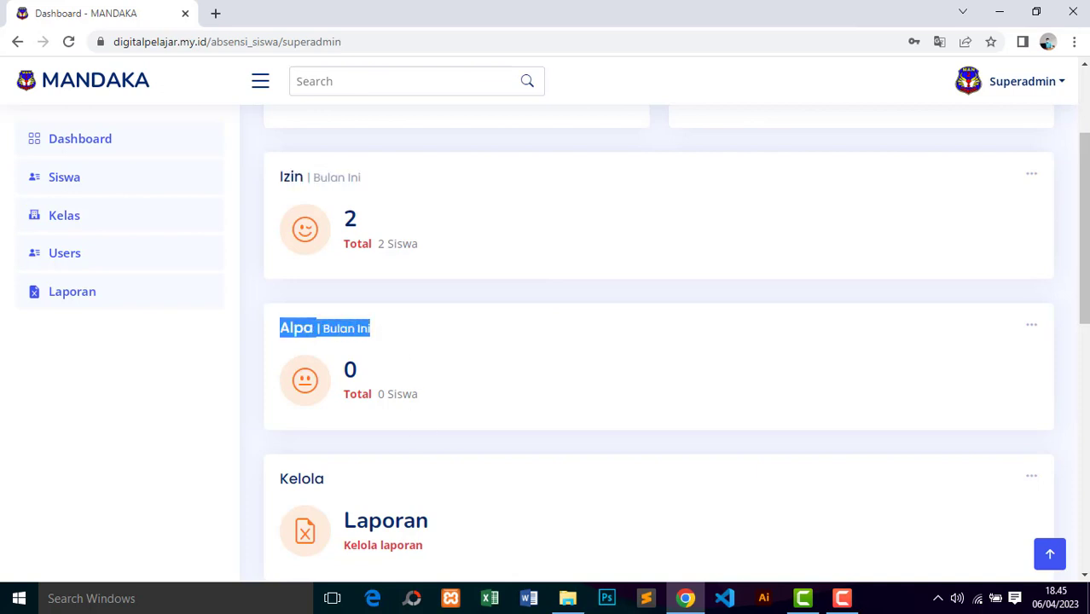
pyautogui.scroll(-3, 659, 342)
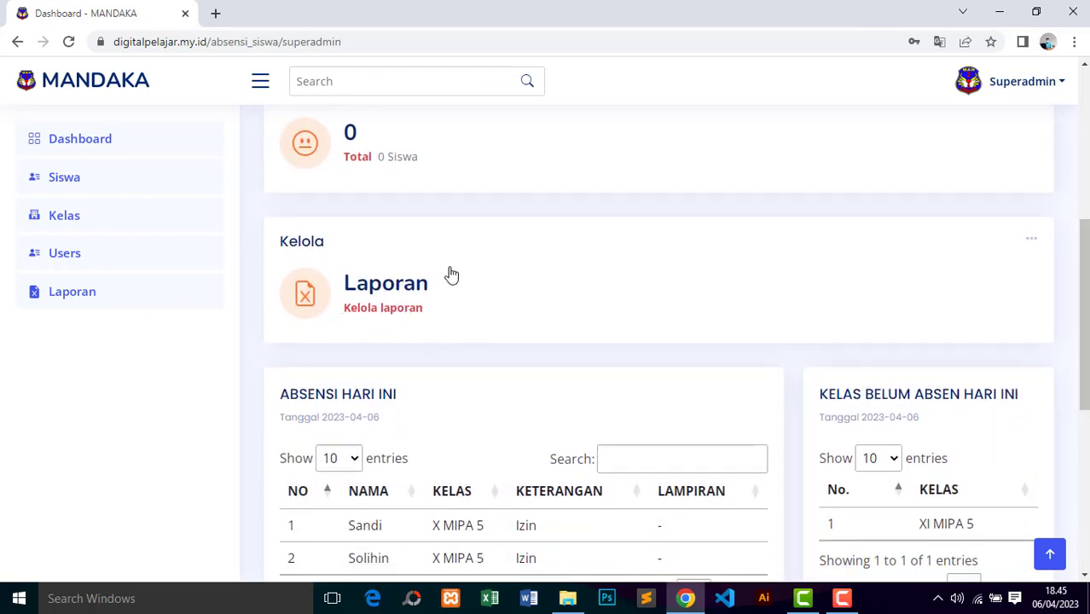
pyautogui.moveTo(1085, 305); pyautogui.dragTo(1084, 371)
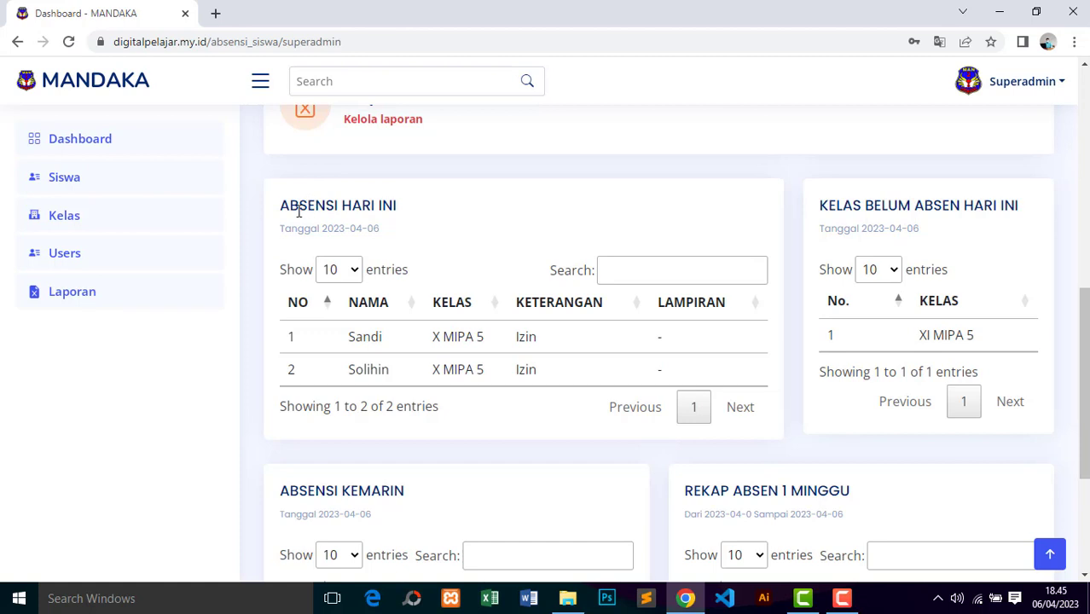
pyautogui.moveTo(290, 206); pyautogui.dragTo(422, 217)
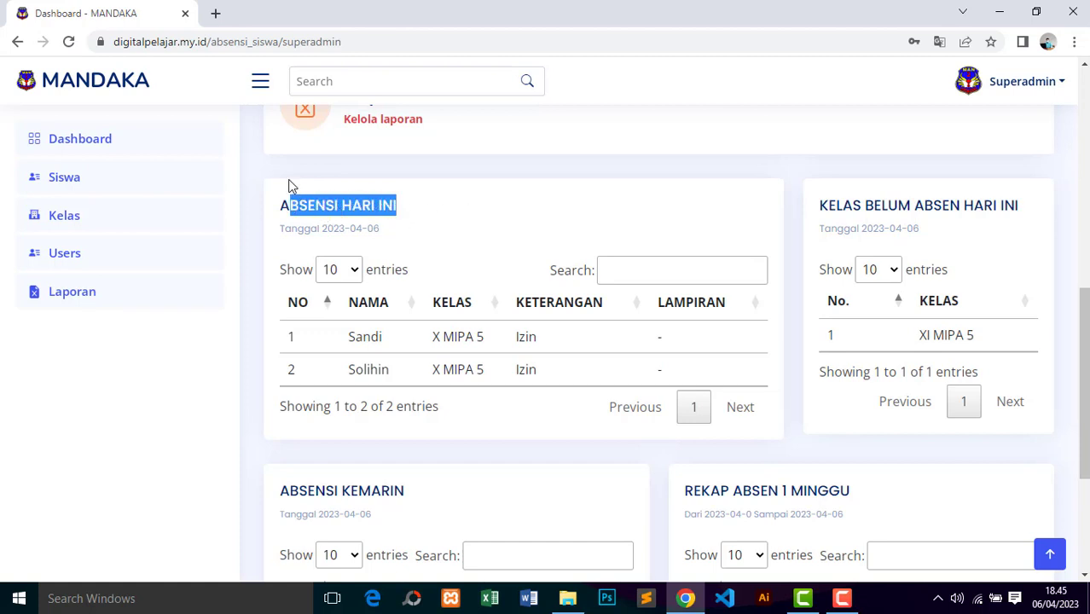
pyautogui.click(287, 185)
pyautogui.moveTo(381, 228); pyautogui.dragTo(372, 229)
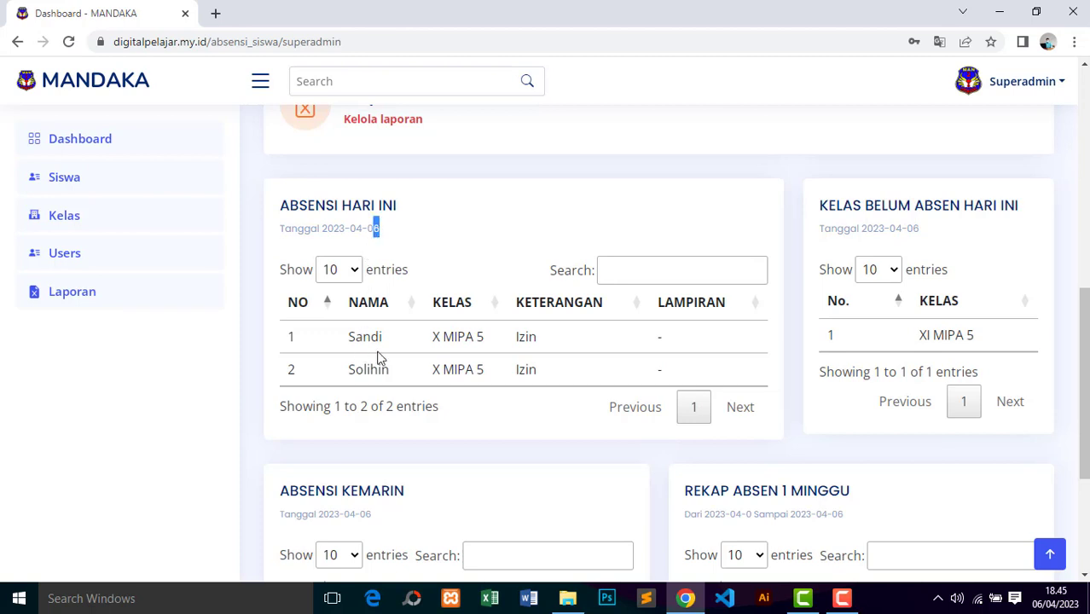
pyautogui.click(463, 229)
pyautogui.moveTo(824, 210); pyautogui.dragTo(1034, 214)
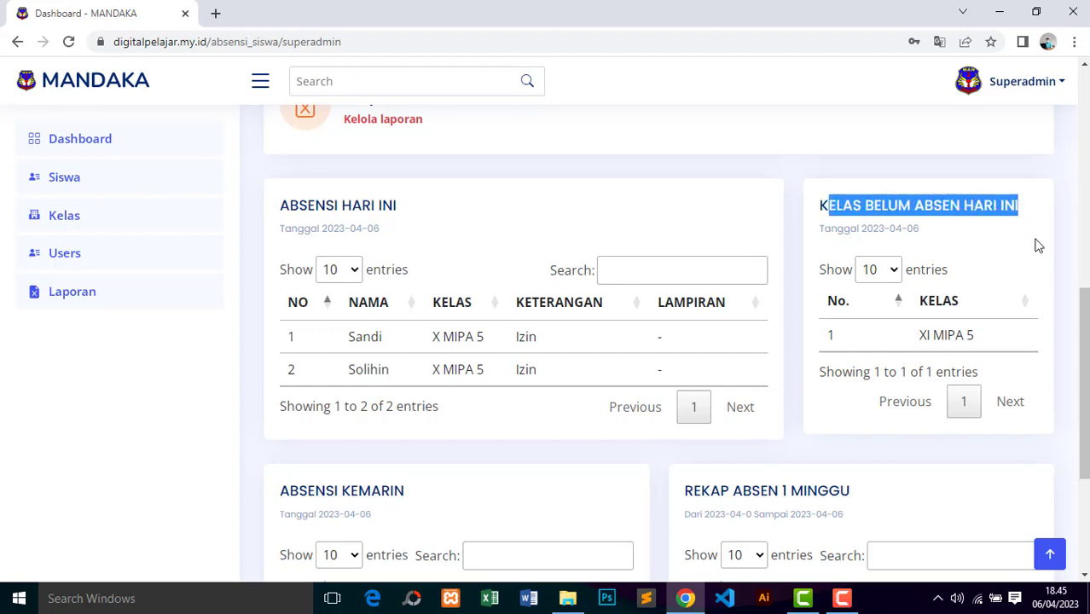
pyautogui.scroll(-2, 947, 322)
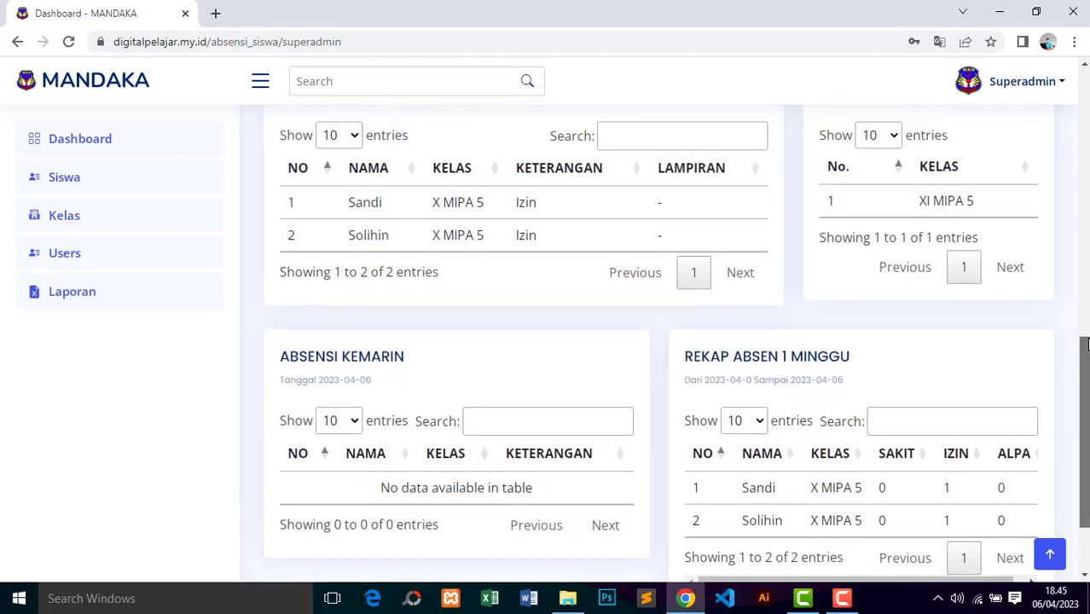
pyautogui.scroll(1, 921, 284)
pyautogui.scroll(-3, 1081, 354)
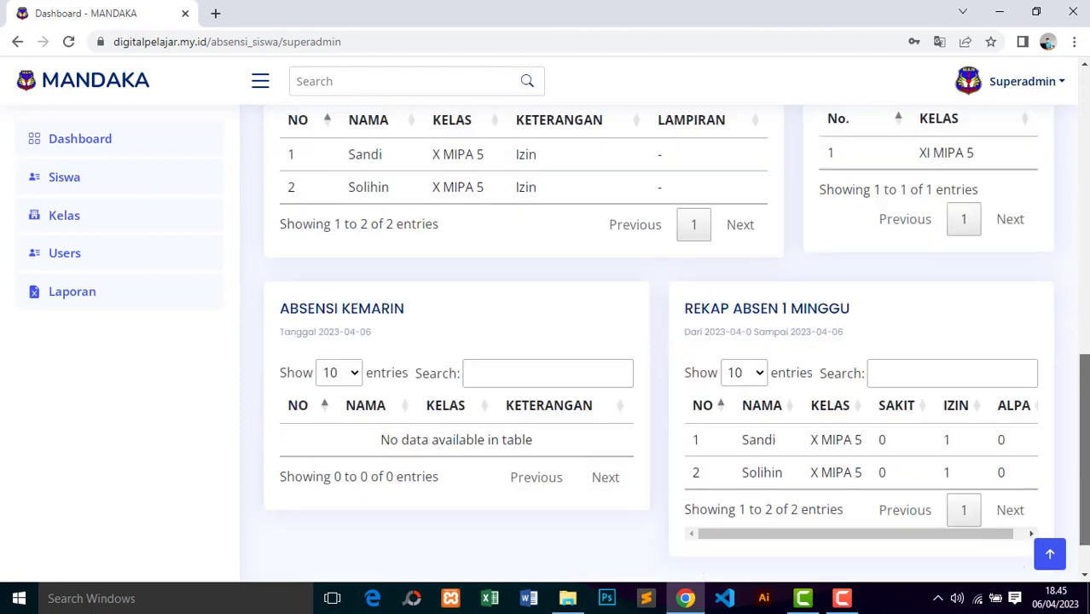
pyautogui.moveTo(282, 249); pyautogui.dragTo(418, 258)
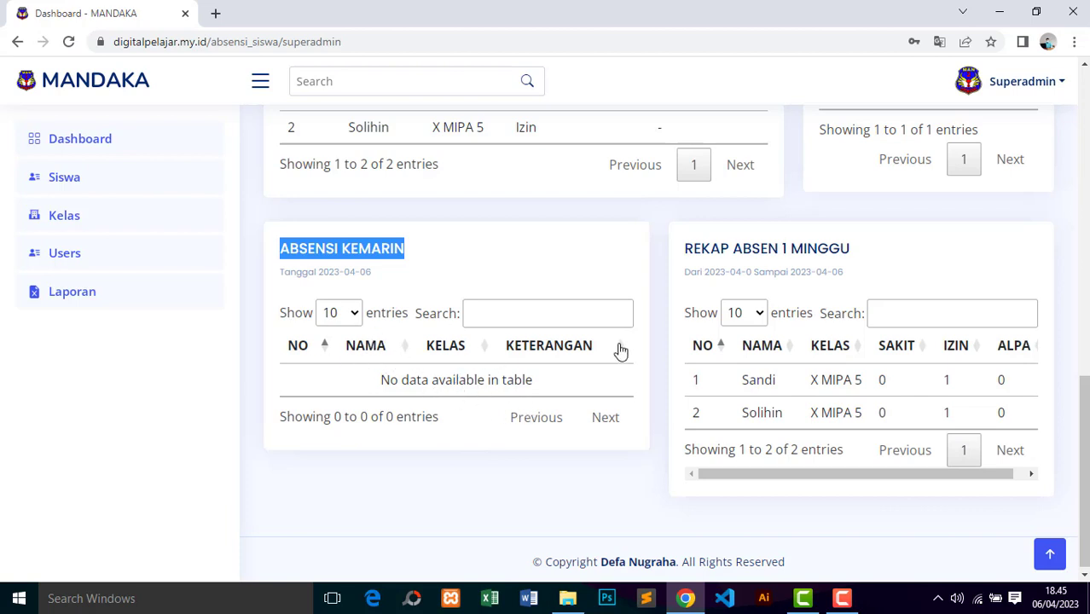
pyautogui.moveTo(685, 248); pyautogui.dragTo(860, 257)
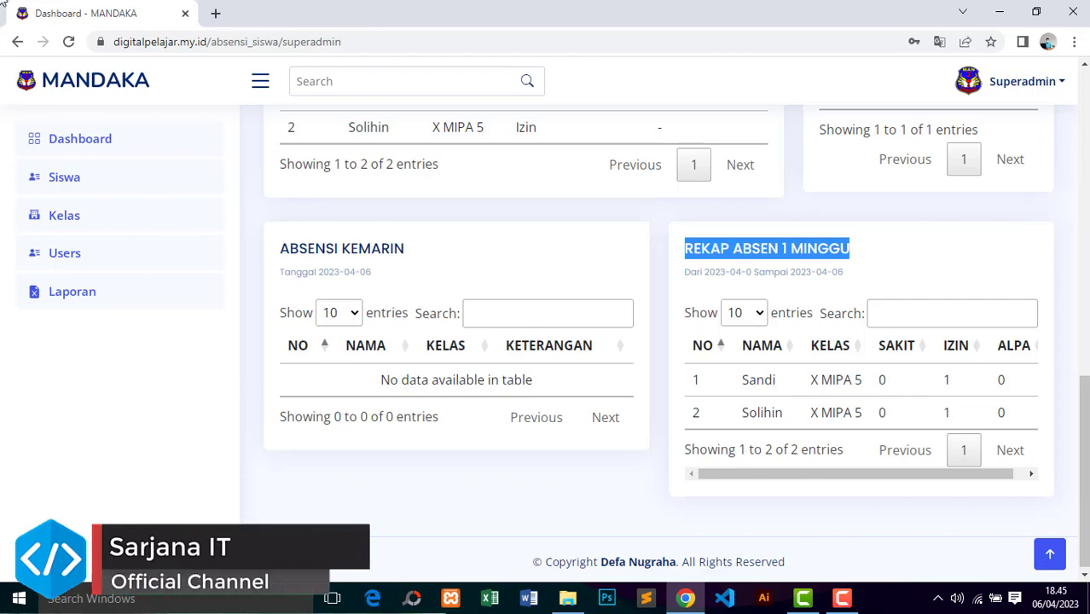
pyautogui.moveTo(1084, 469); pyautogui.dragTo(1084, 151)
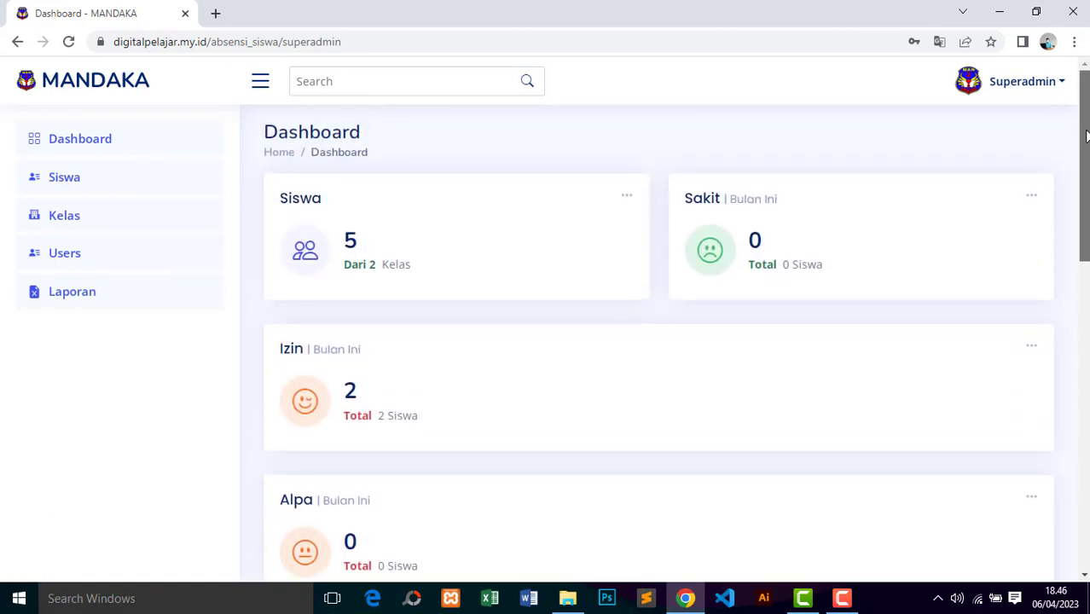
# Step: From Data Siswa, download the student import template and open it in Excel
pyautogui.click(63, 177)
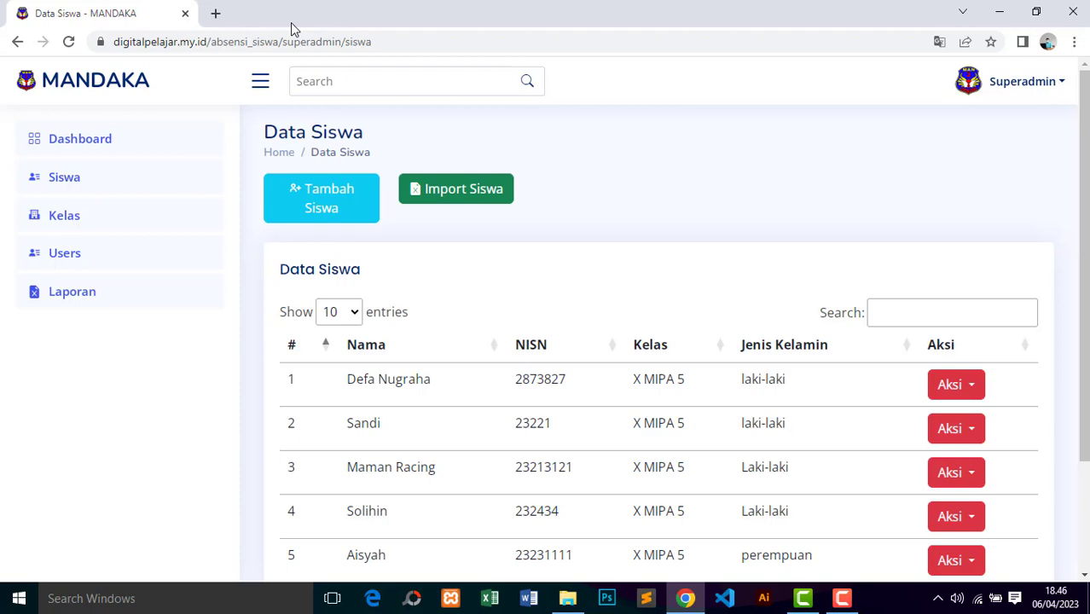
pyautogui.click(317, 202)
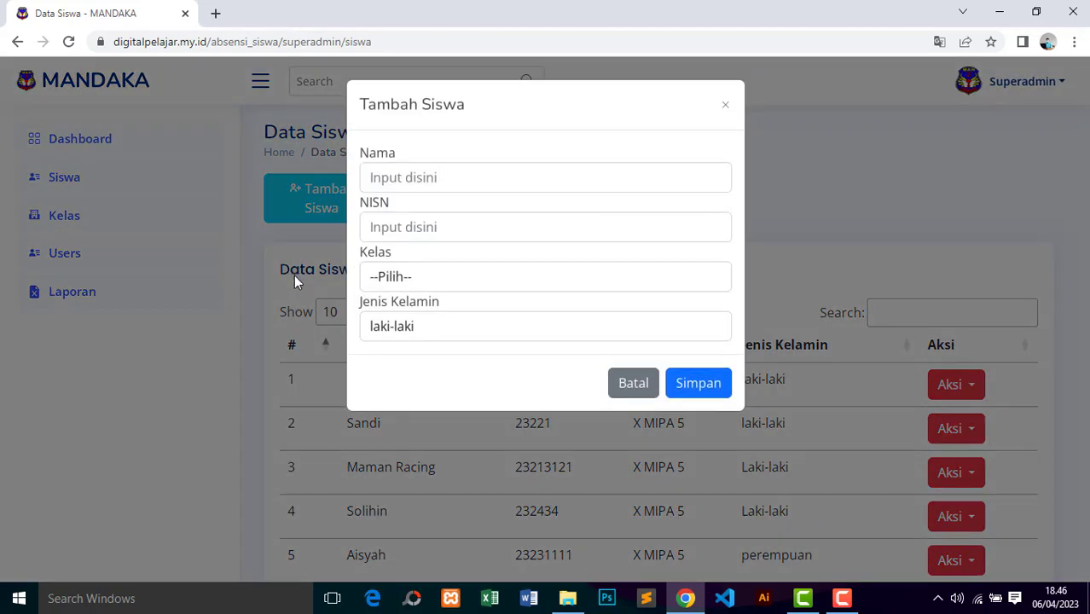
pyautogui.click(725, 107)
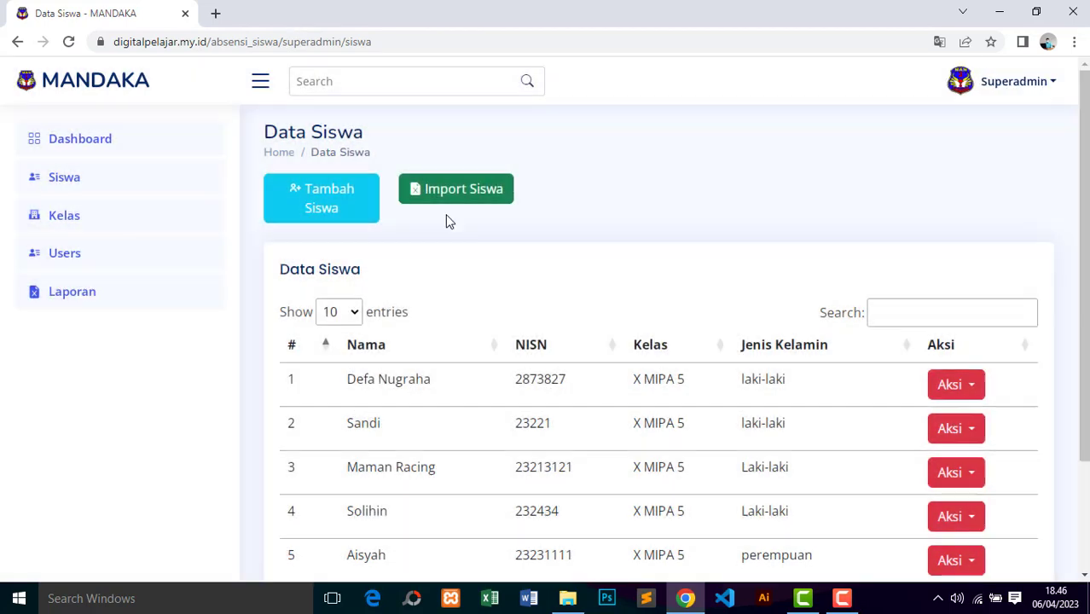
pyautogui.click(463, 189)
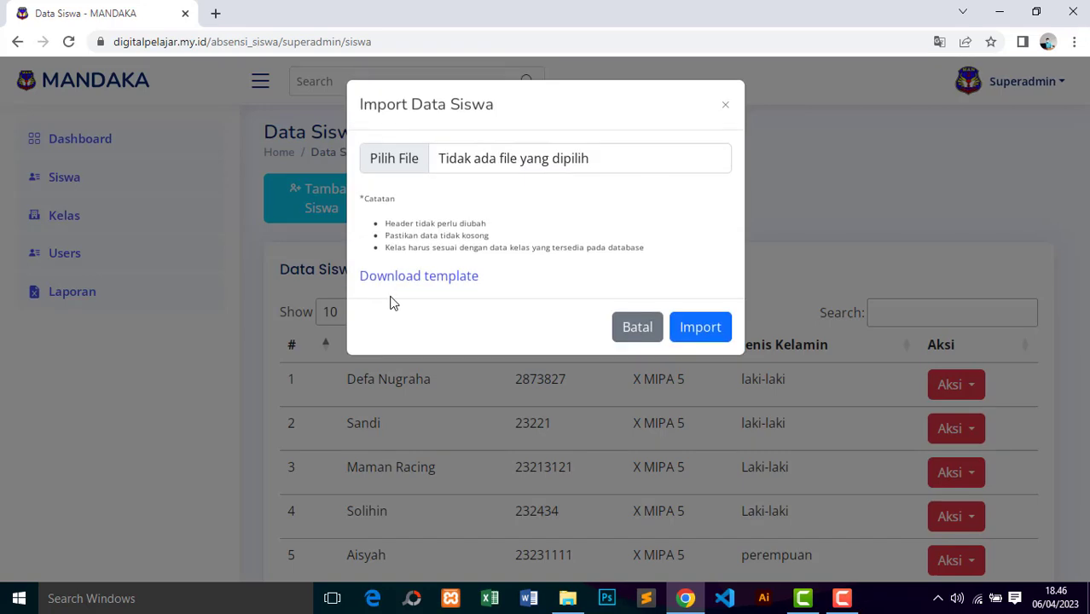
pyautogui.click(433, 278)
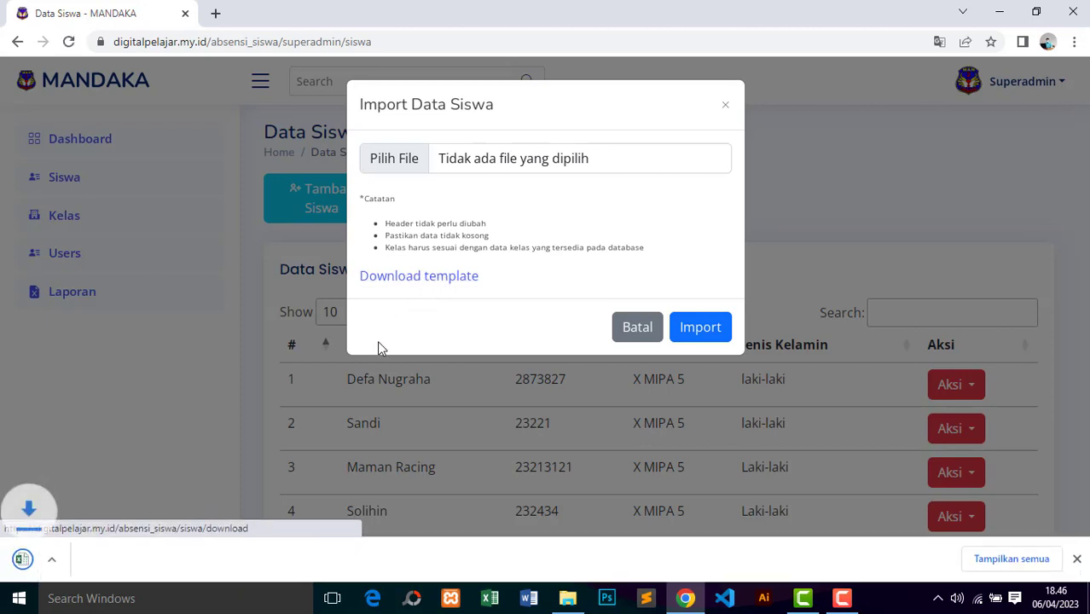
pyautogui.click(66, 561)
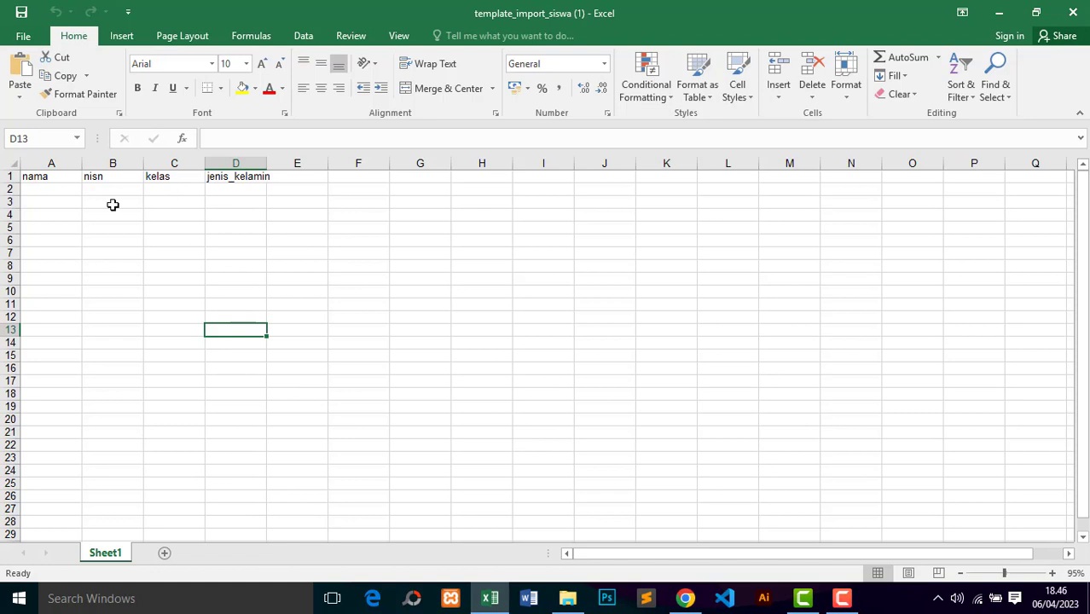
pyautogui.click(40, 175)
pyautogui.click(58, 228)
pyautogui.click(56, 192)
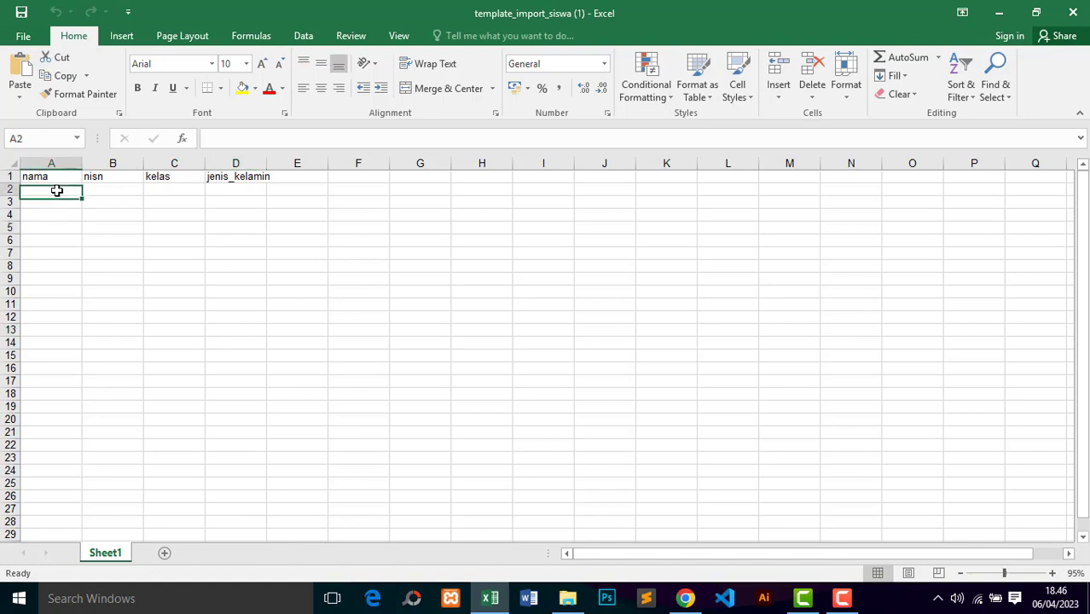
pyautogui.click(49, 176)
pyautogui.click(58, 201)
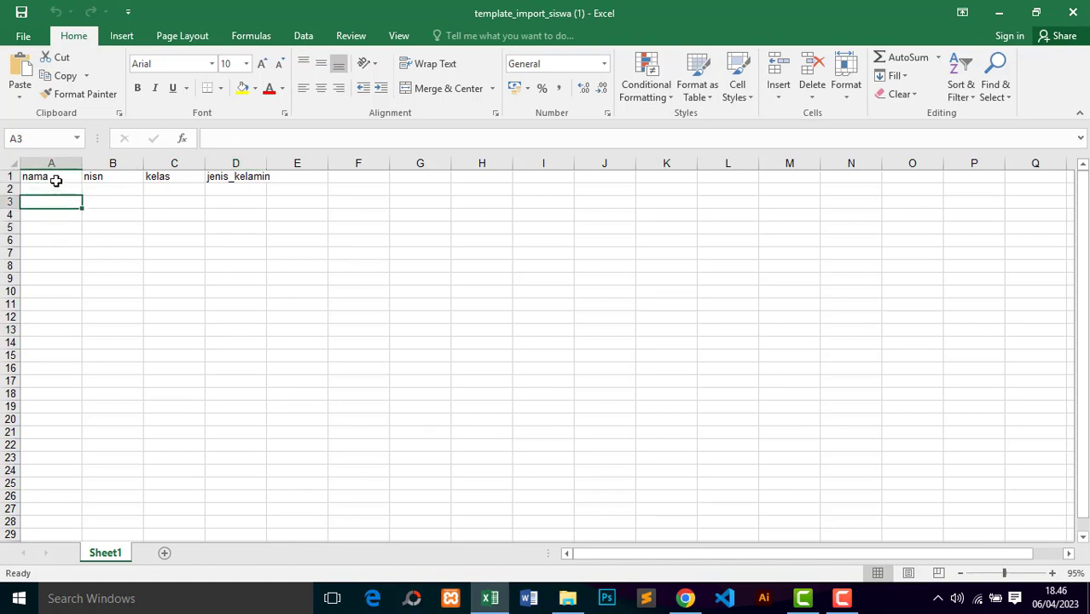
pyautogui.click(55, 180)
pyautogui.click(119, 178)
pyautogui.click(196, 178)
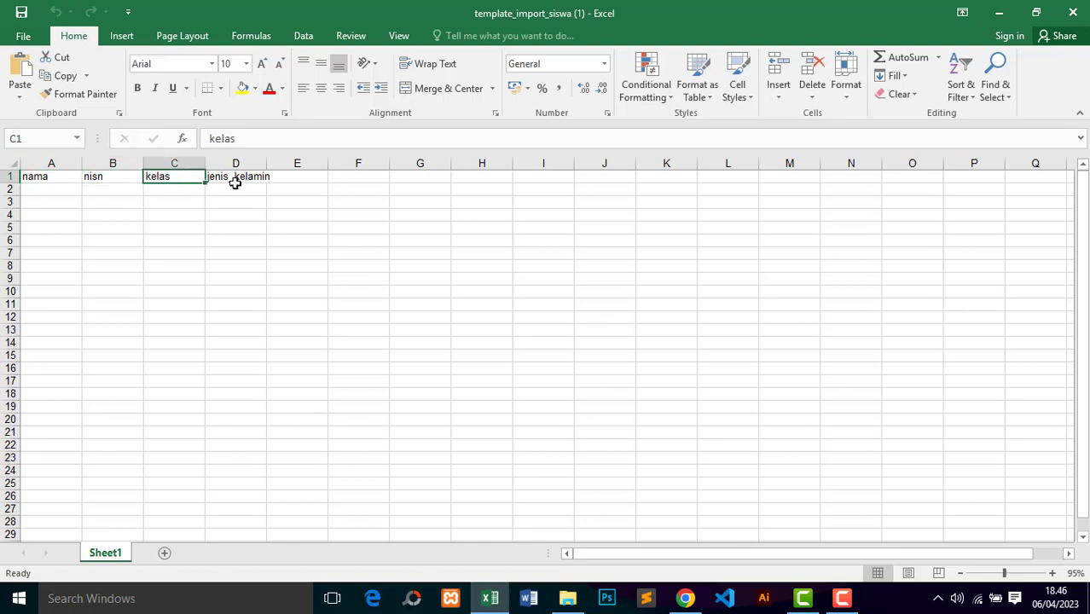
pyautogui.click(235, 180)
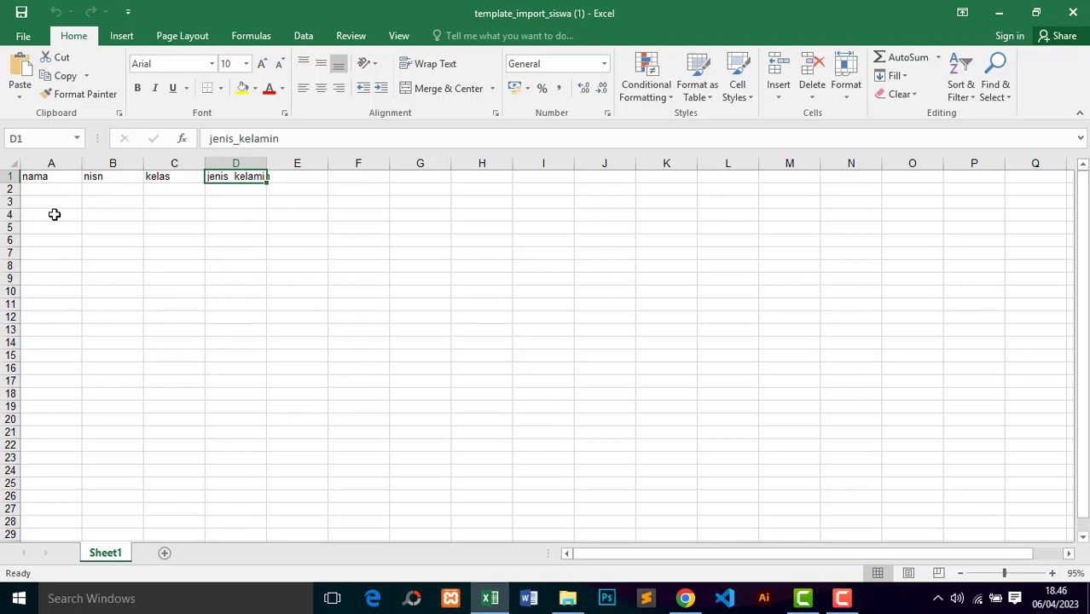
pyautogui.moveTo(53, 205); pyautogui.dragTo(73, 424)
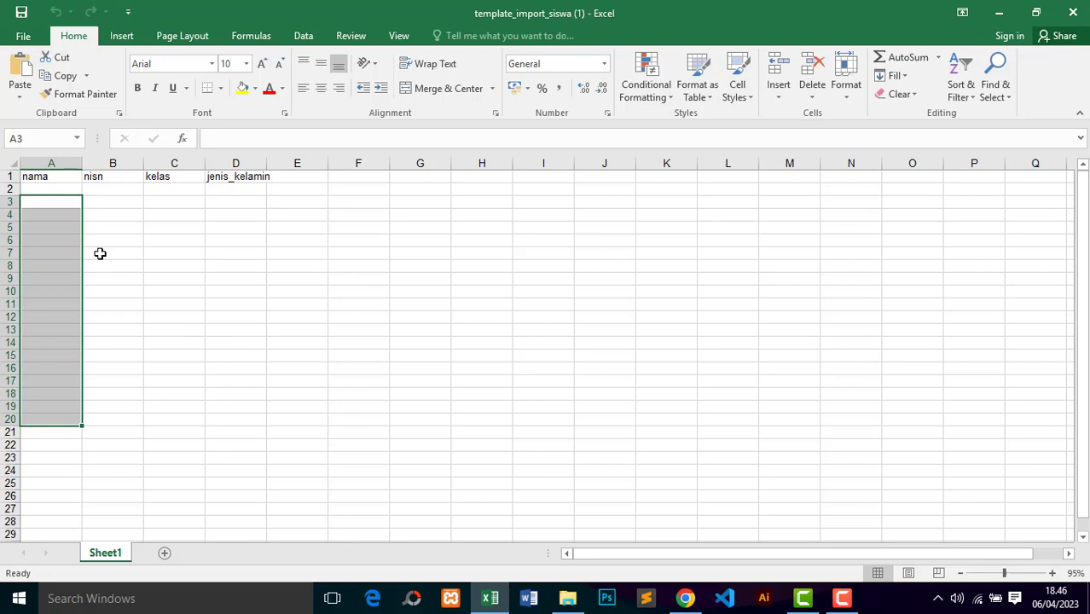
pyautogui.click(164, 330)
pyautogui.moveTo(41, 200); pyautogui.dragTo(69, 402)
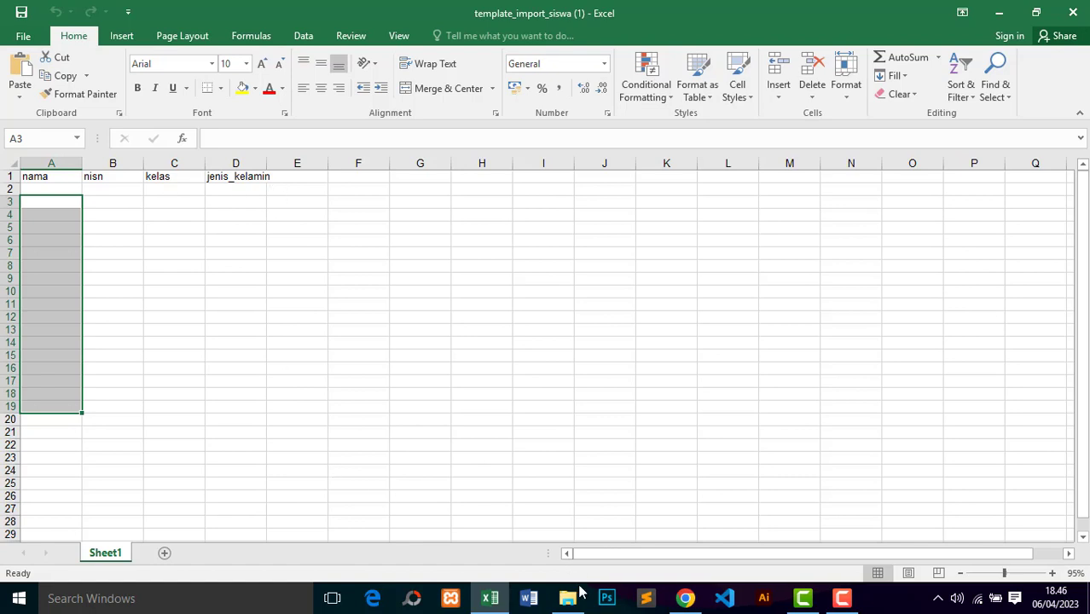
pyautogui.moveTo(686, 602)
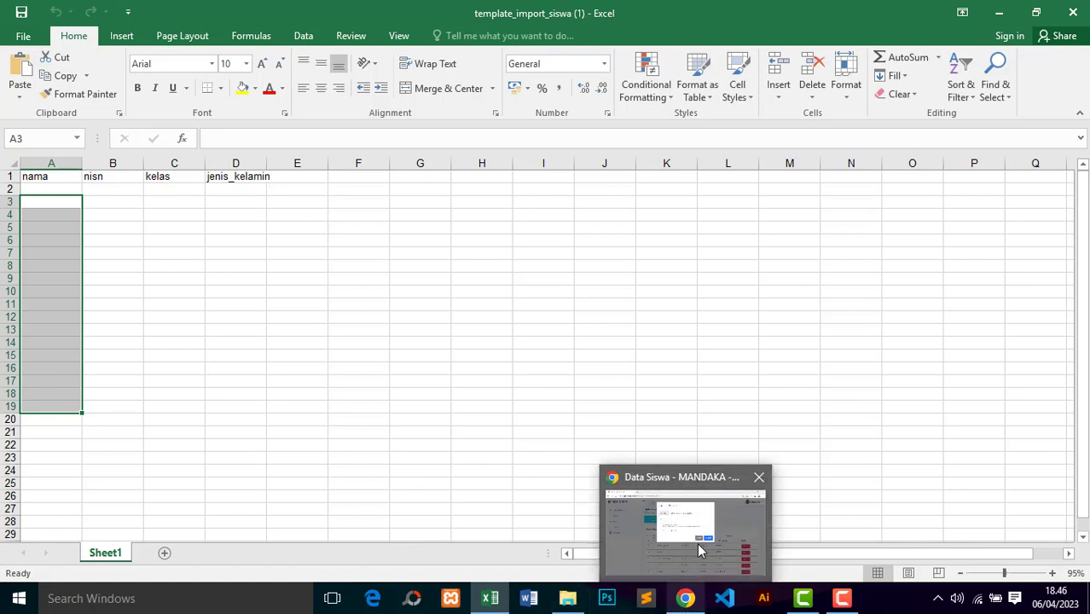
# Step: Back in Chrome, cancel the student import without picking a file from Local Disk (D:)
pyautogui.click(697, 543)
pyautogui.click(393, 162)
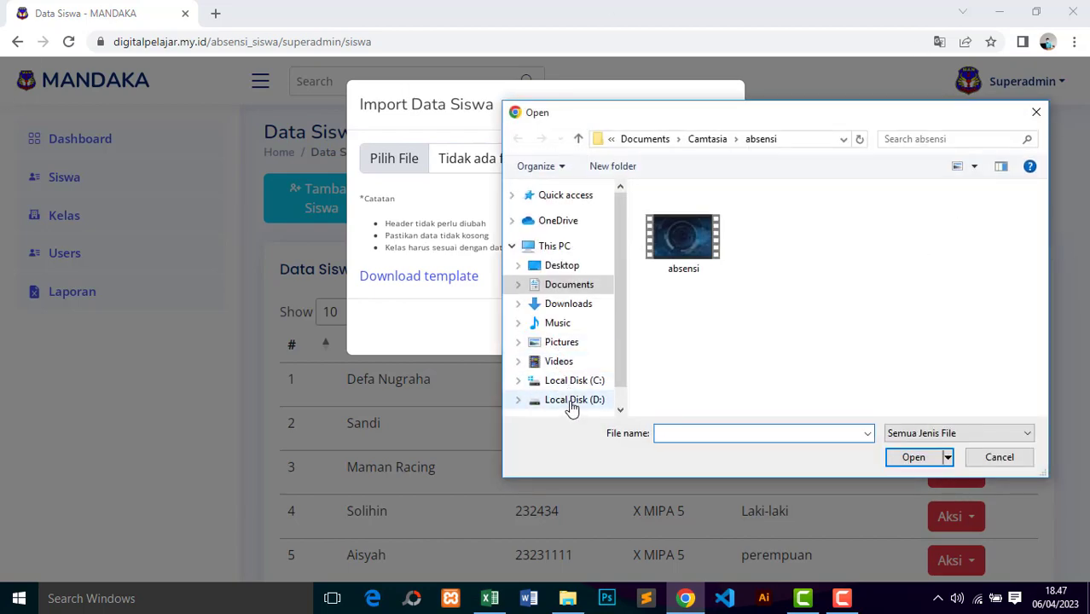
pyautogui.click(573, 401)
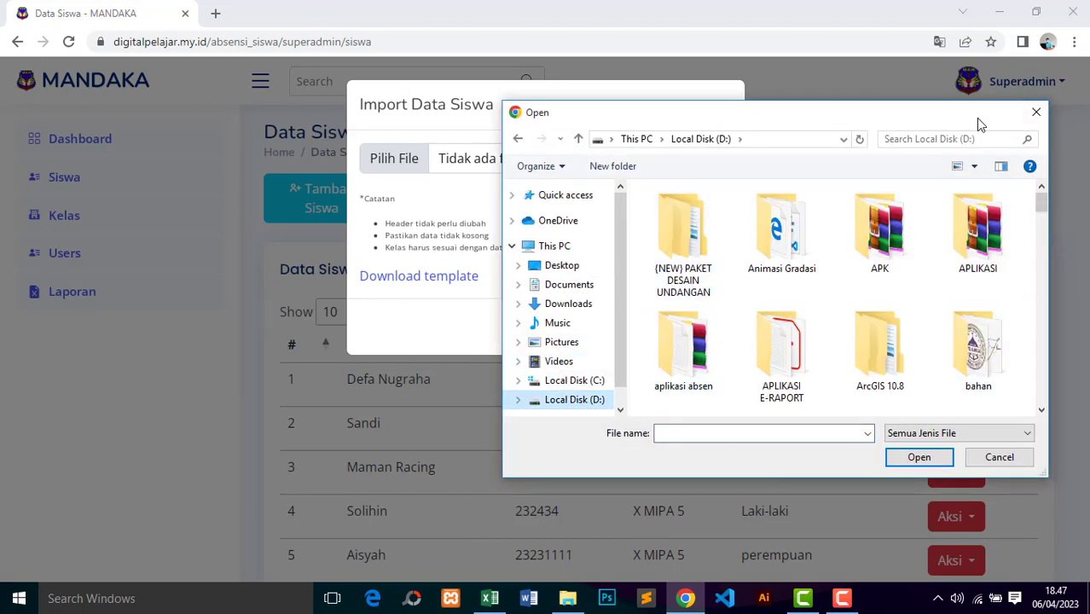
pyautogui.click(1036, 112)
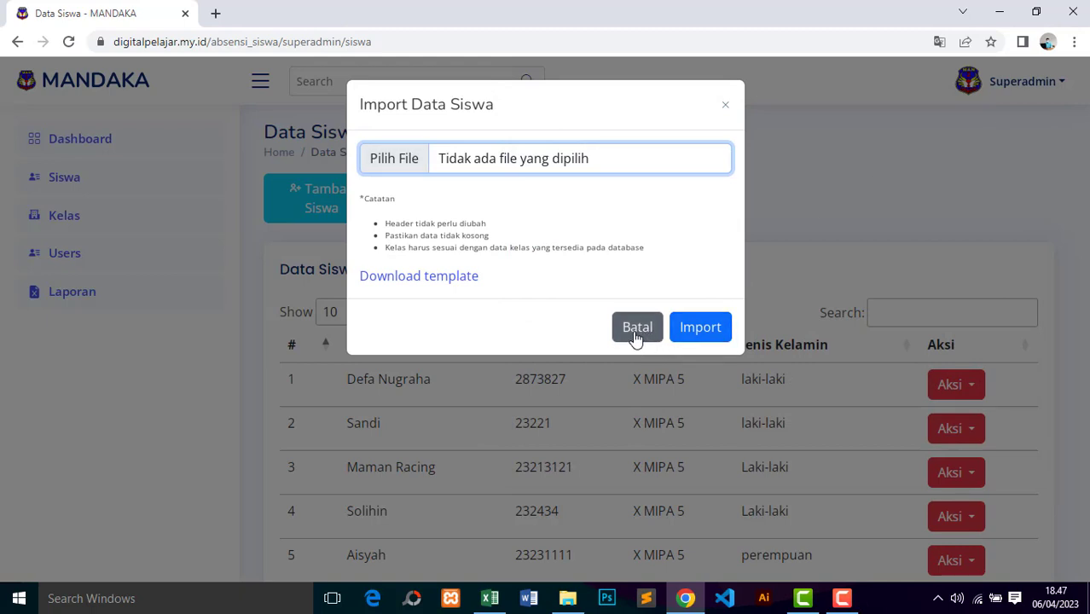
pyautogui.click(636, 336)
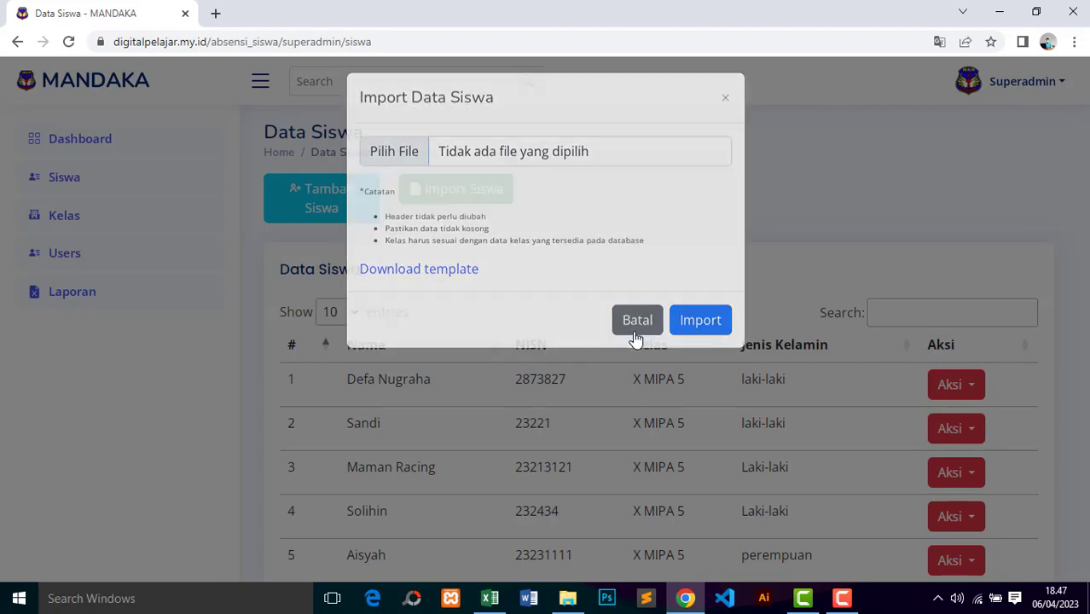
# Step: Add a student with their name and NISN, class XI MIPA 5, gender laki-laki, and save
pyautogui.click(341, 224)
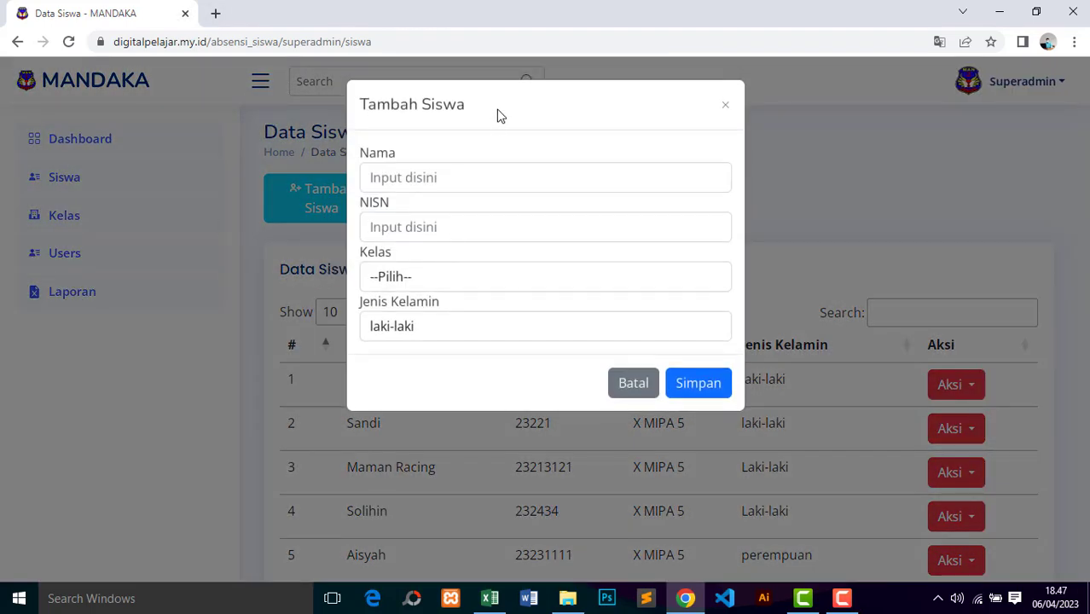
pyautogui.click(441, 180)
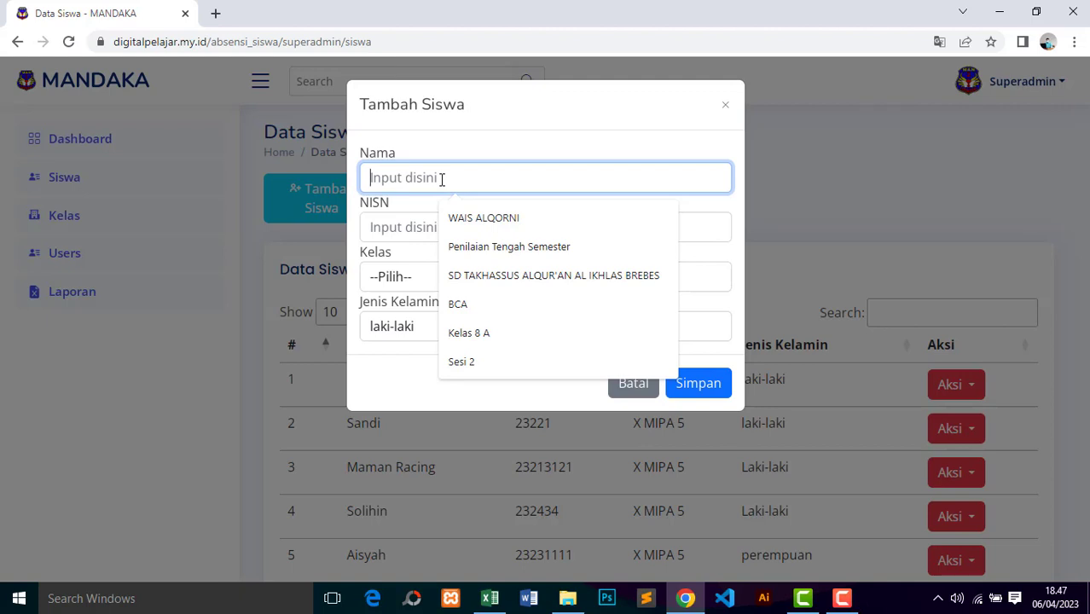
pyautogui.write('A')
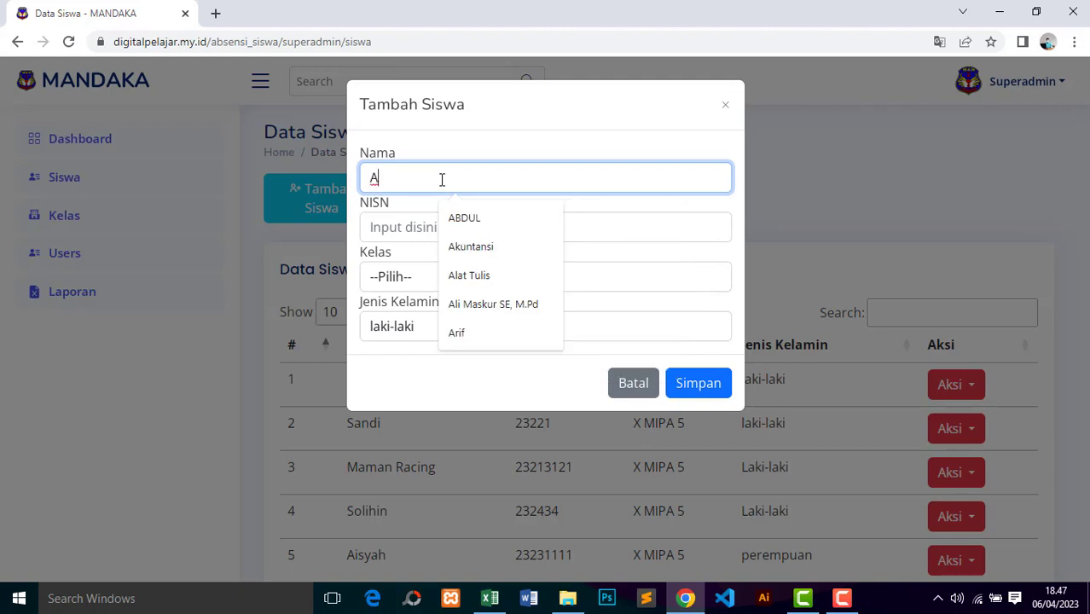
pyautogui.write('gung')
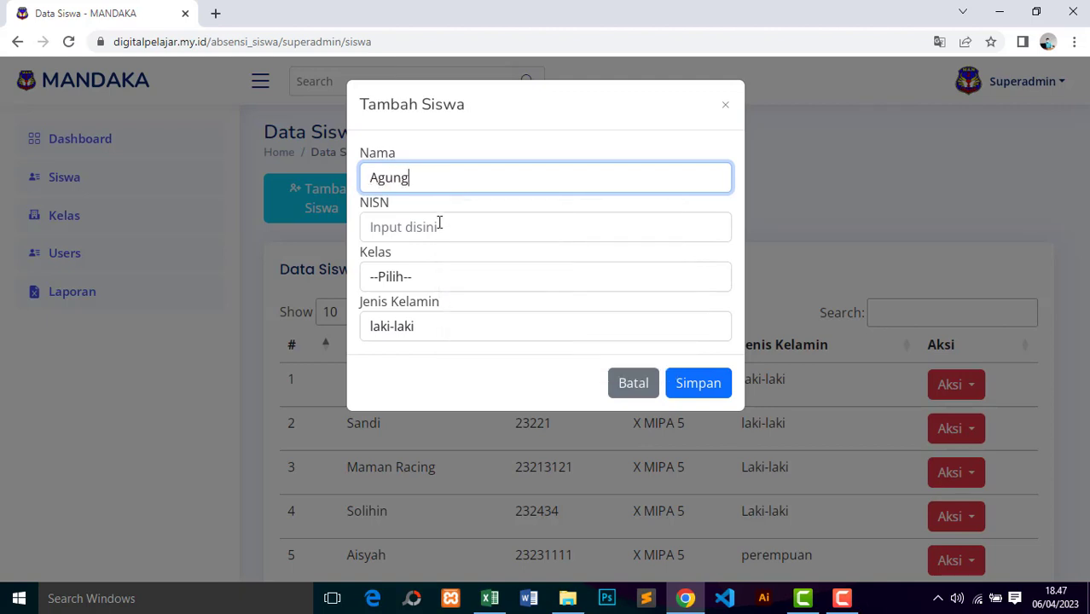
pyautogui.click(441, 227)
pyautogui.write('123')
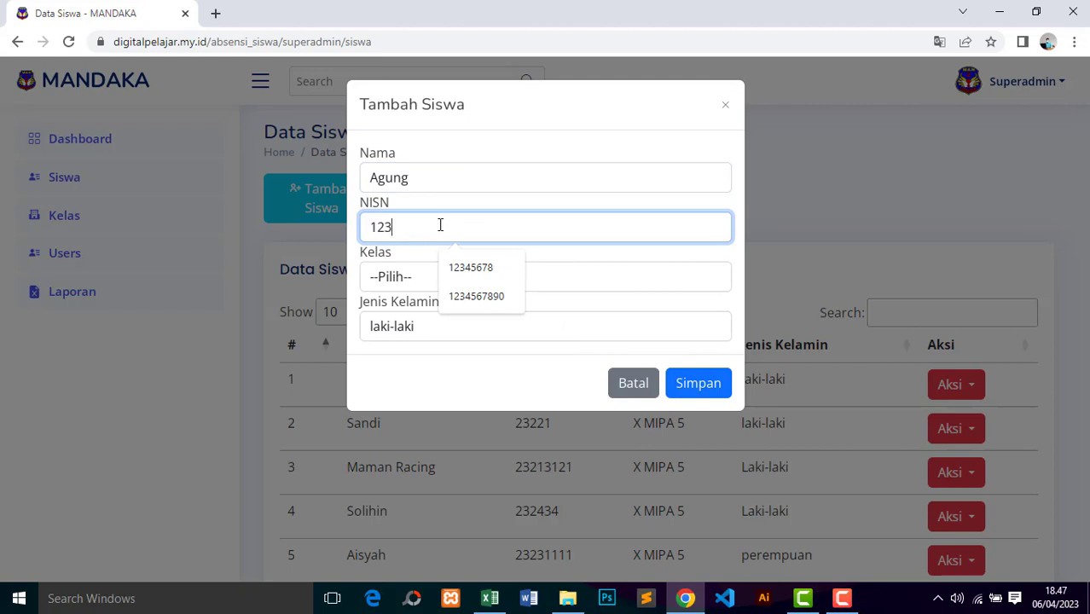
pyautogui.write('45')
pyautogui.click(417, 281)
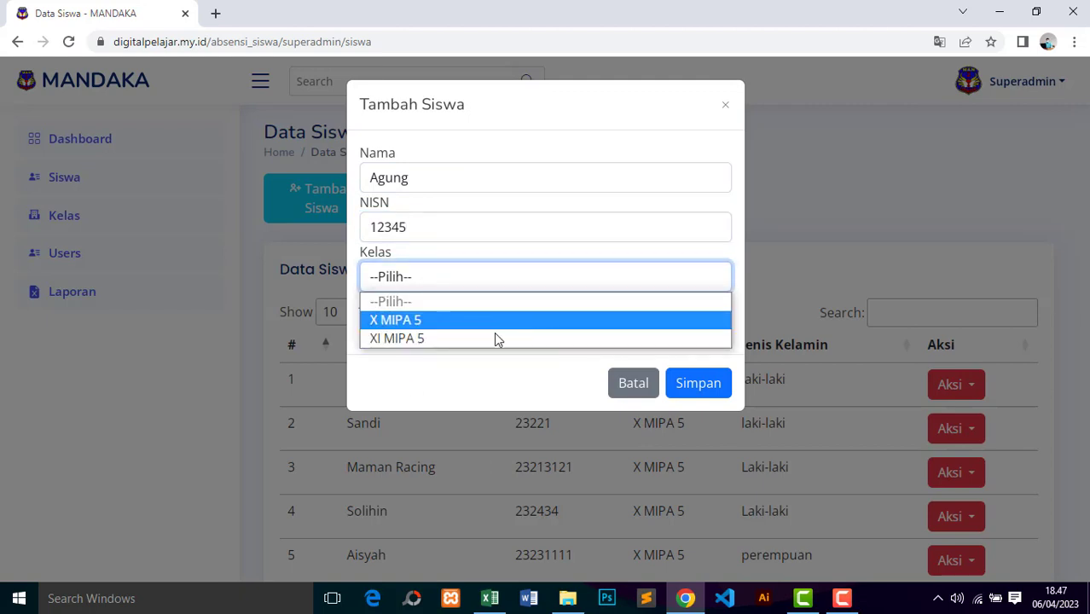
pyautogui.click(432, 340)
pyautogui.click(437, 333)
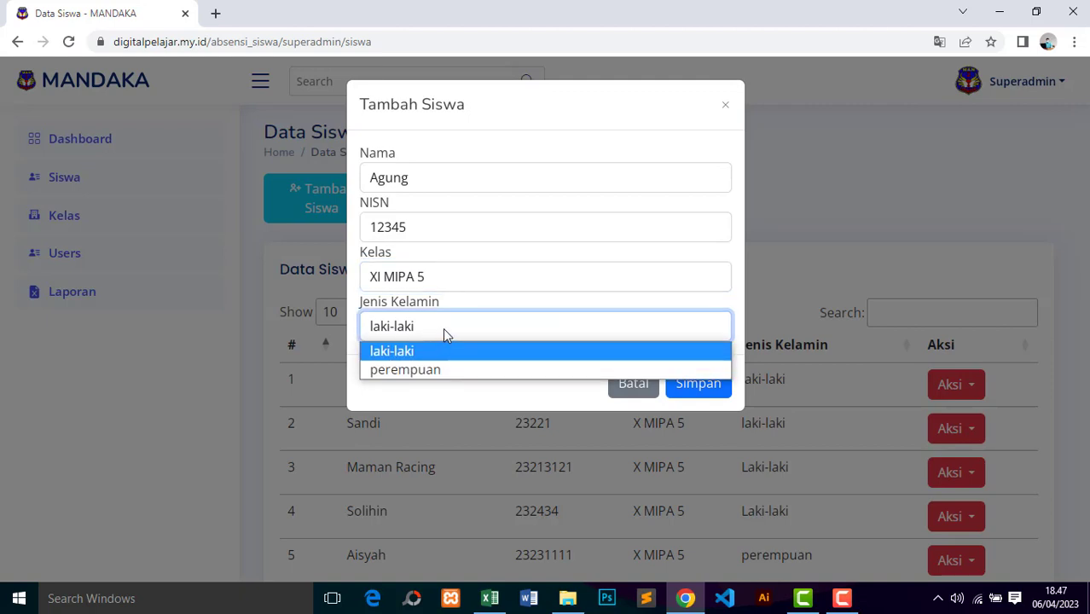
pyautogui.click(418, 353)
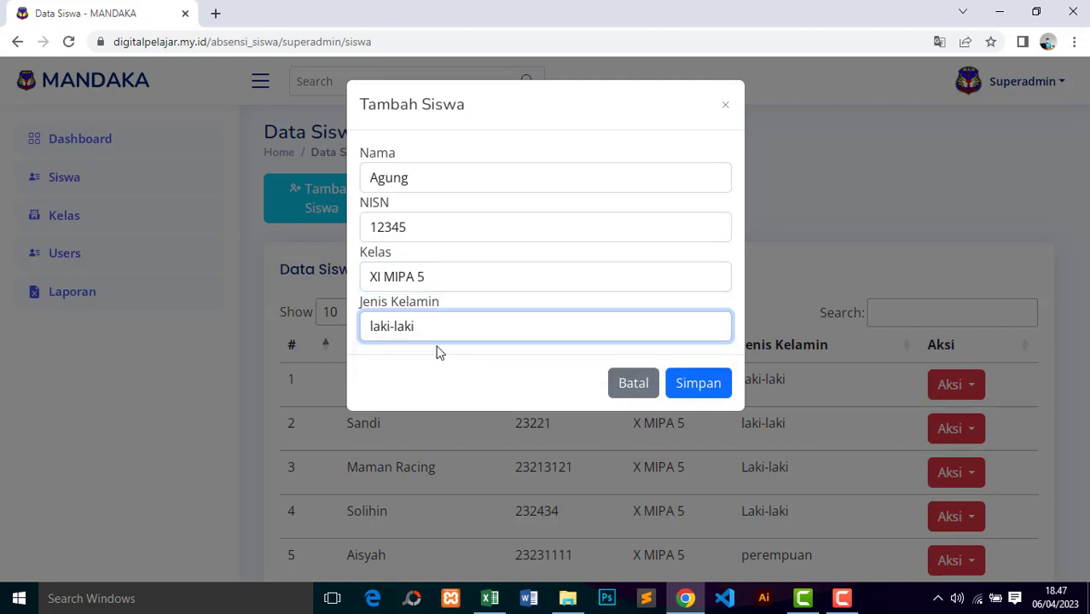
pyautogui.click(695, 388)
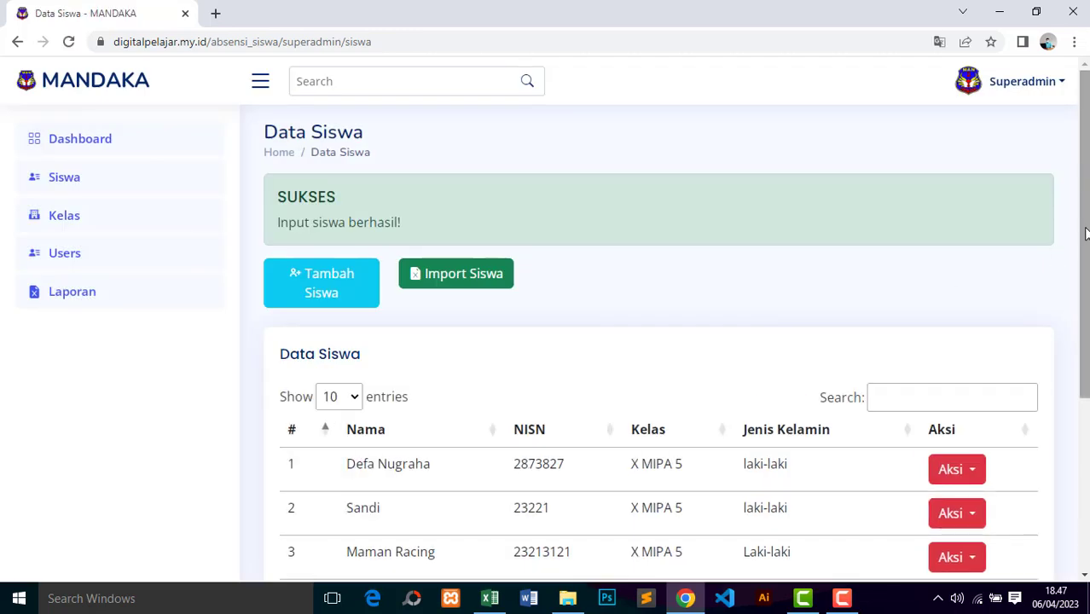
pyautogui.scroll(-2, 1071, 248)
pyautogui.scroll(-1, 553, 458)
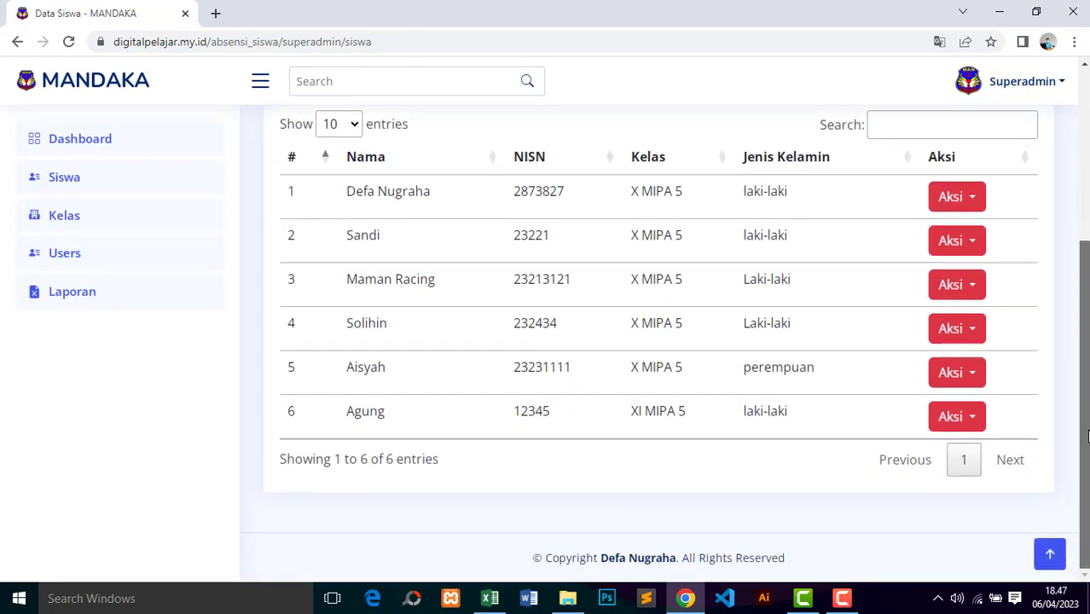
pyautogui.doubleClick(362, 416)
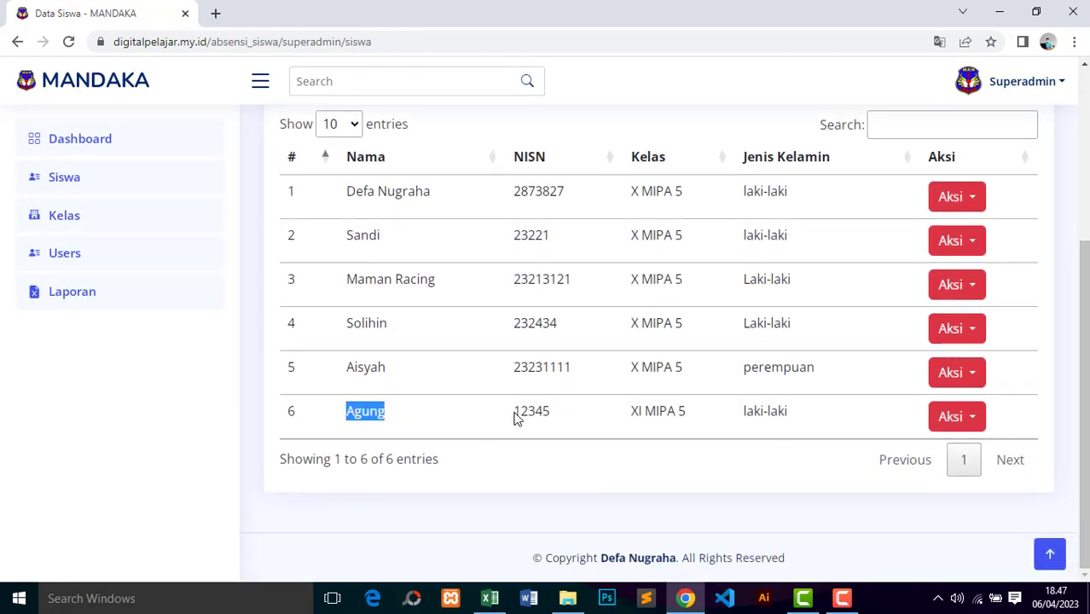
pyautogui.doubleClick(522, 414)
pyautogui.moveTo(631, 418); pyautogui.dragTo(679, 413)
pyautogui.click(367, 412)
pyautogui.doubleClick(349, 412)
pyautogui.moveTo(638, 412); pyautogui.dragTo(717, 421)
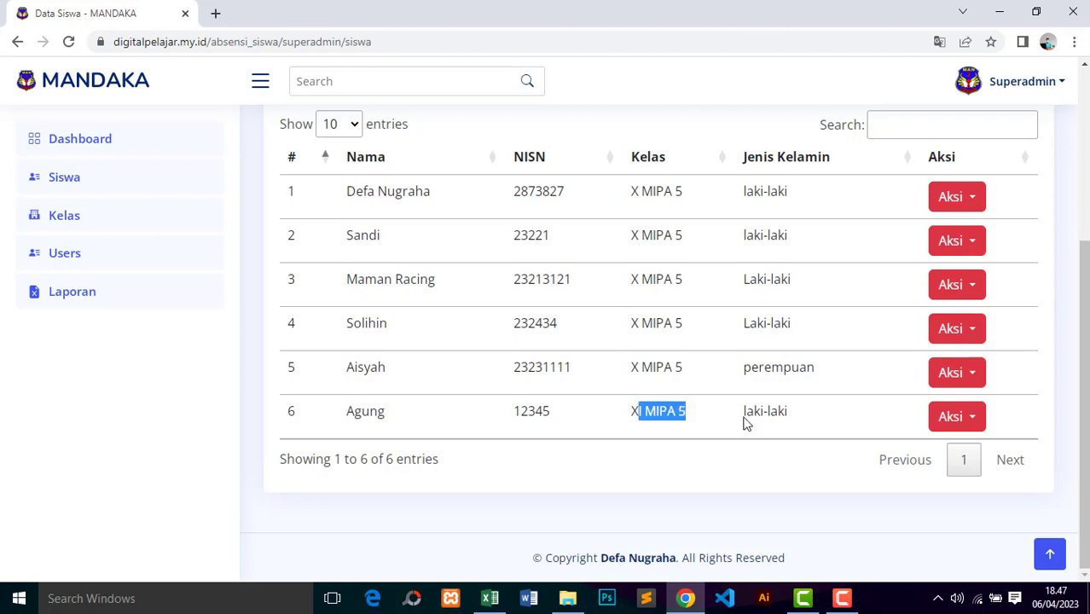
pyautogui.scroll(2, 1082, 300)
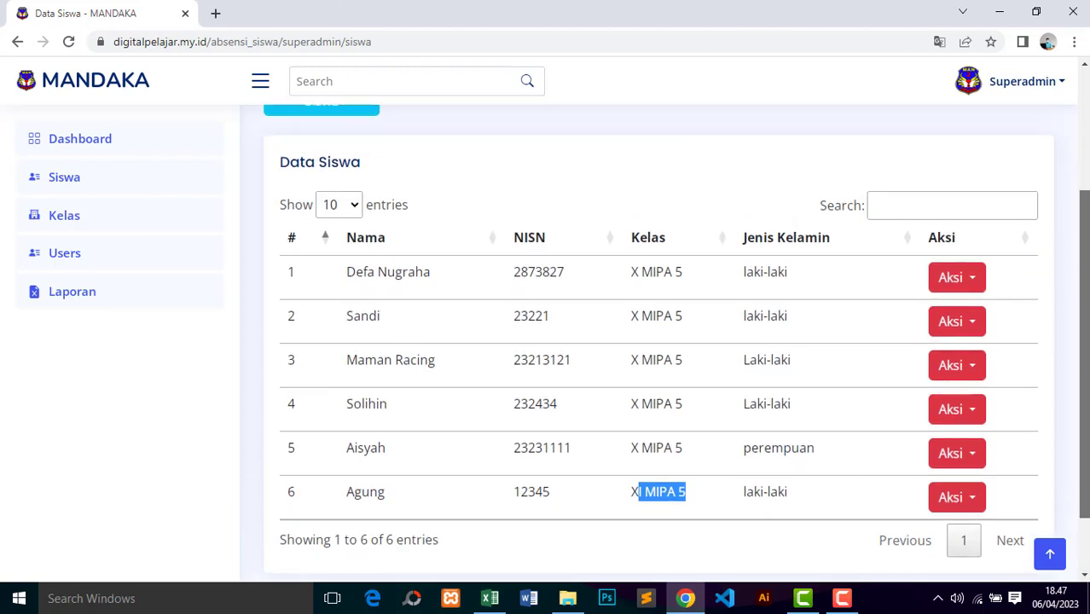
pyautogui.click(971, 292)
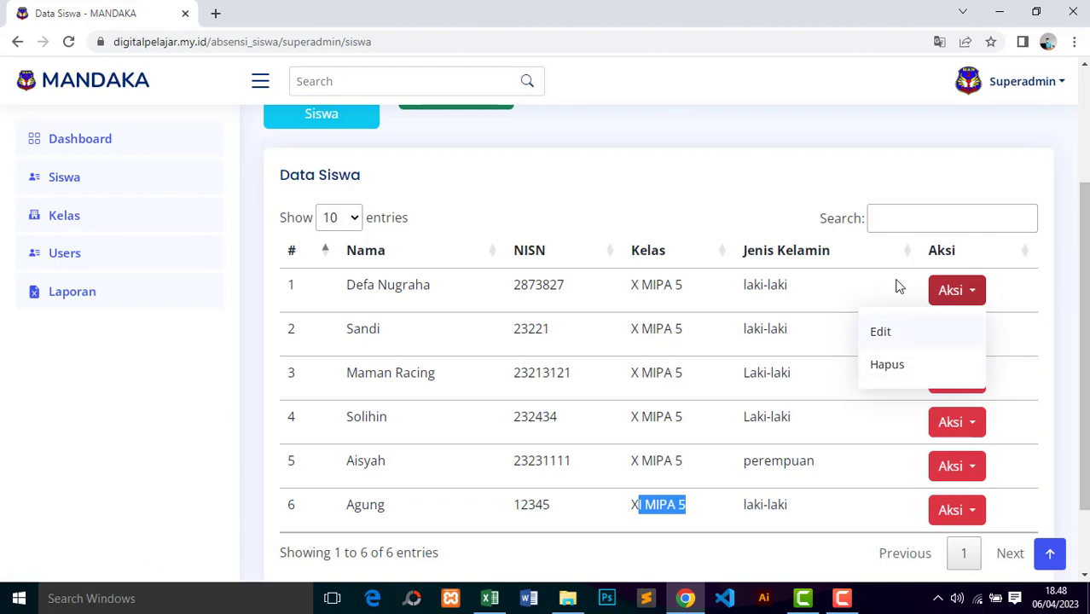
pyautogui.click(785, 155)
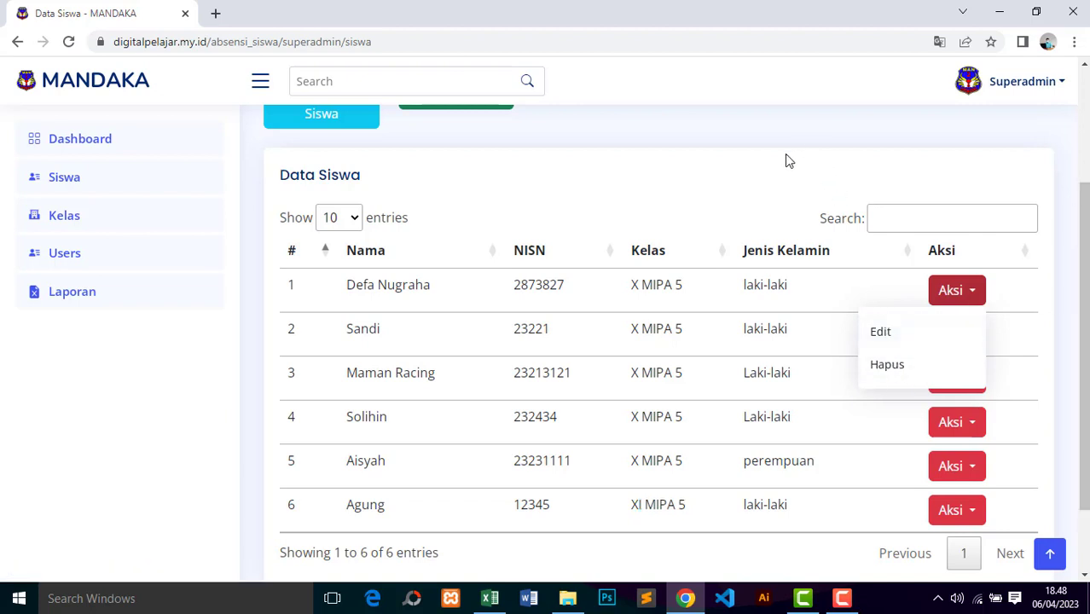
# Step: On the Kelas page, add and save a new class named X MIPA 3
pyautogui.click(57, 220)
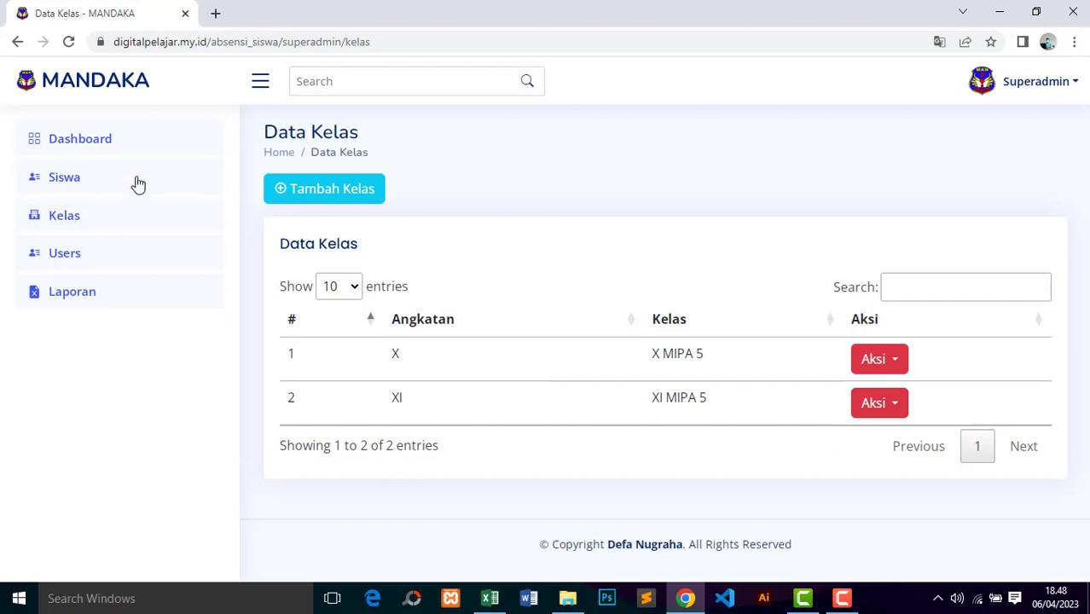
pyautogui.click(893, 365)
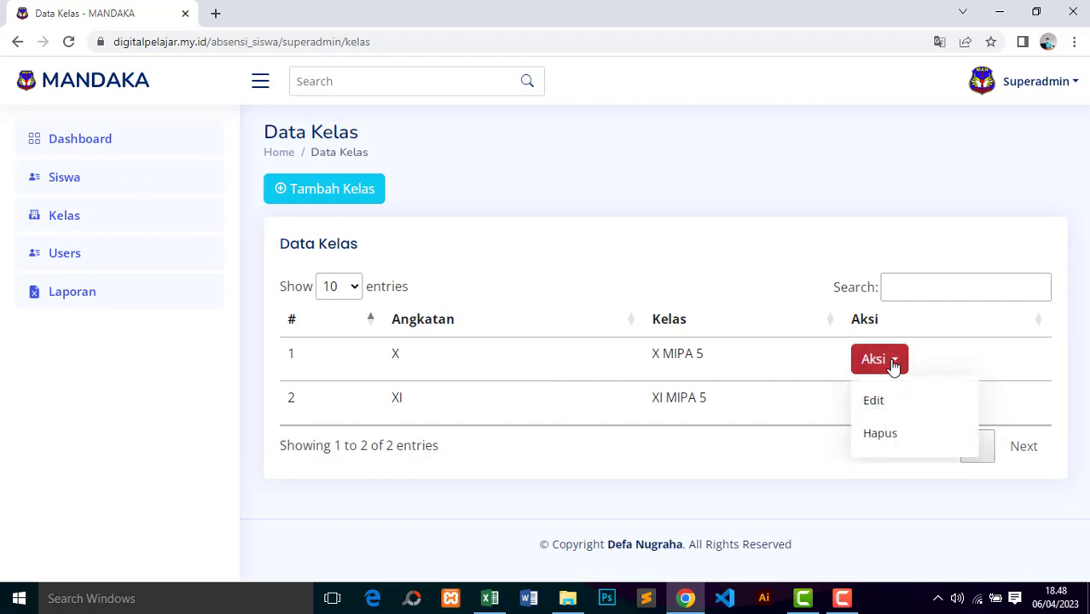
pyautogui.click(786, 275)
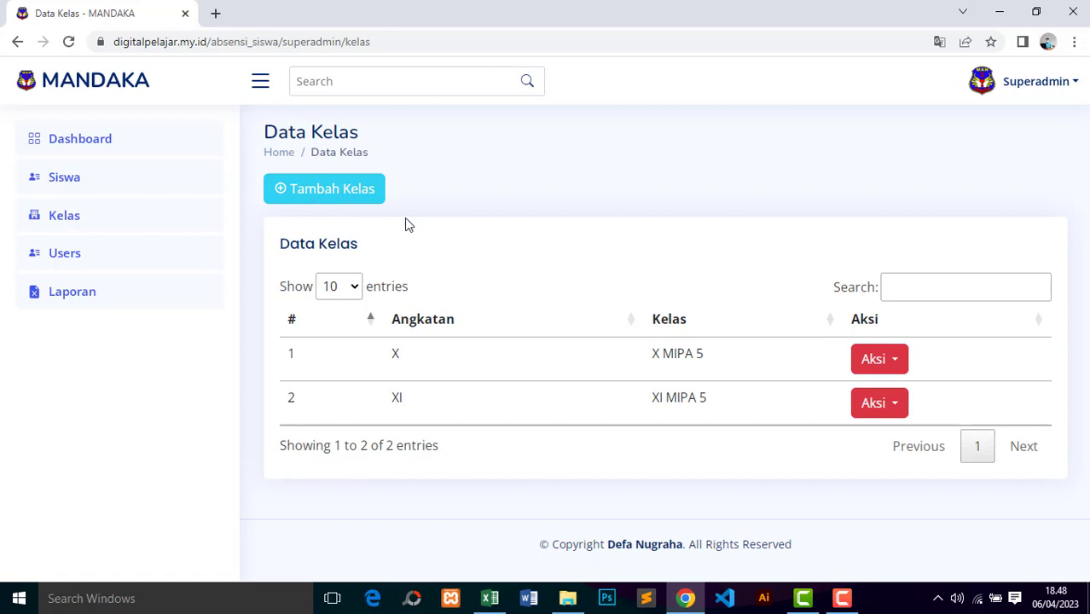
pyautogui.click(318, 191)
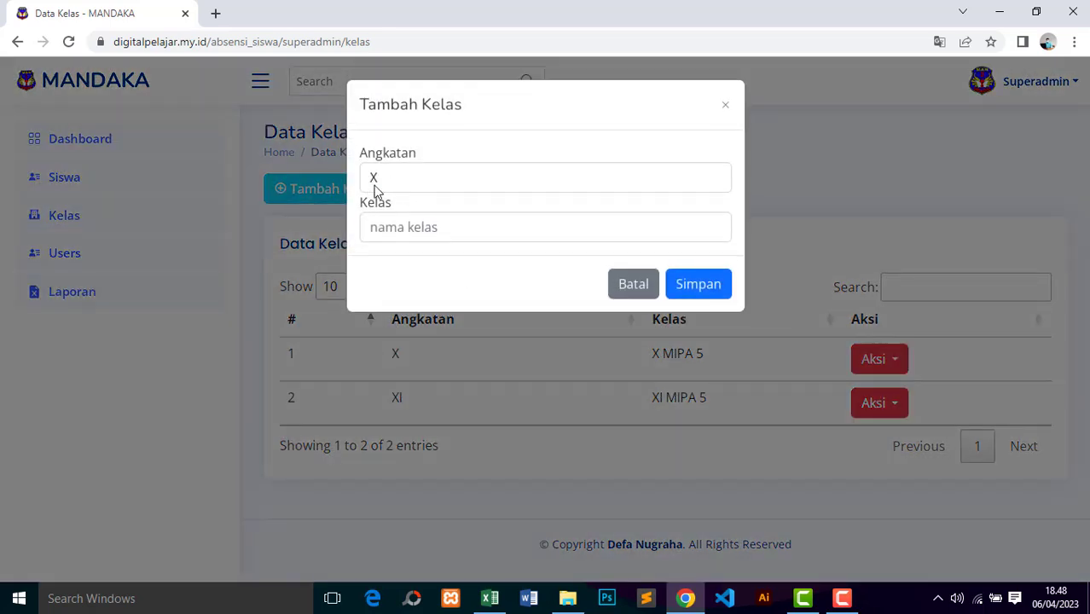
pyautogui.click(423, 227)
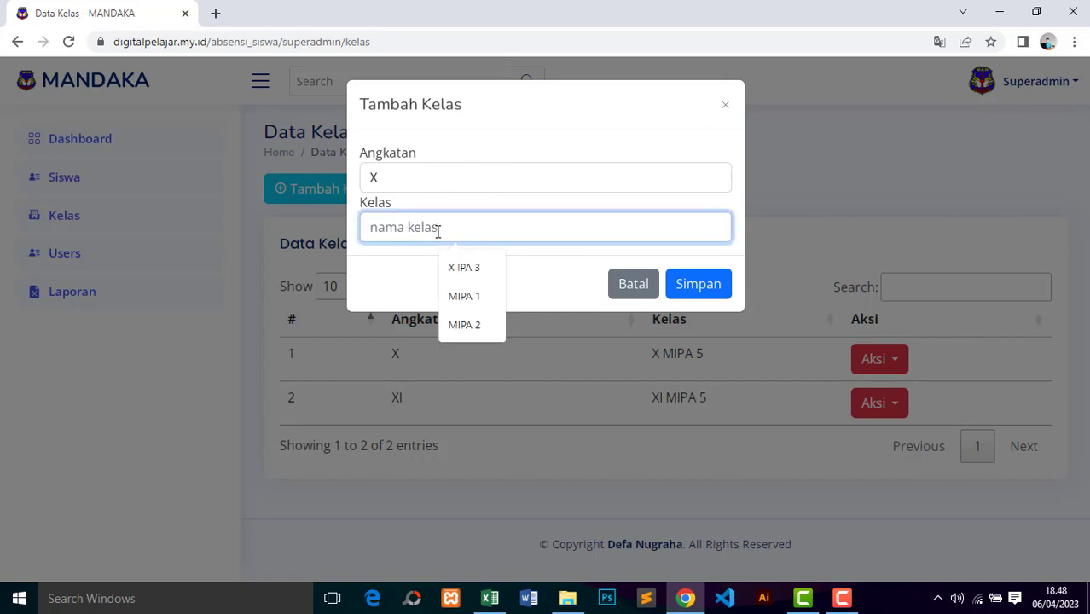
pyautogui.write('X MIP')
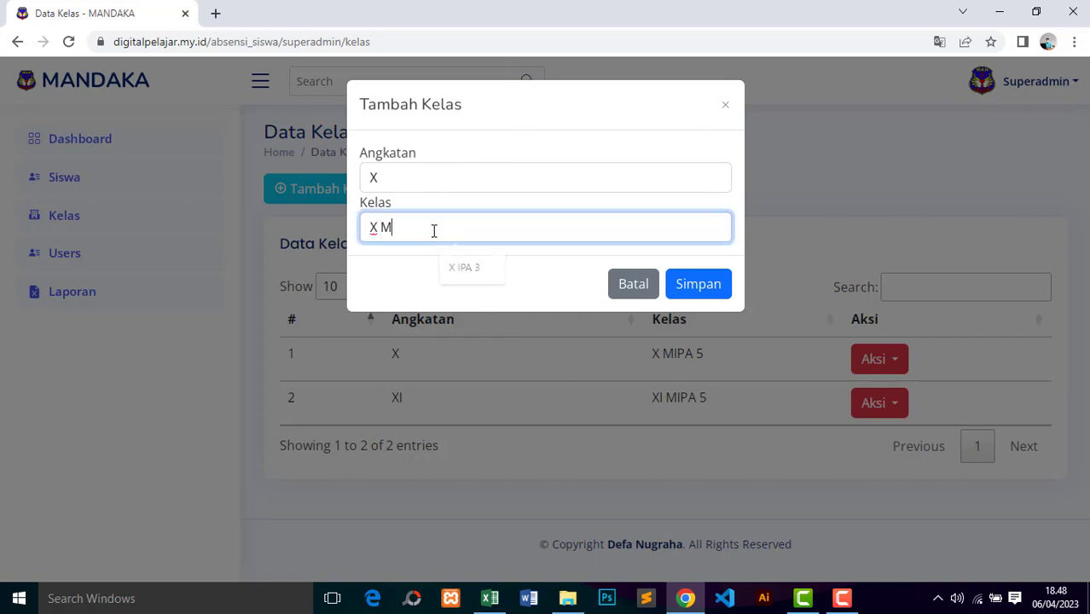
pyautogui.write('A 3')
pyautogui.click(698, 284)
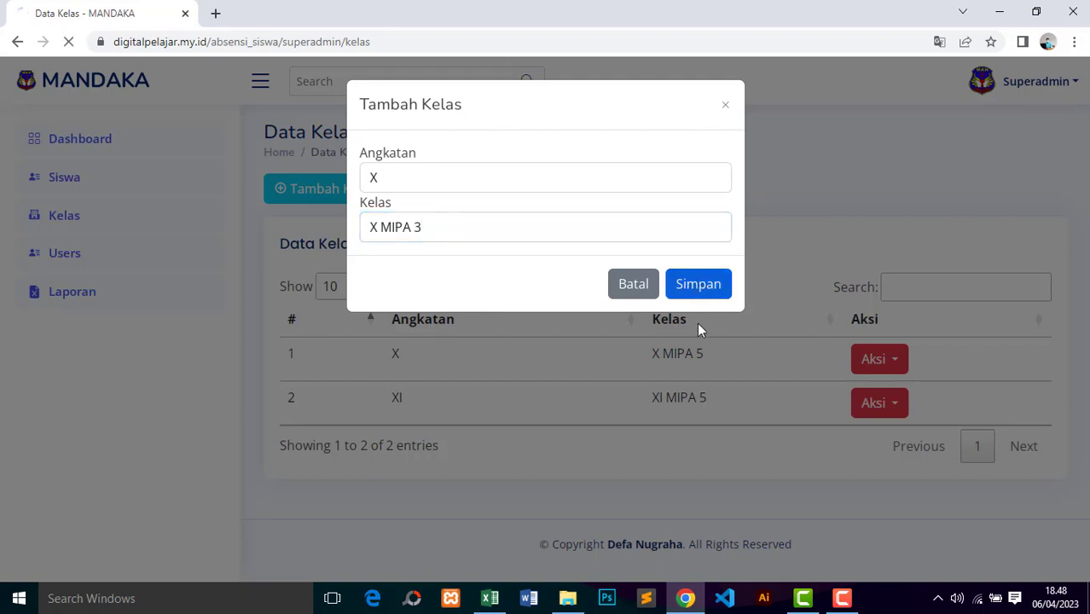
# Step: Check the new grade X, X MIPA 3 entry in the class list, then go to Users
pyautogui.scroll(-2, 694, 343)
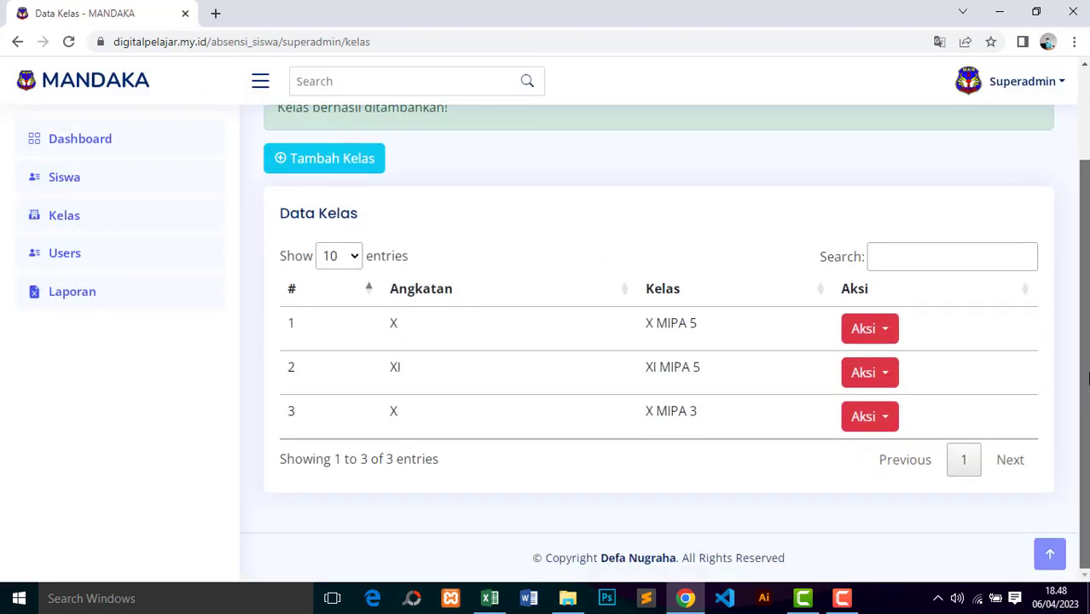
pyautogui.doubleClick(392, 416)
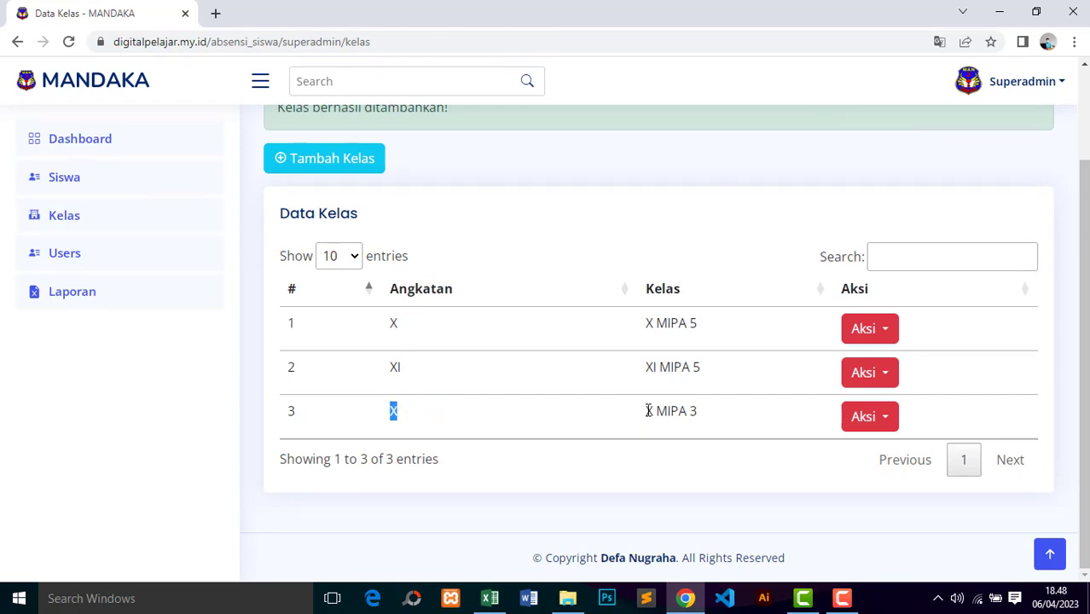
pyautogui.moveTo(646, 411); pyautogui.dragTo(747, 419)
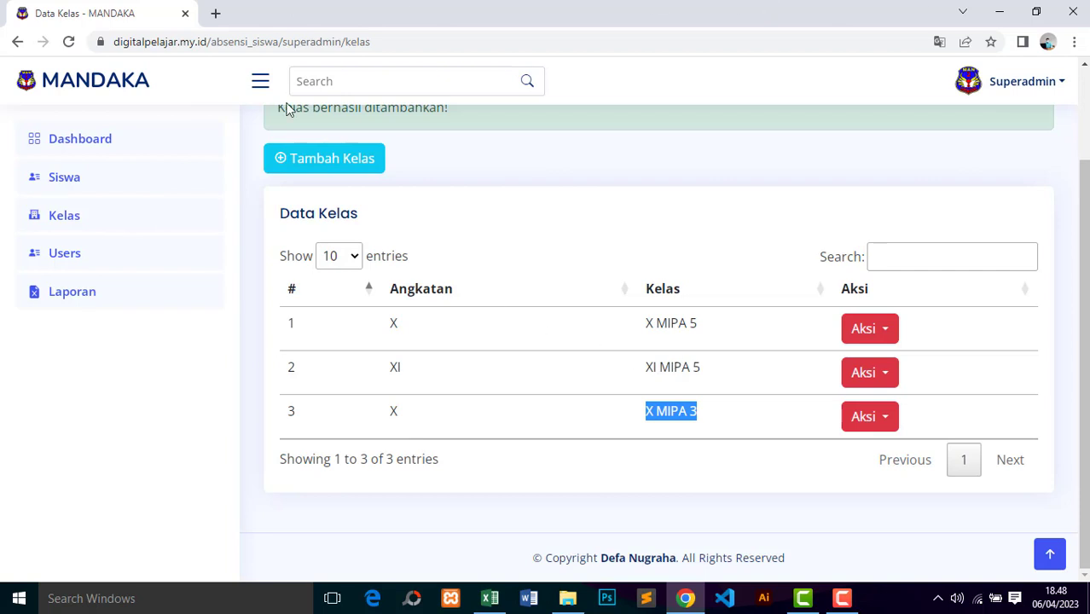
pyautogui.click(58, 260)
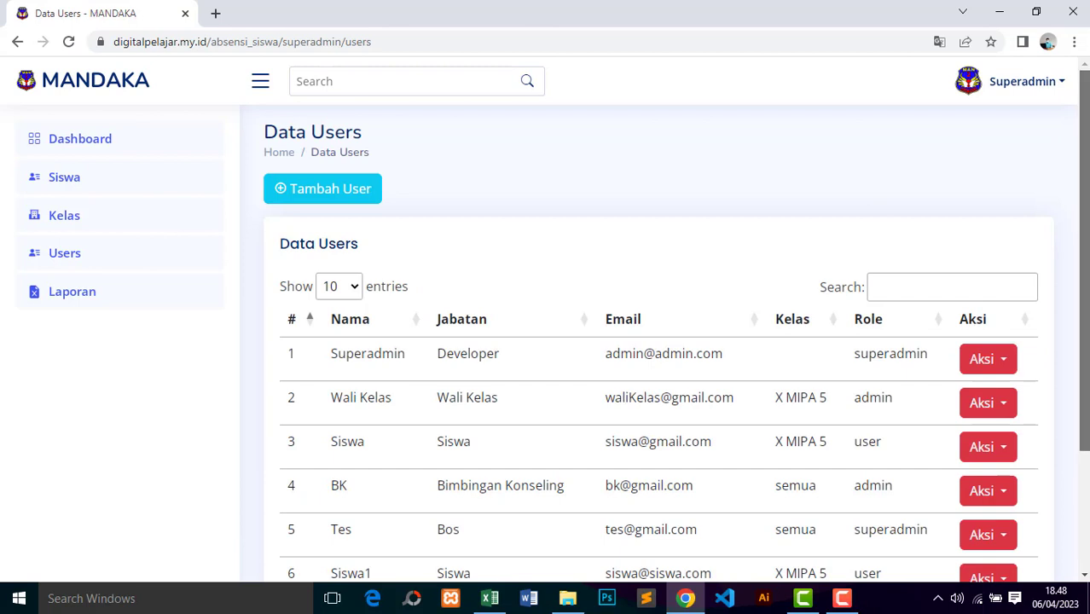
pyautogui.moveTo(1083, 155); pyautogui.dragTo(1082, 181)
pyautogui.scroll(-1, 1047, 244)
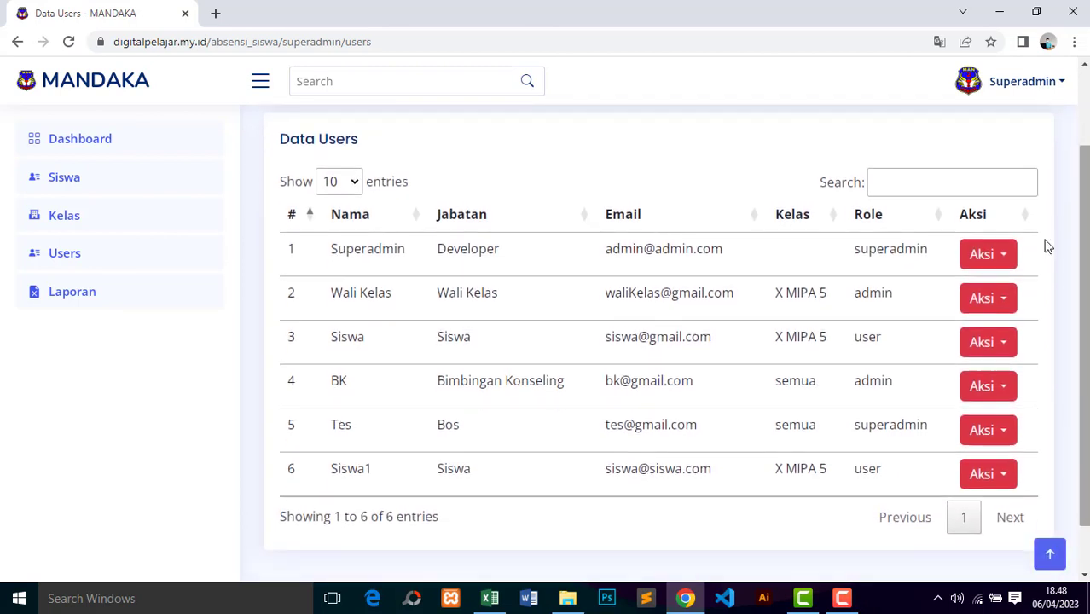
pyautogui.moveTo(854, 249); pyautogui.dragTo(919, 250)
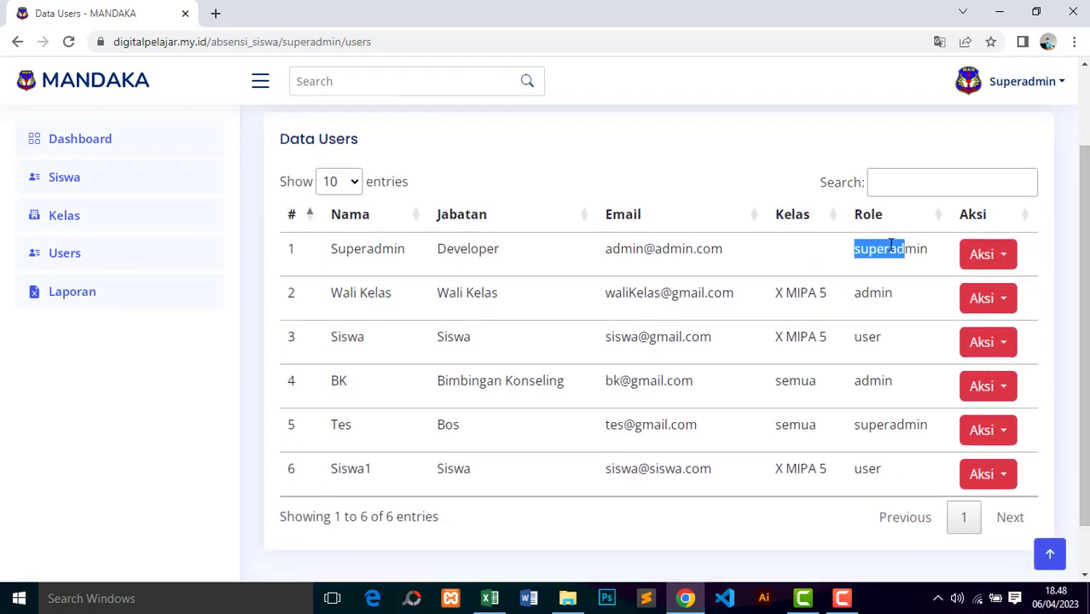
pyautogui.click(910, 248)
pyautogui.moveTo(865, 292); pyautogui.dragTo(885, 400)
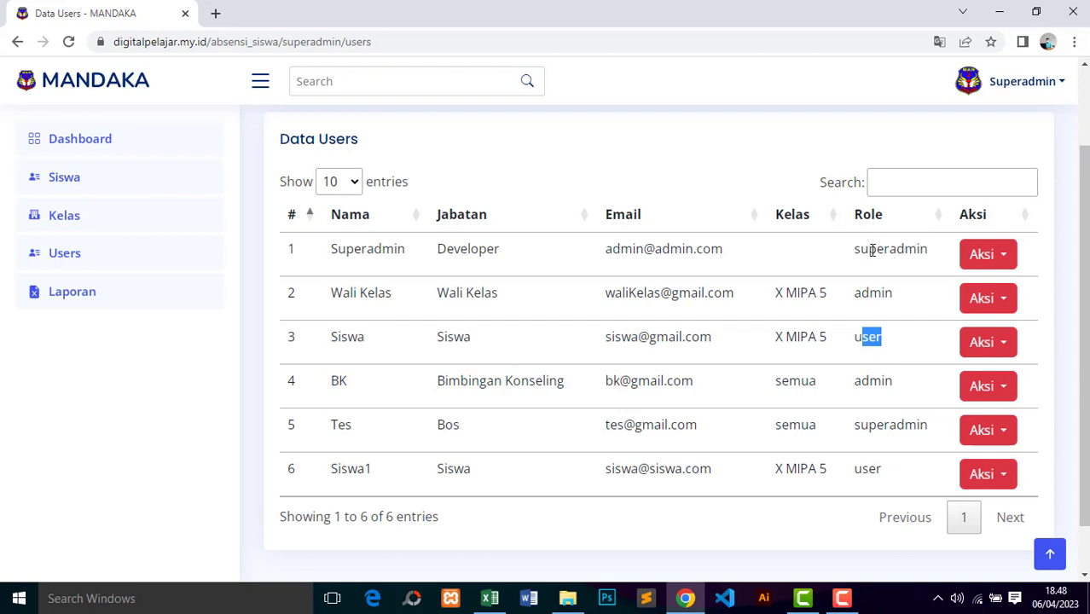
pyautogui.moveTo(870, 250); pyautogui.dragTo(919, 250)
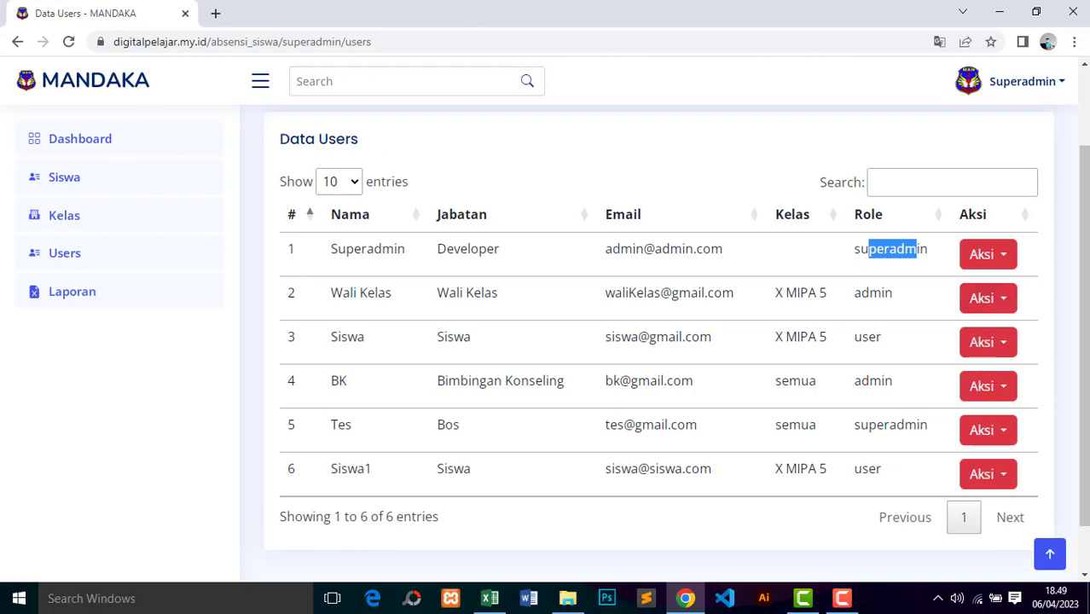
pyautogui.moveTo(436, 290); pyautogui.dragTo(514, 296)
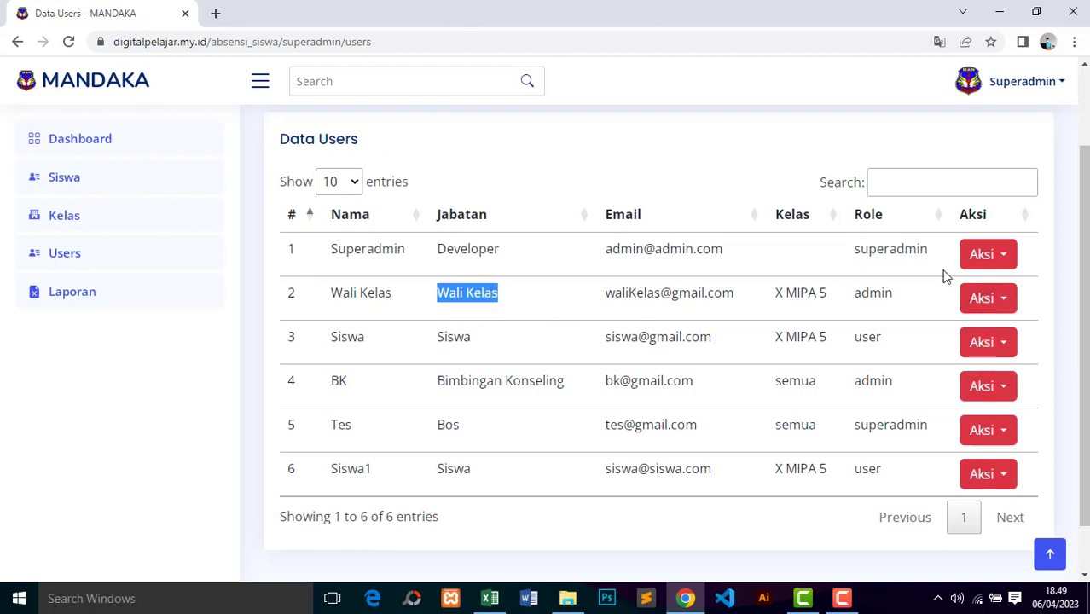
pyautogui.doubleClick(925, 249)
pyautogui.moveTo(436, 294); pyautogui.dragTo(503, 298)
pyautogui.moveTo(855, 294); pyautogui.dragTo(903, 302)
pyautogui.moveTo(439, 337); pyautogui.dragTo(474, 344)
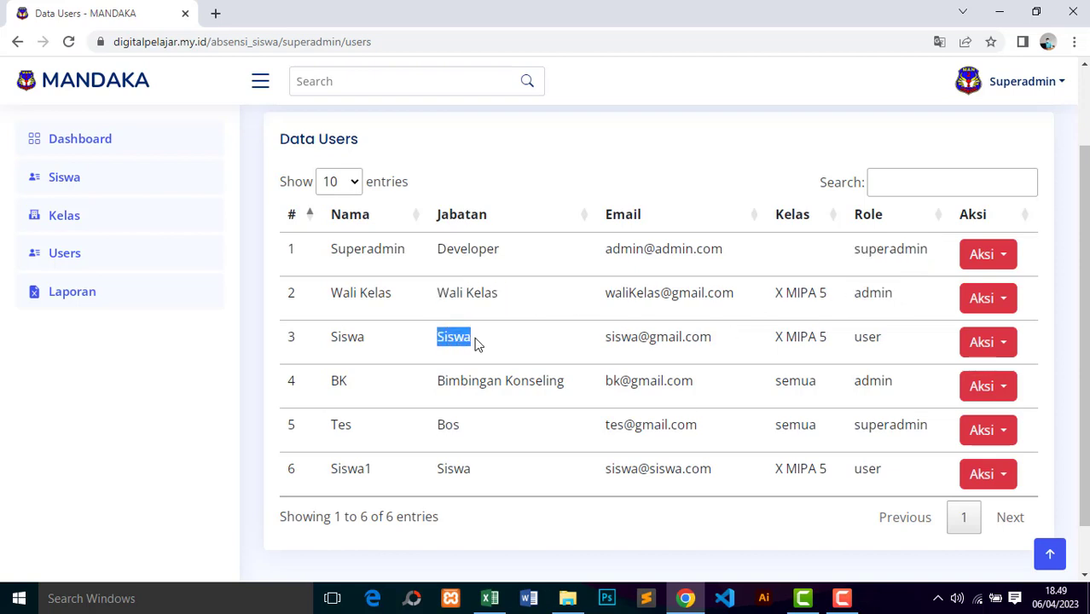
pyautogui.moveTo(853, 337); pyautogui.dragTo(885, 344)
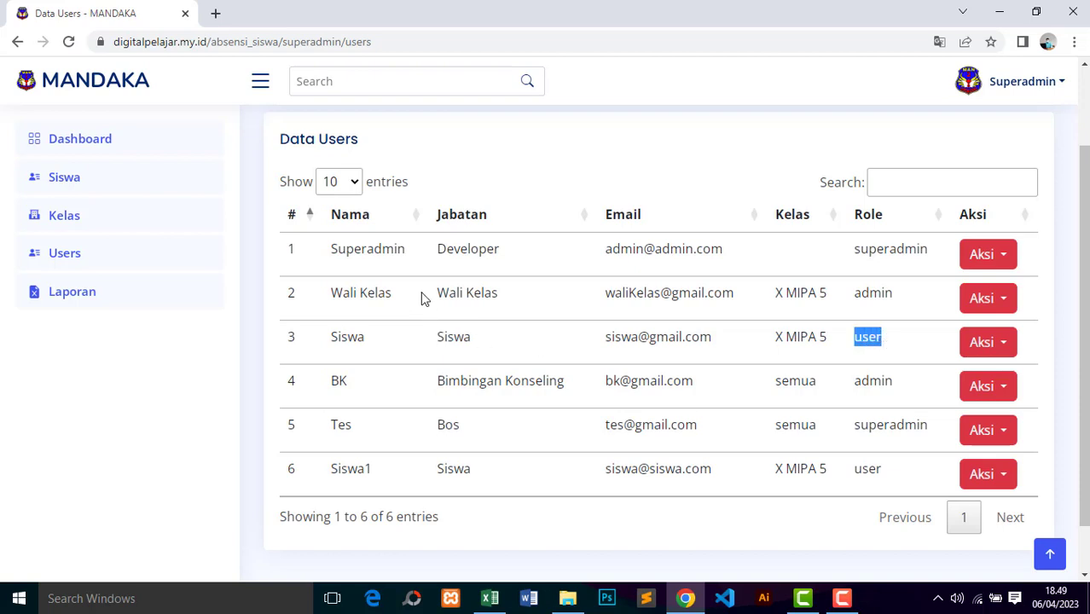
pyautogui.moveTo(439, 293); pyautogui.dragTo(514, 302)
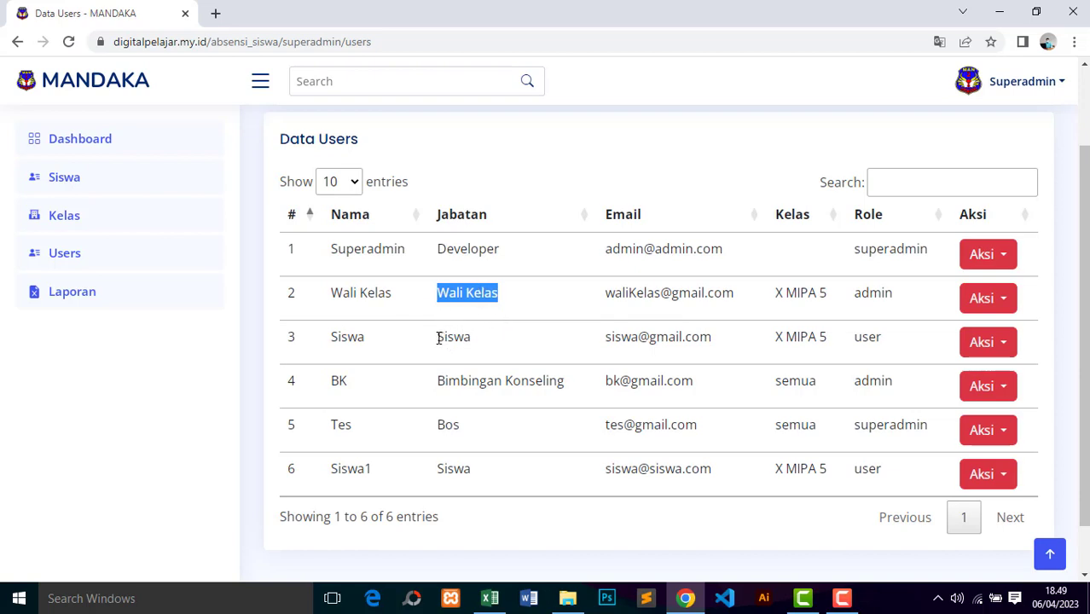
pyautogui.moveTo(438, 338); pyautogui.dragTo(471, 338)
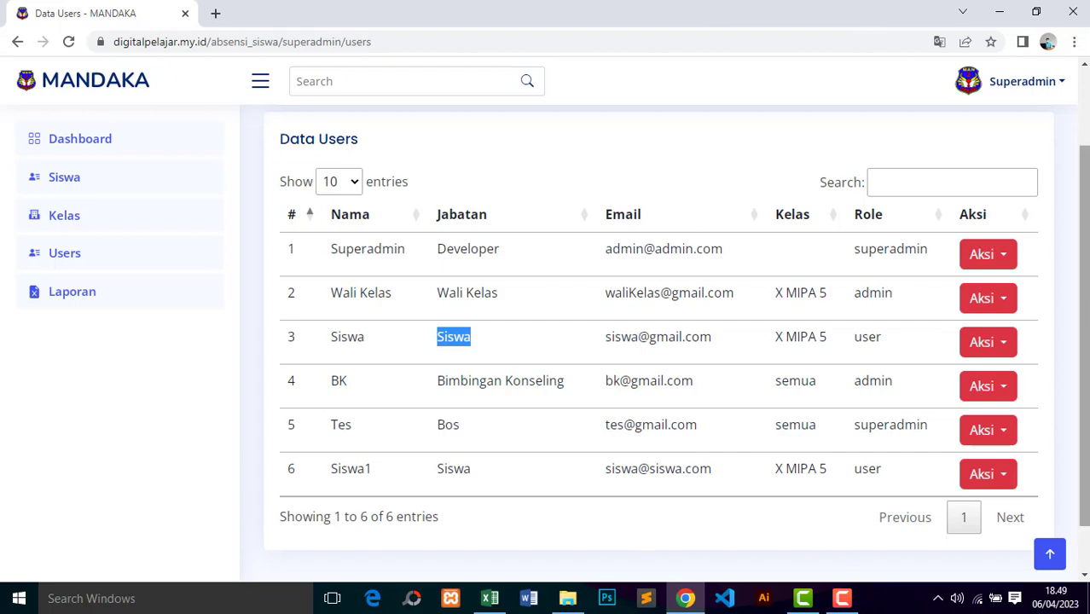
pyautogui.scroll(2, 395, 281)
pyautogui.scroll(-2, 395, 282)
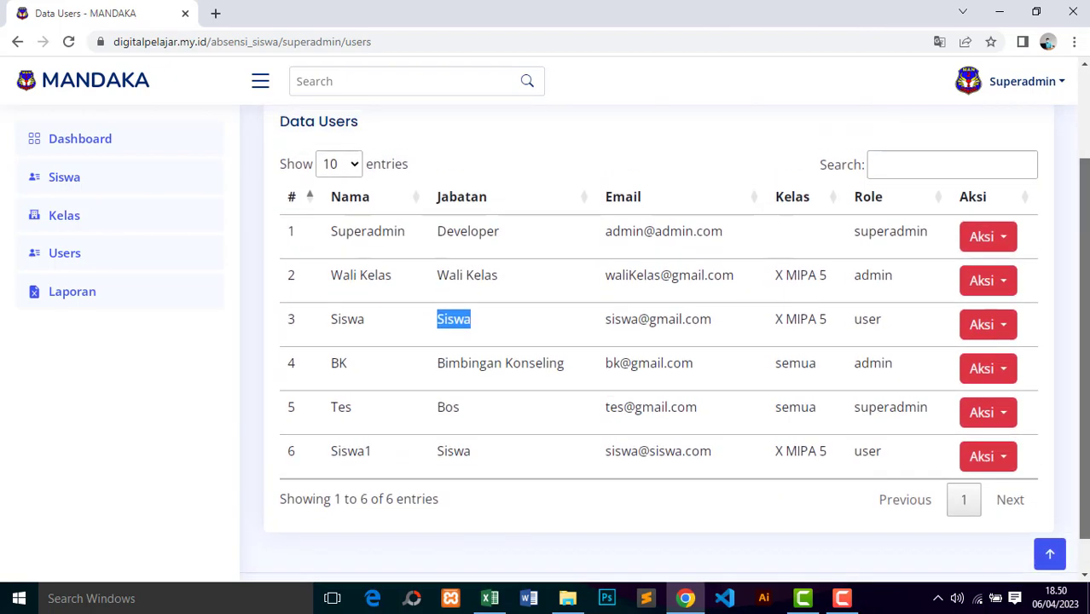
# Step: Start a new user with the student's name, position Siswa and their e-mail address
pyautogui.scroll(2, 395, 281)
pyautogui.click(340, 198)
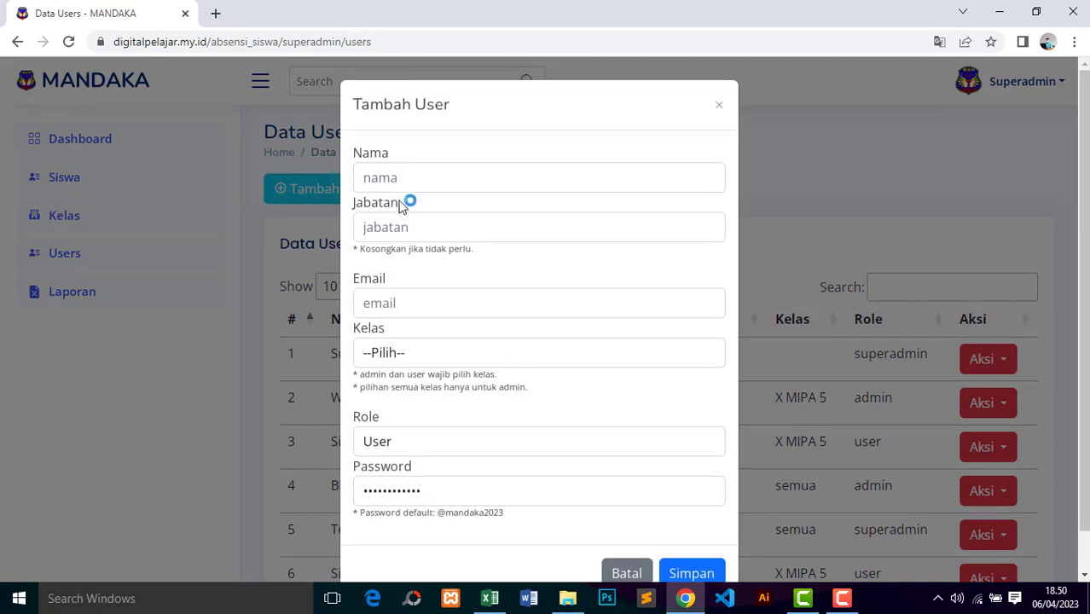
pyautogui.click(415, 182)
pyautogui.write('agu')
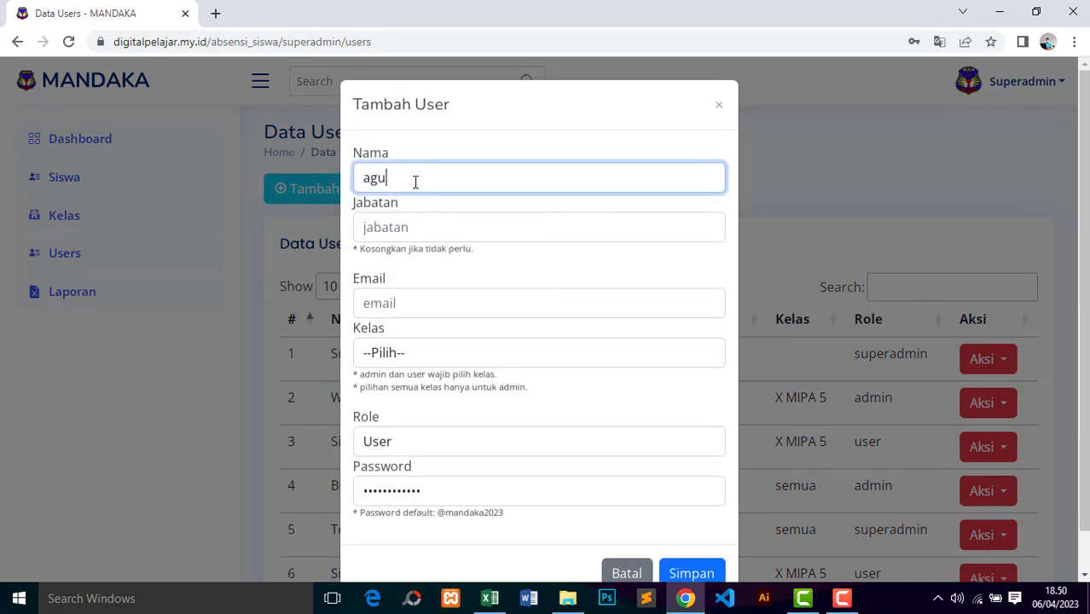
pyautogui.write('sn')
pyautogui.press('BackSpace')
pyautogui.write('g')
pyautogui.click(409, 224)
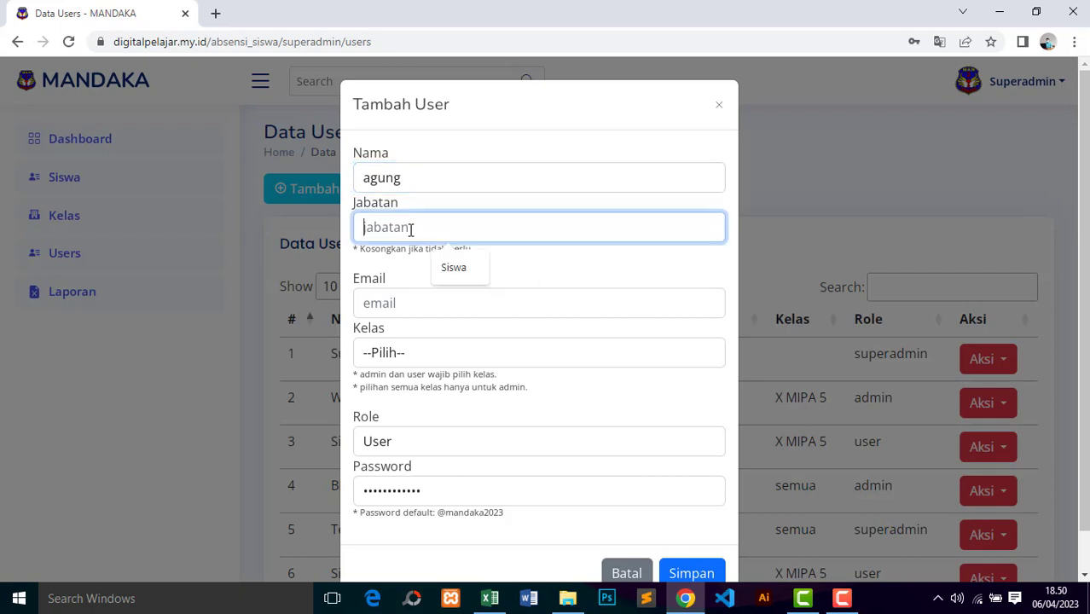
pyautogui.click(455, 270)
pyautogui.click(430, 298)
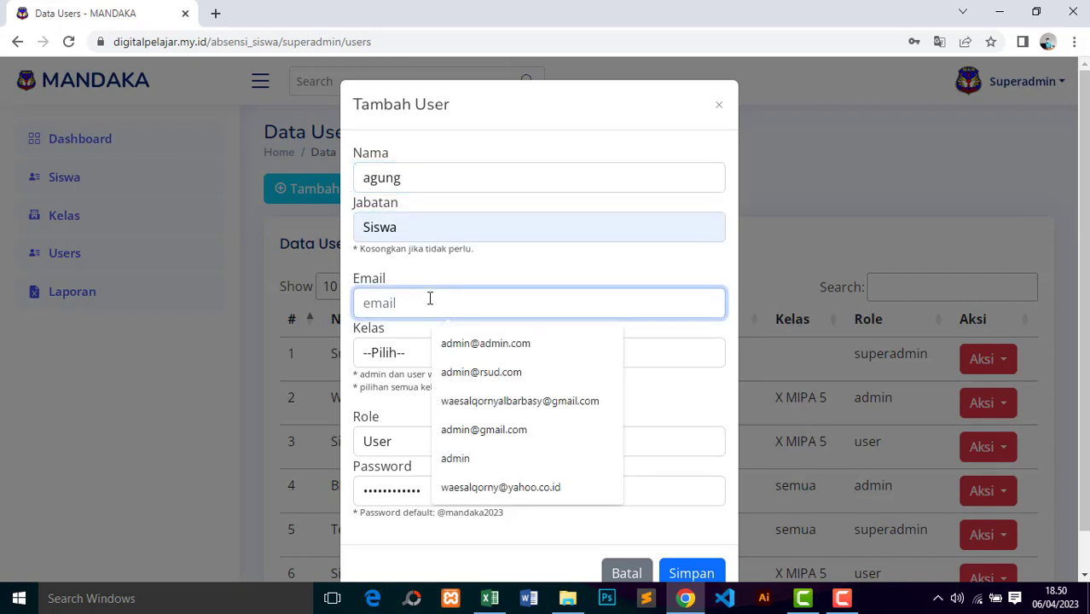
pyautogui.write('siswa')
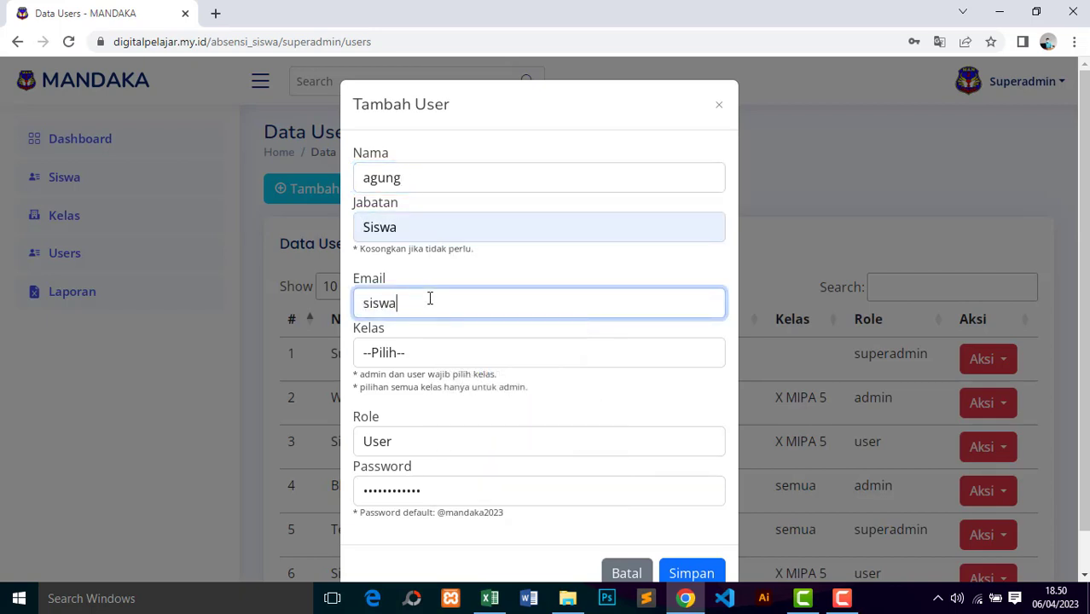
pyautogui.write('1@sisiwa.com')
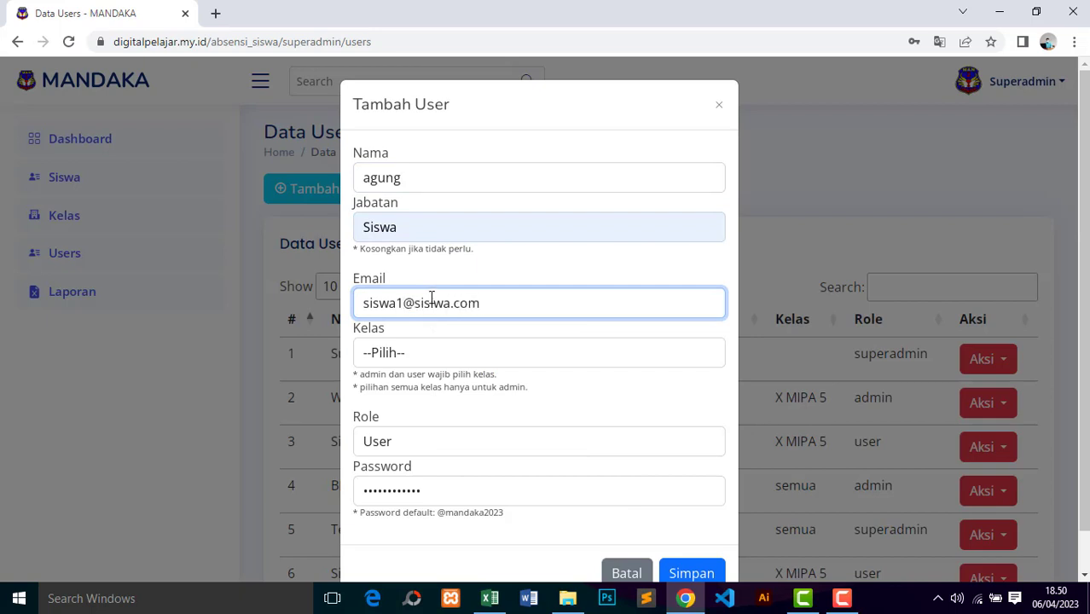
# Step: Assign class XI MIPA 5, keep role User, and save the new user
pyautogui.click(466, 359)
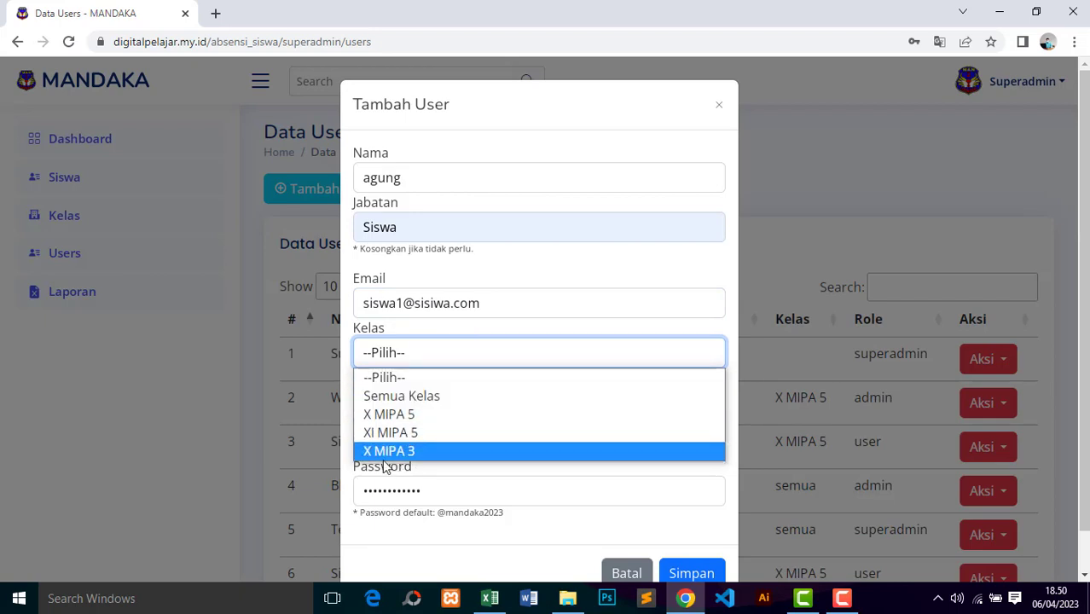
pyautogui.click(392, 433)
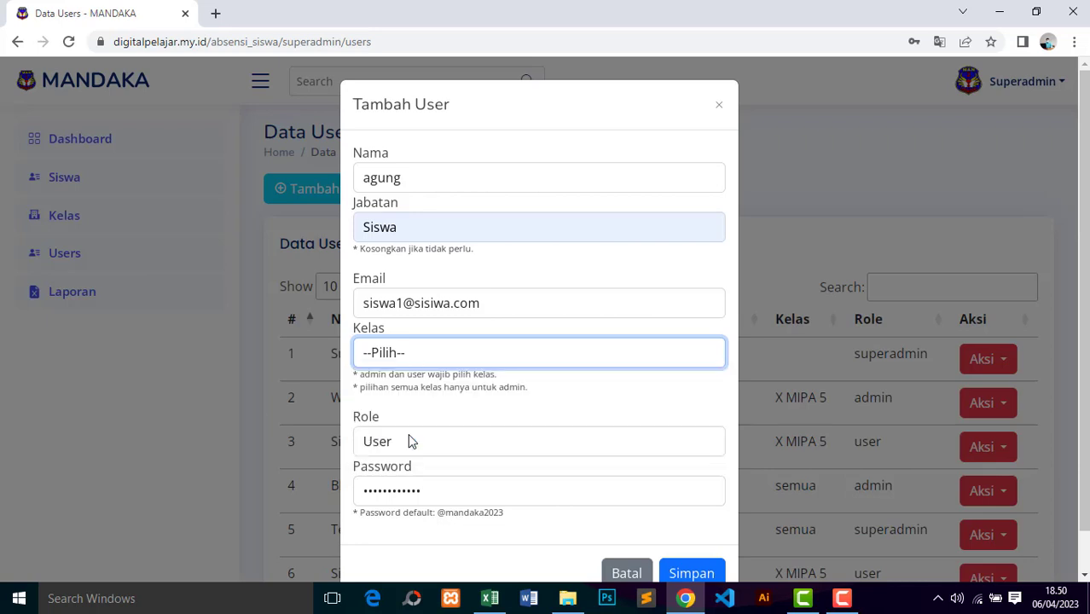
pyautogui.click(454, 441)
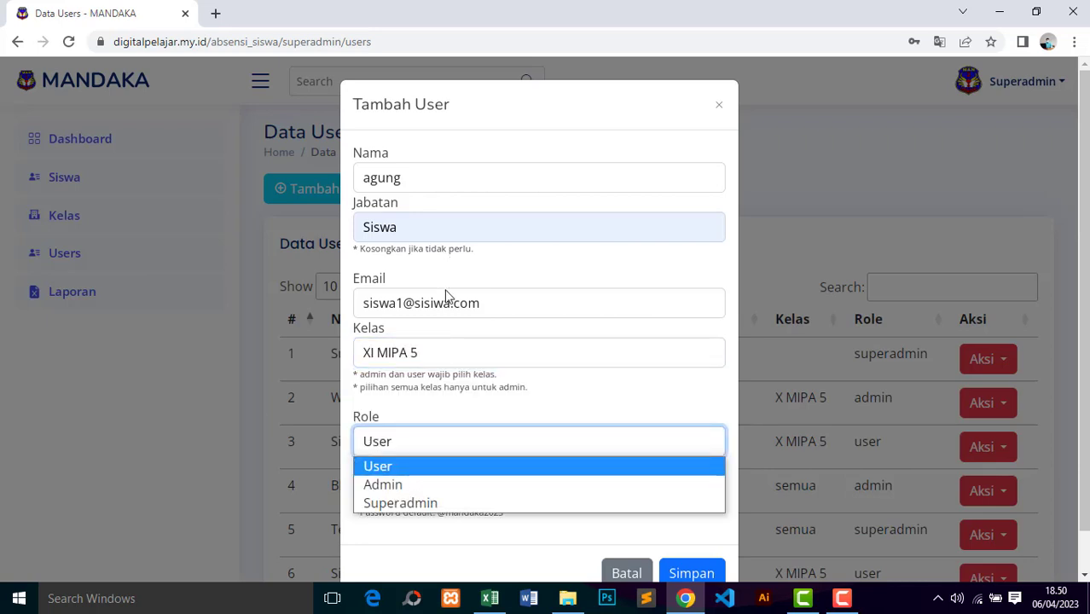
pyautogui.click(414, 471)
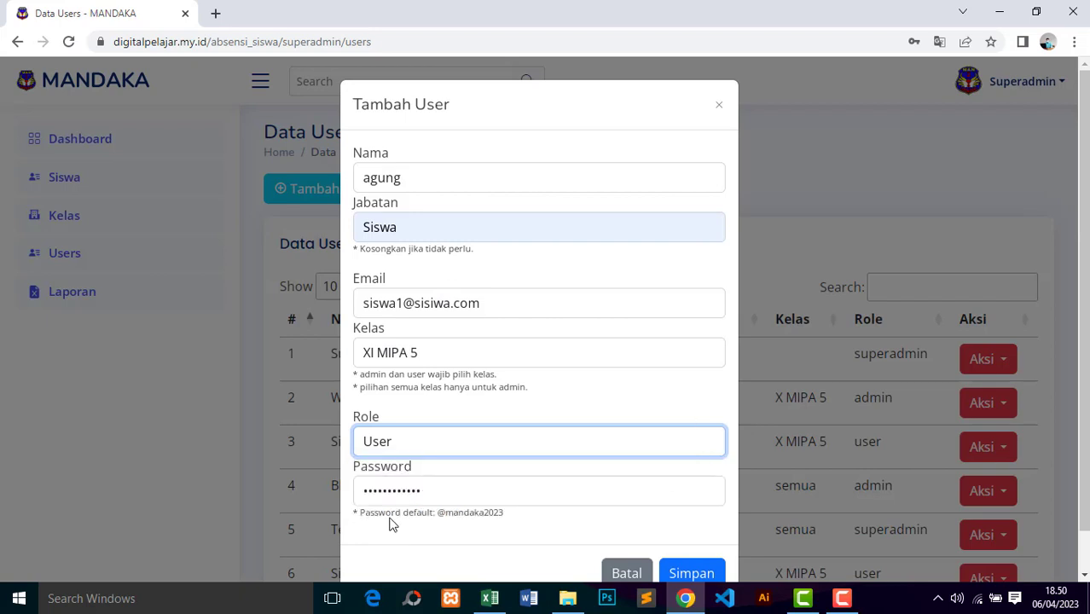
pyautogui.click(450, 495)
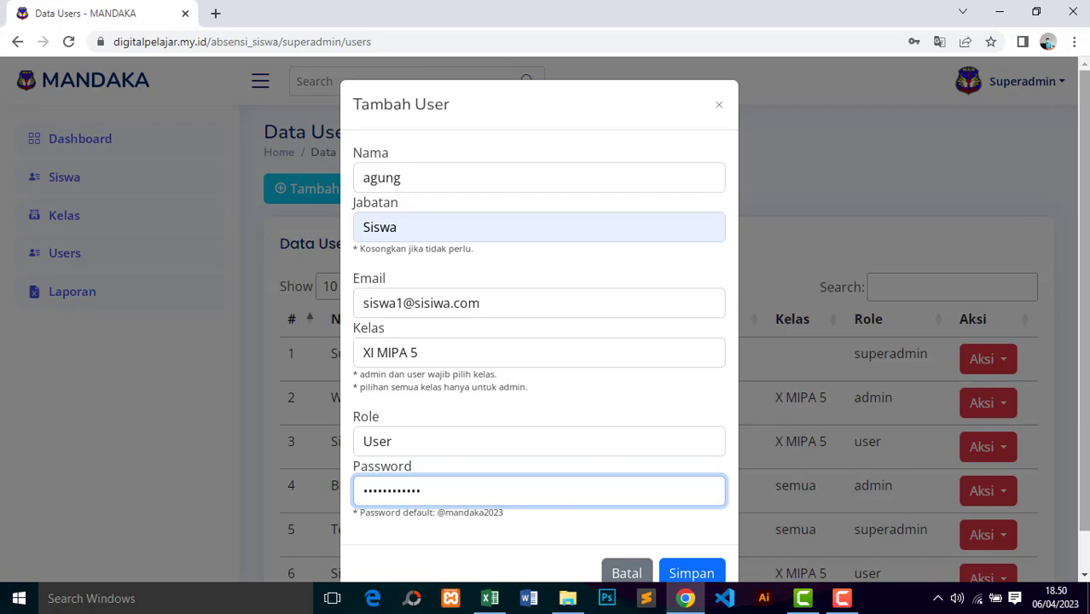
pyautogui.scroll(-1, 1084, 331)
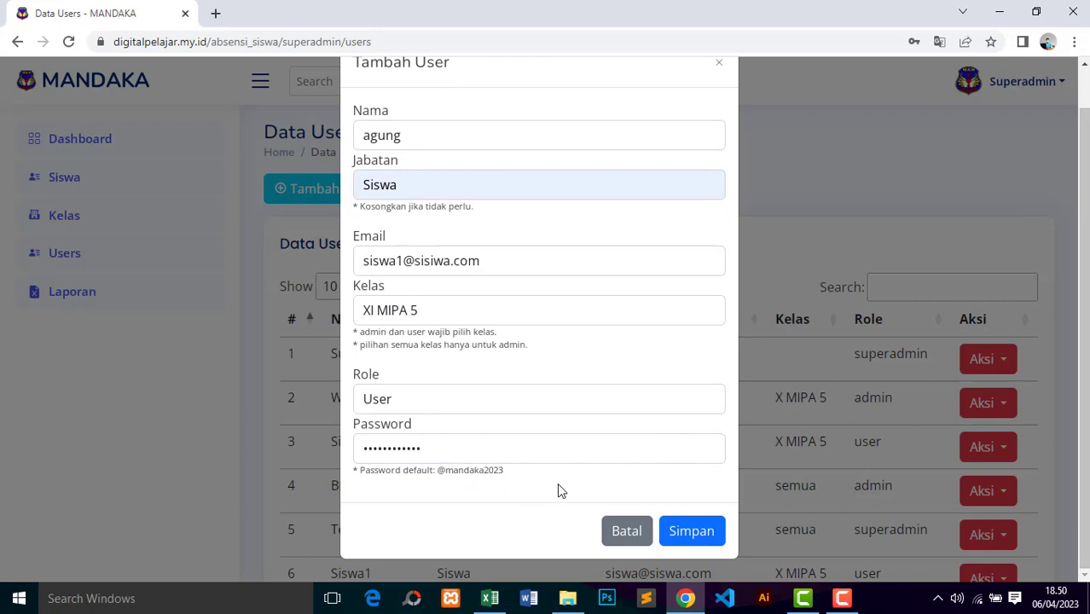
pyautogui.click(694, 542)
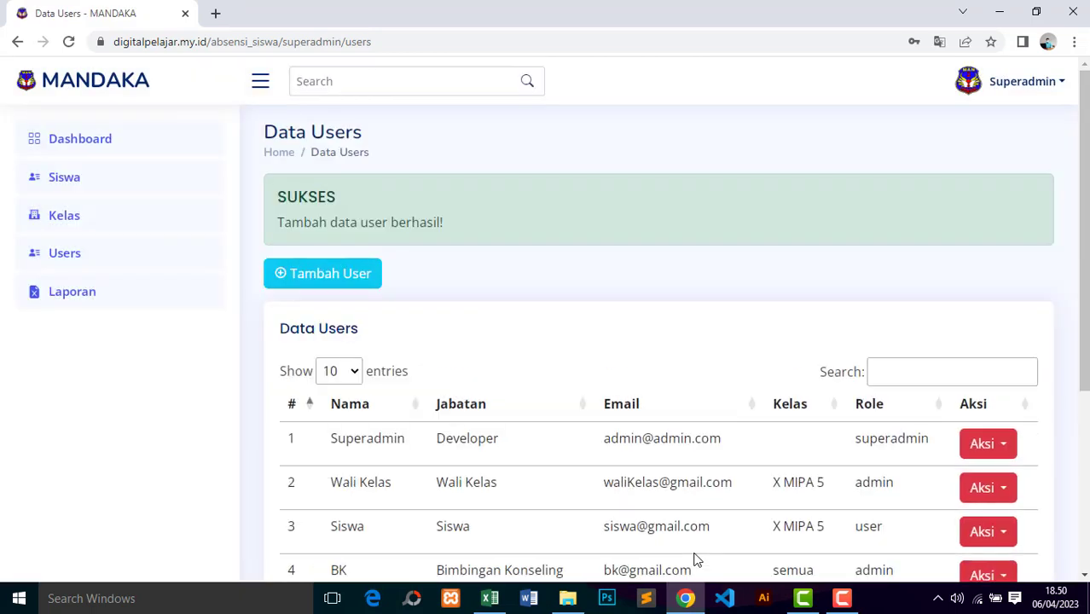
pyautogui.moveTo(1084, 200); pyautogui.dragTo(1084, 377)
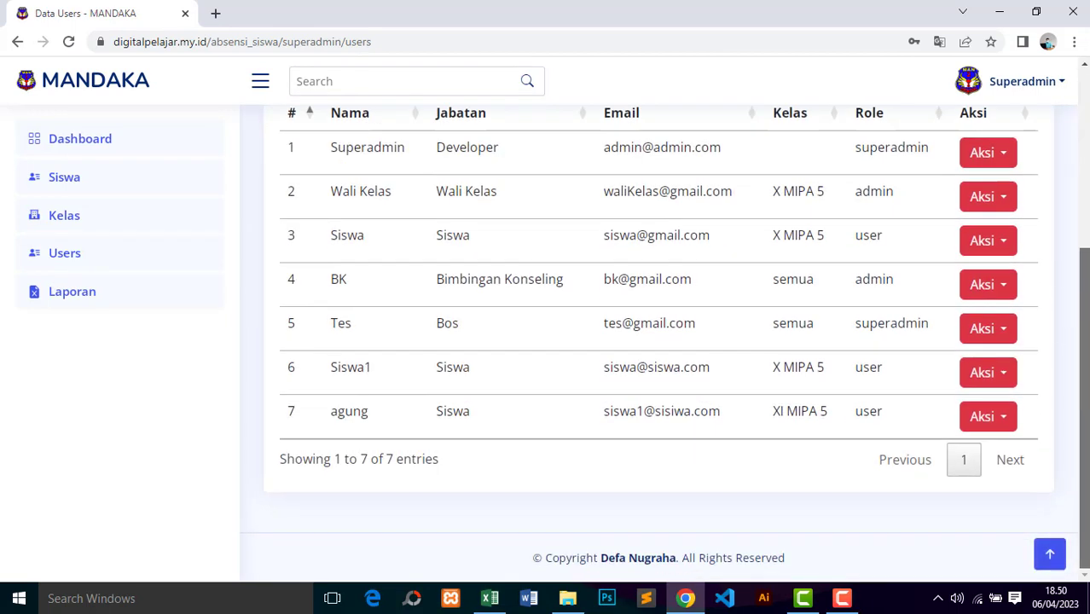
pyautogui.moveTo(331, 416); pyautogui.dragTo(483, 412)
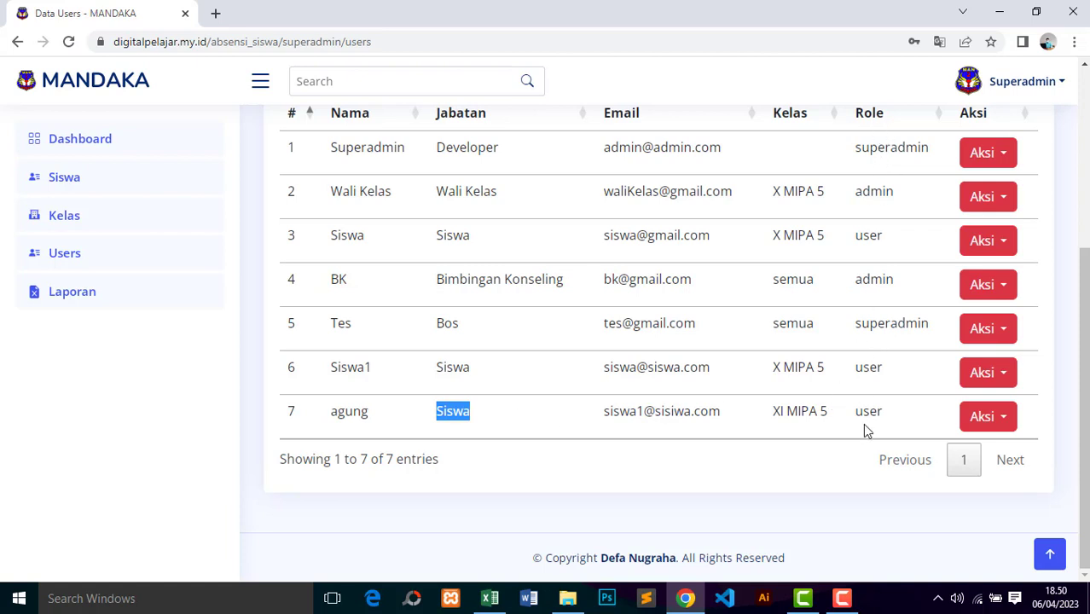
pyautogui.moveTo(857, 415); pyautogui.dragTo(880, 413)
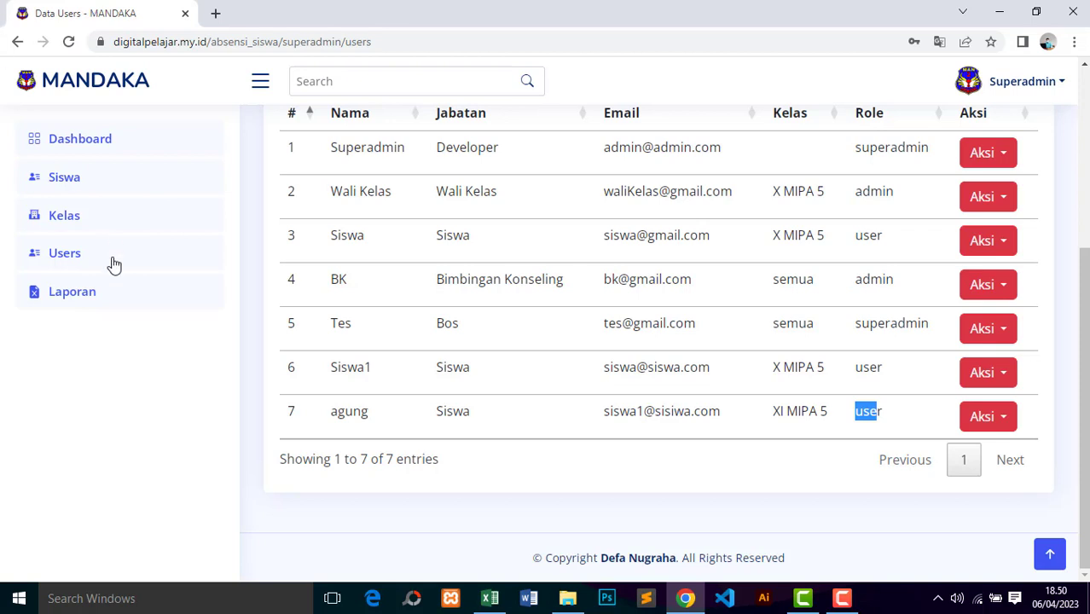
pyautogui.click(93, 297)
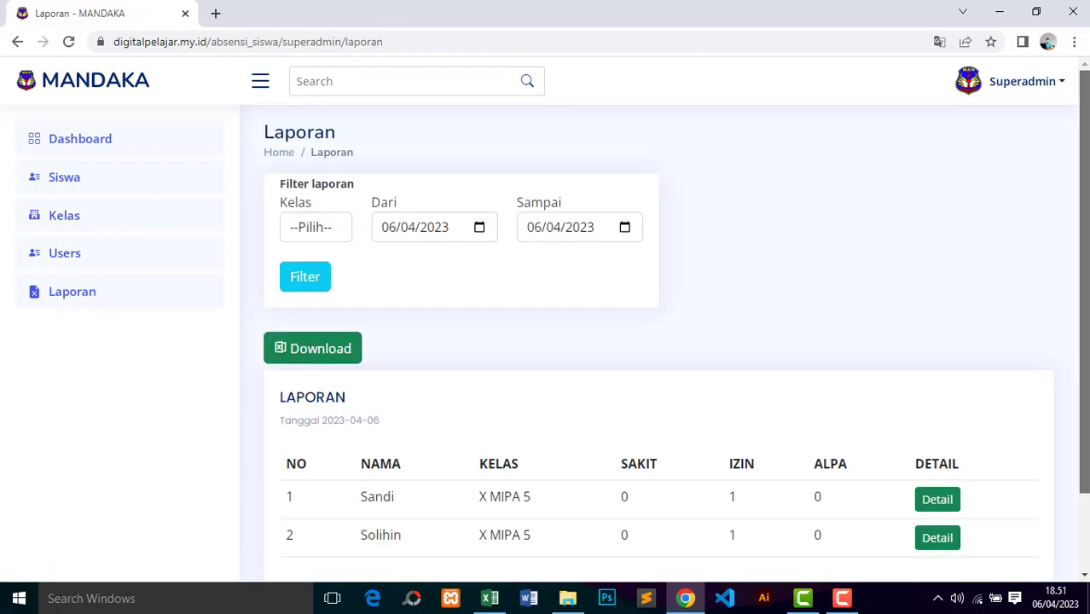
# Step: Filter the Laporan report to class XI MIPA 5 for 06/04/2023
pyautogui.scroll(-1, 1086, 138)
pyautogui.scroll(1, 1086, 139)
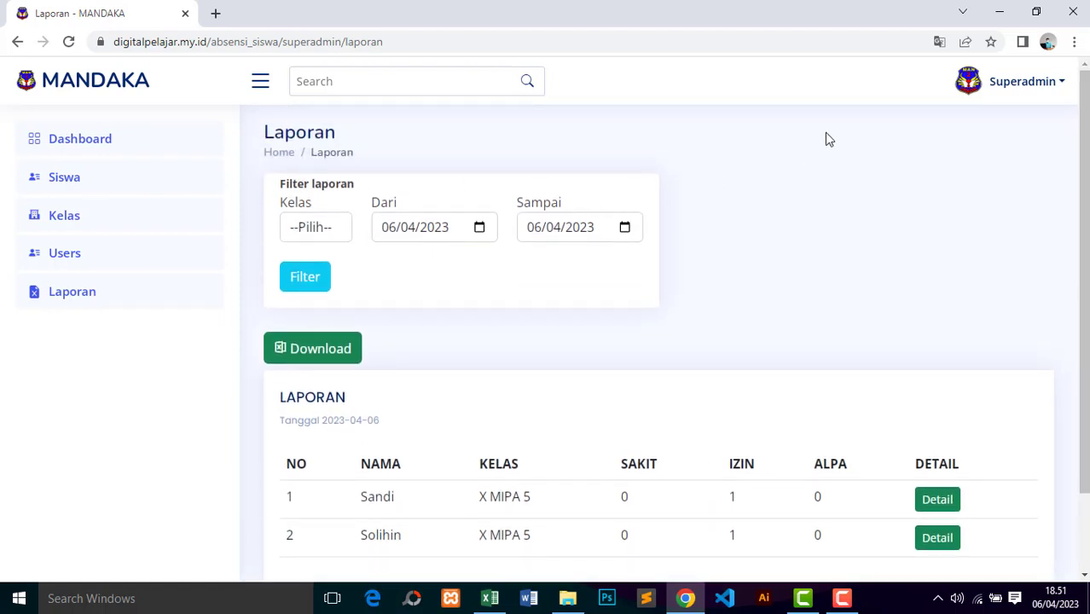
pyautogui.click(316, 231)
pyautogui.click(318, 308)
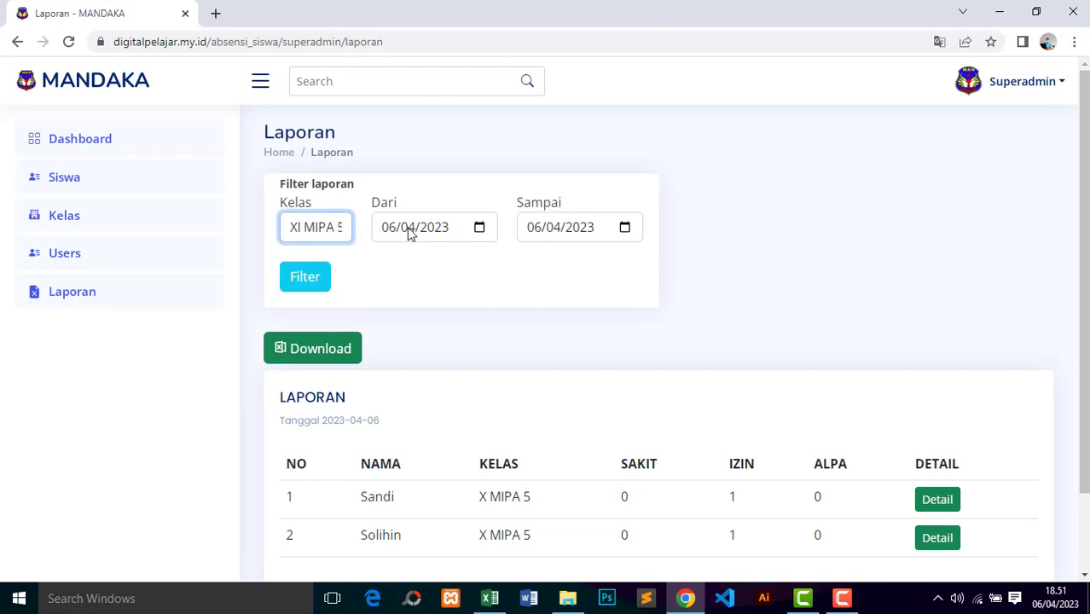
pyautogui.click(410, 230)
pyautogui.click(576, 236)
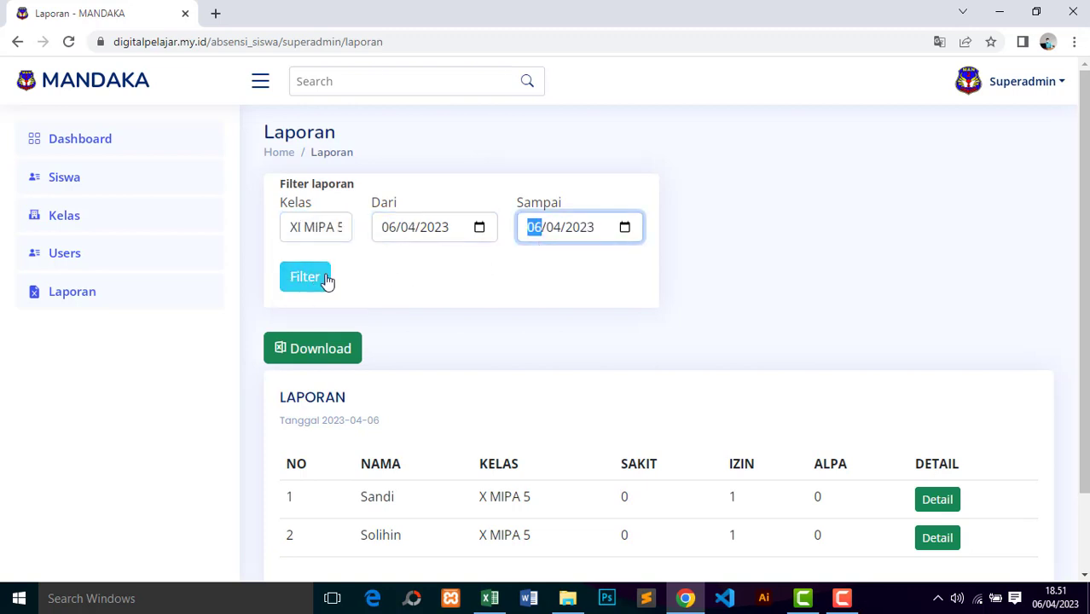
pyautogui.click(576, 356)
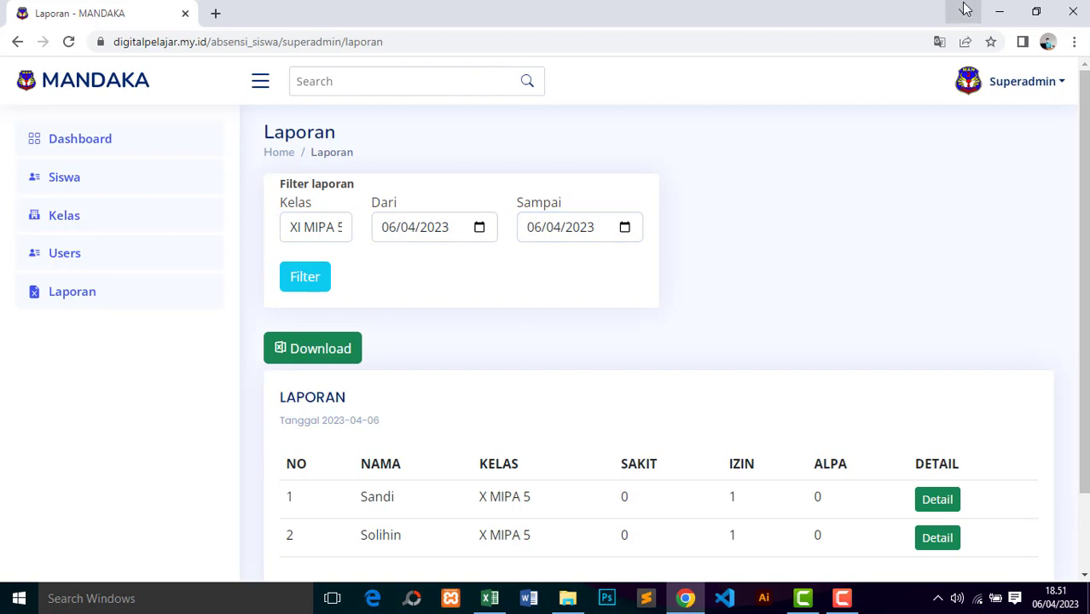
pyautogui.click(1018, 83)
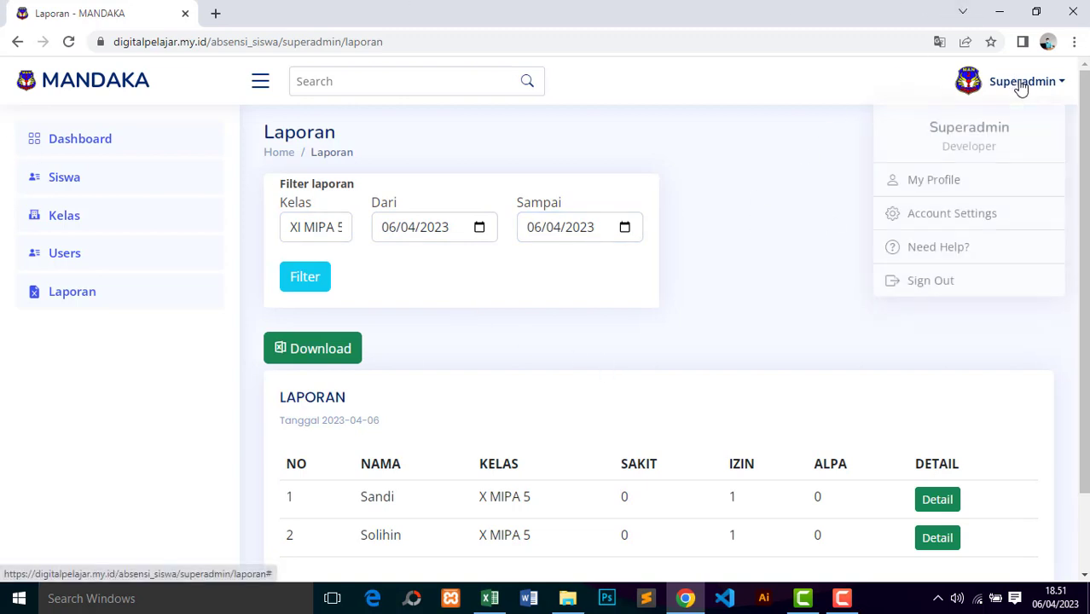
# Step: Sign out of superadmin and enter the student account's e-mail and password
pyautogui.click(942, 282)
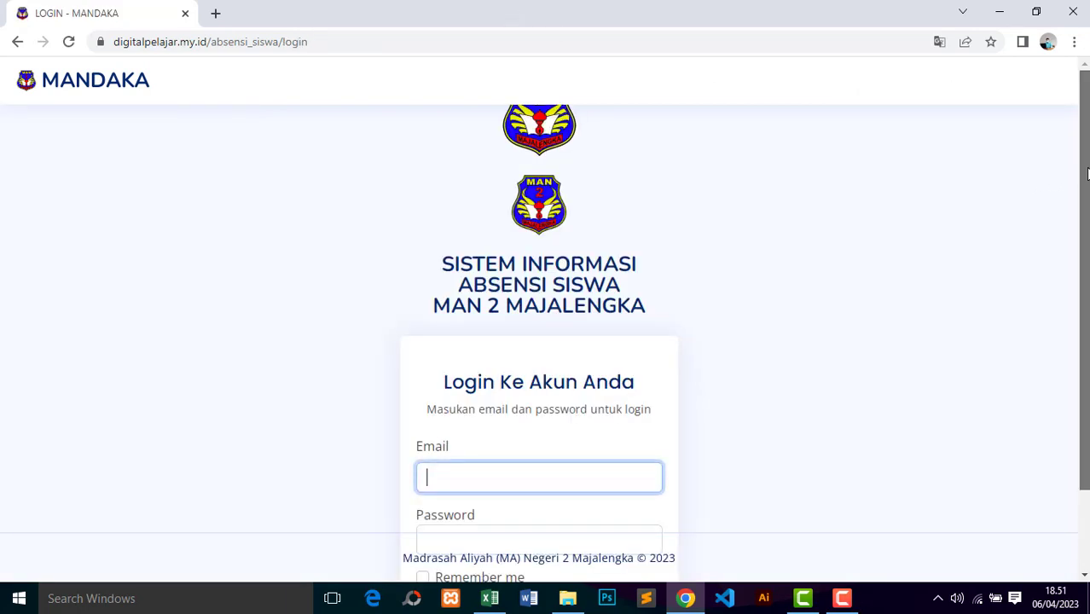
pyautogui.scroll(-2, 1088, 174)
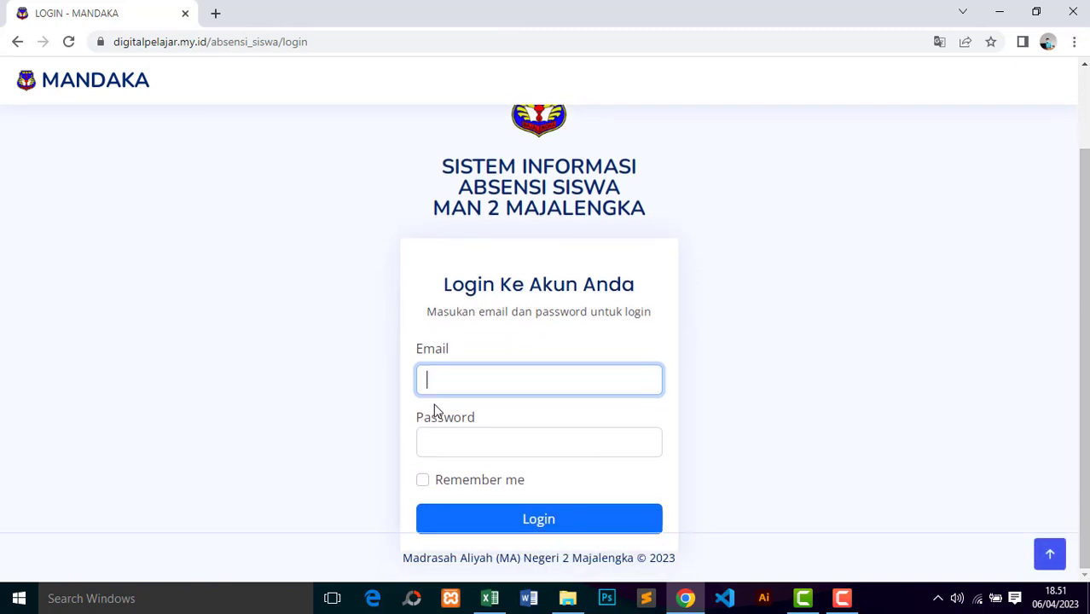
pyautogui.write('siswi1@siswa')
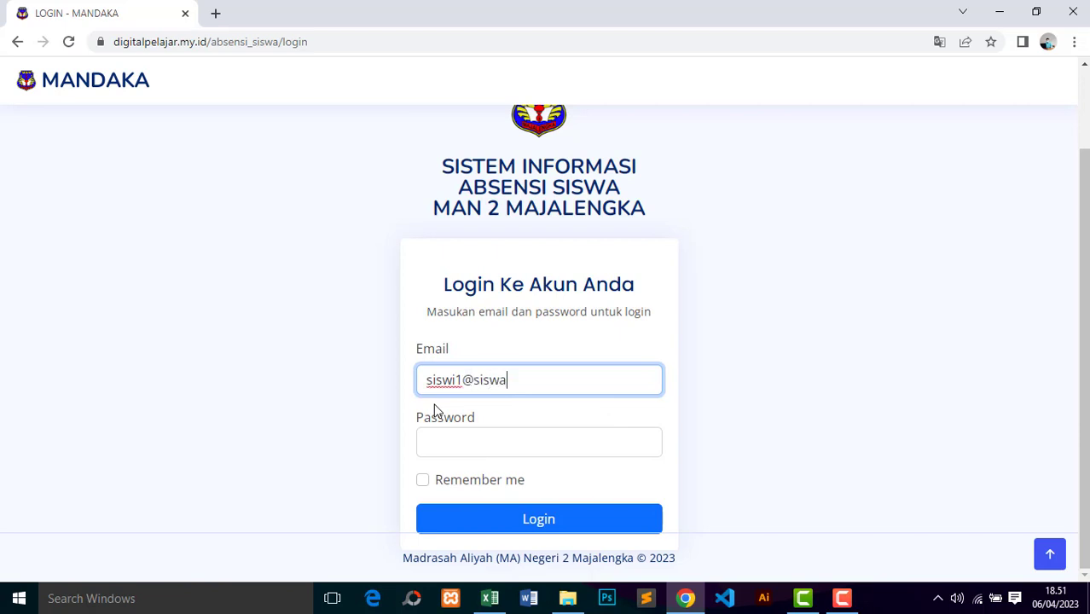
pyautogui.write('.com')
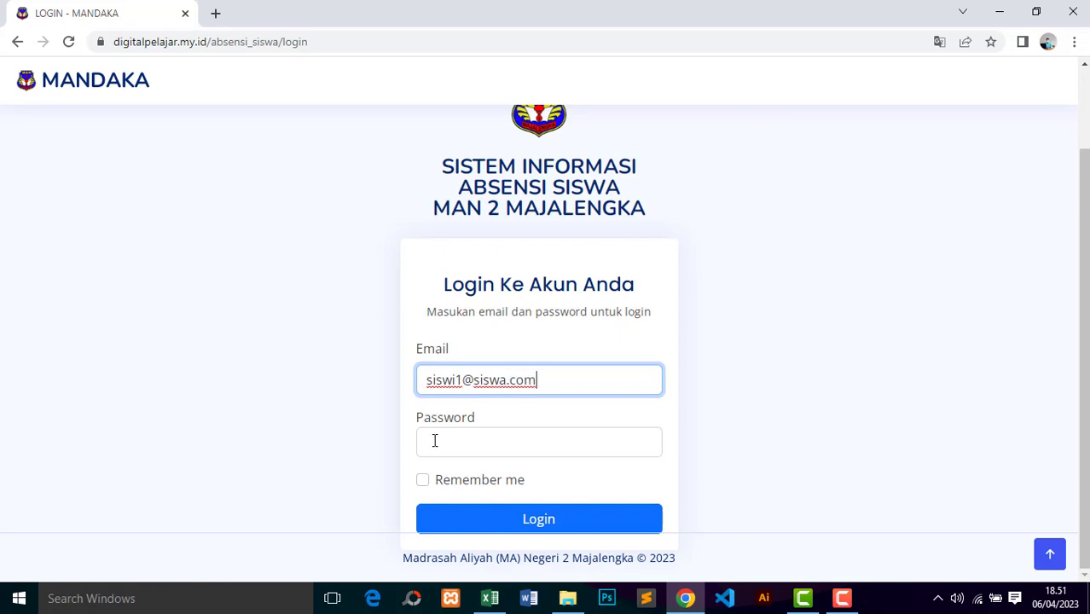
pyautogui.click(434, 441)
pyautogui.write('•')
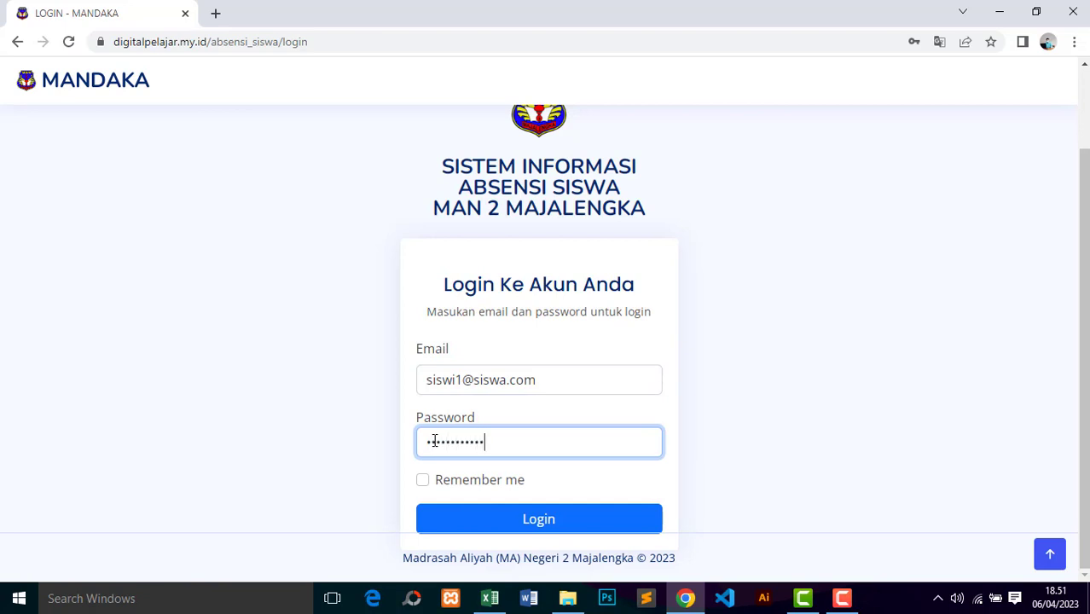
pyautogui.click(438, 479)
pyautogui.click(499, 518)
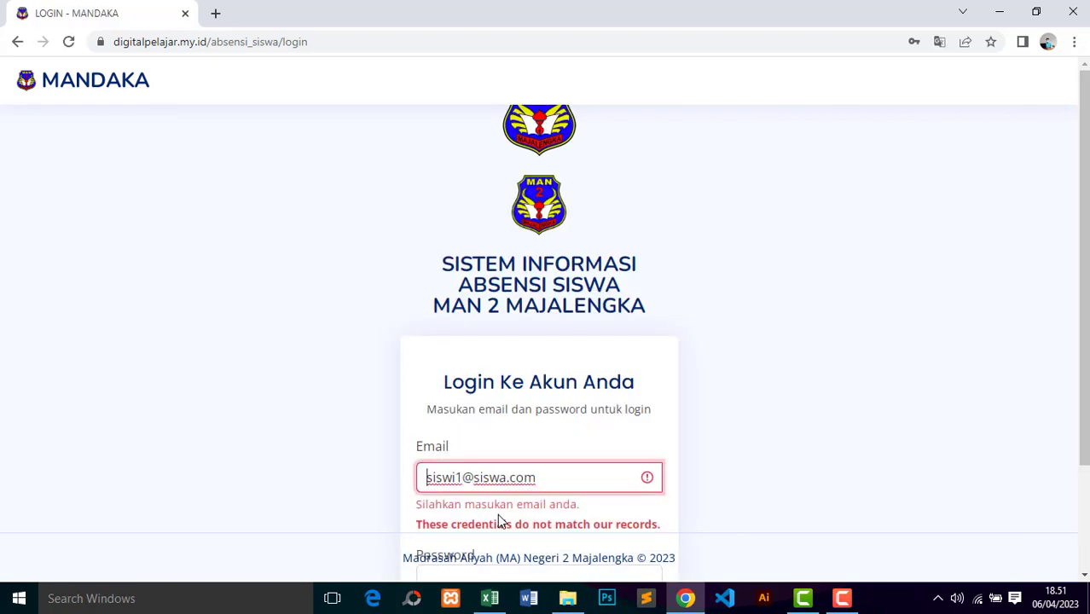
pyautogui.scroll(-2, 1075, 224)
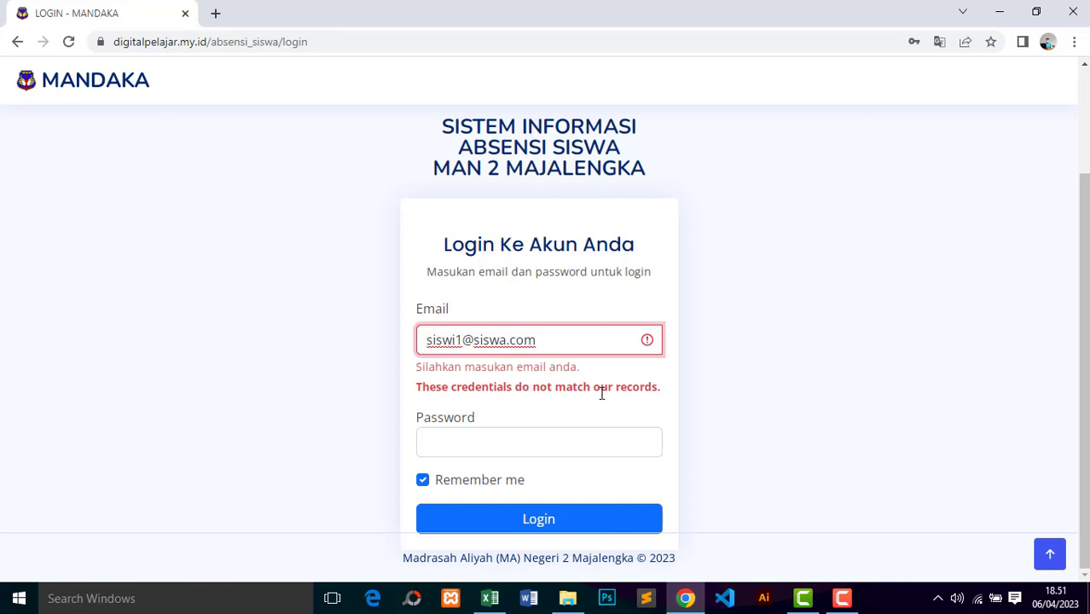
pyautogui.click(460, 339)
pyautogui.press('BackSpace')
pyautogui.write('a')
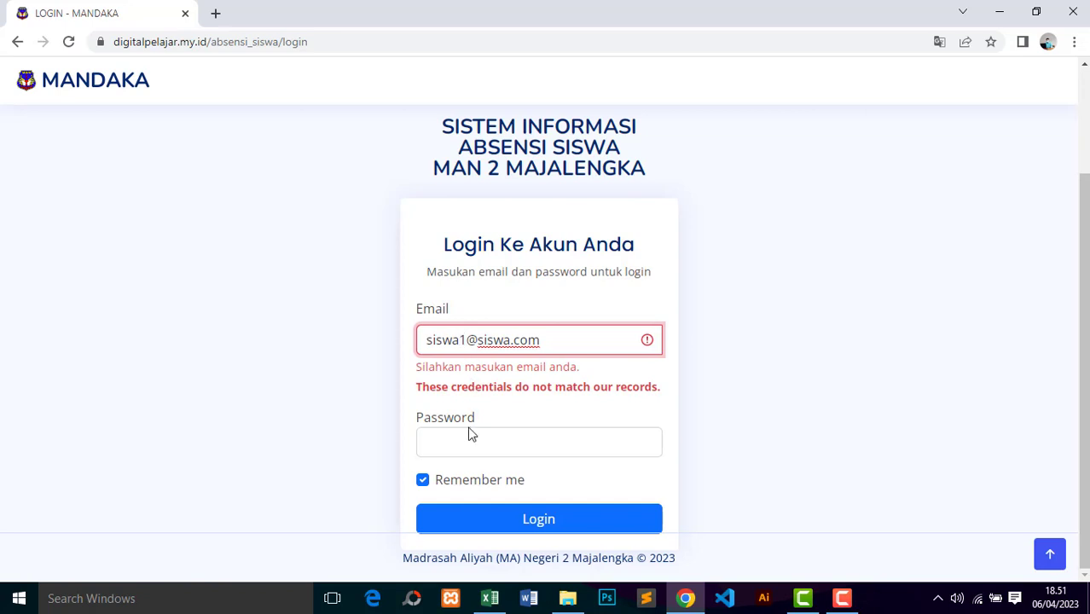
pyautogui.click(467, 440)
pyautogui.write('s')
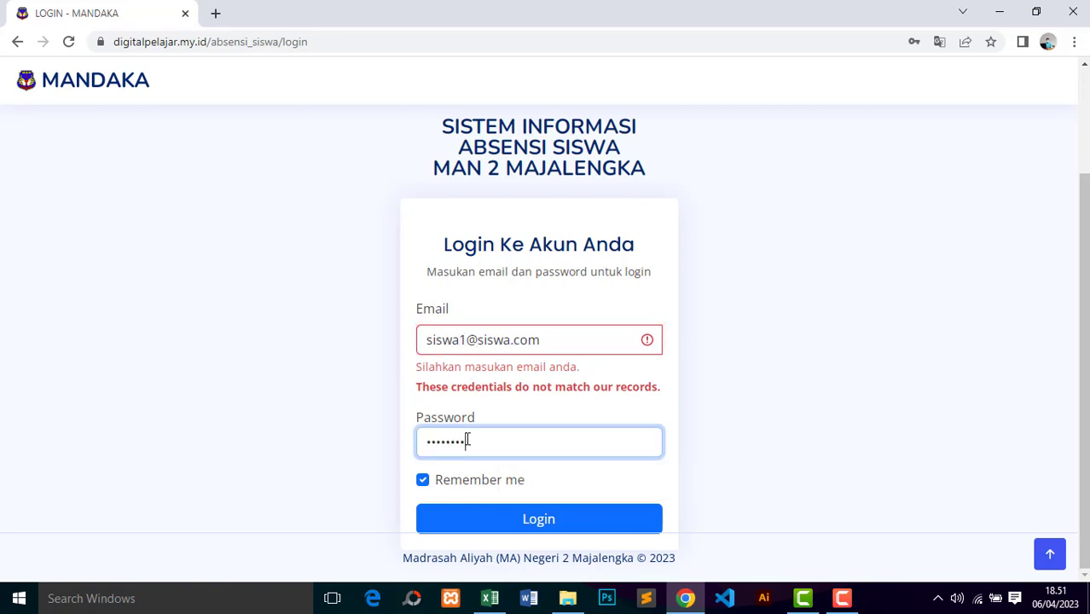
pyautogui.write('23')
pyautogui.click(509, 522)
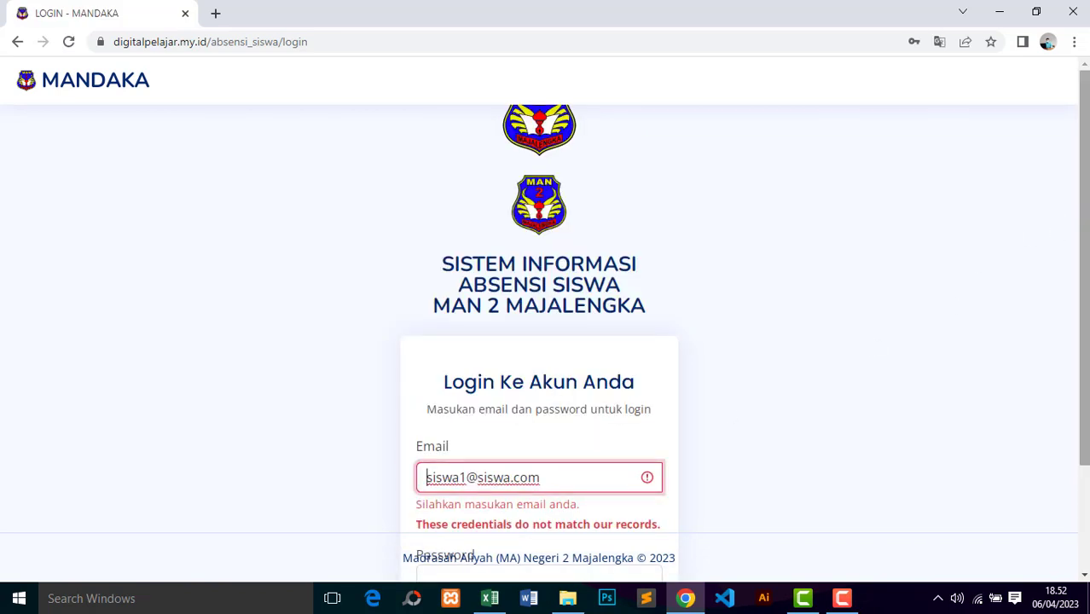
pyautogui.moveTo(1081, 218); pyautogui.dragTo(1081, 317)
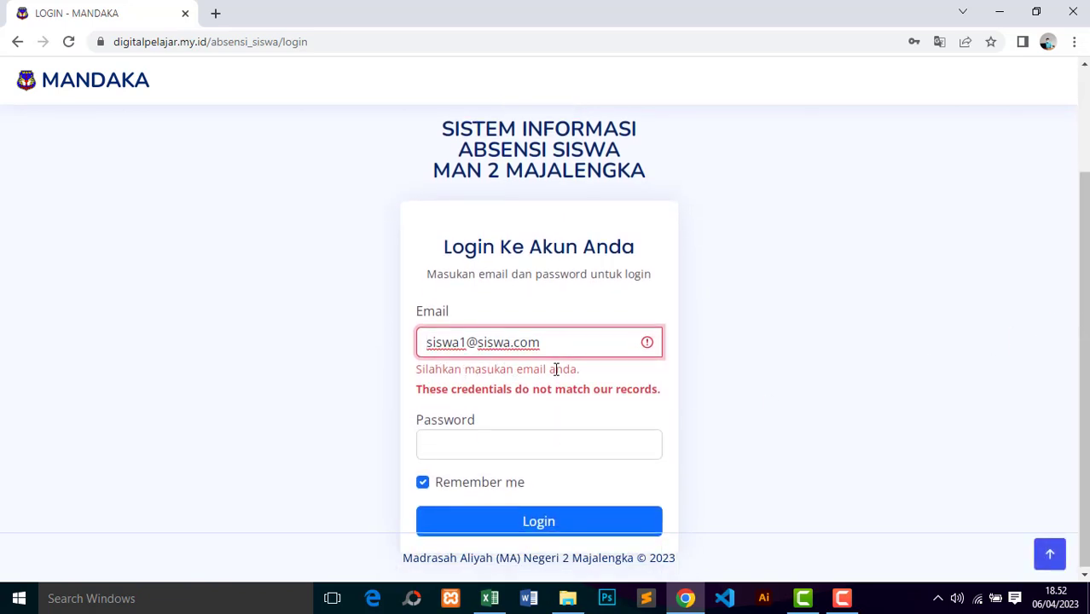
pyautogui.click(495, 451)
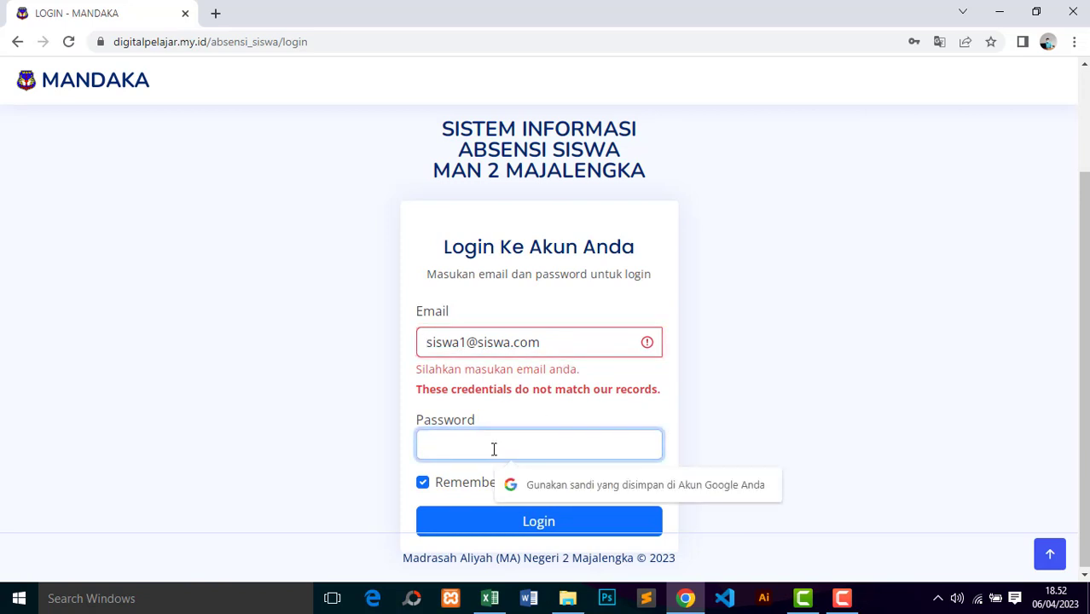
pyautogui.write('p')
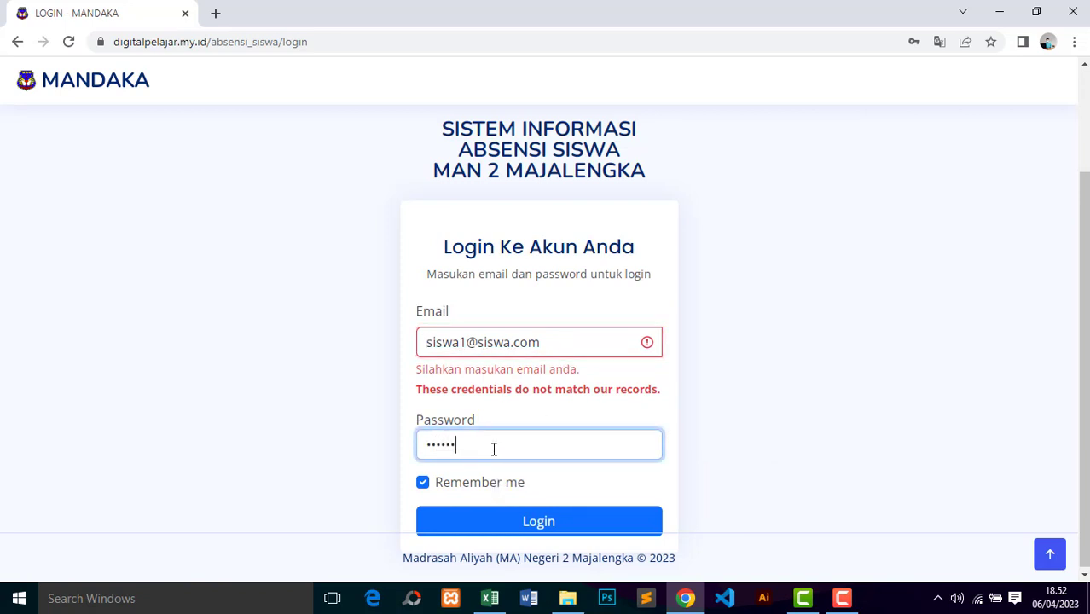
pyautogui.write('assword12')
pyautogui.click(552, 527)
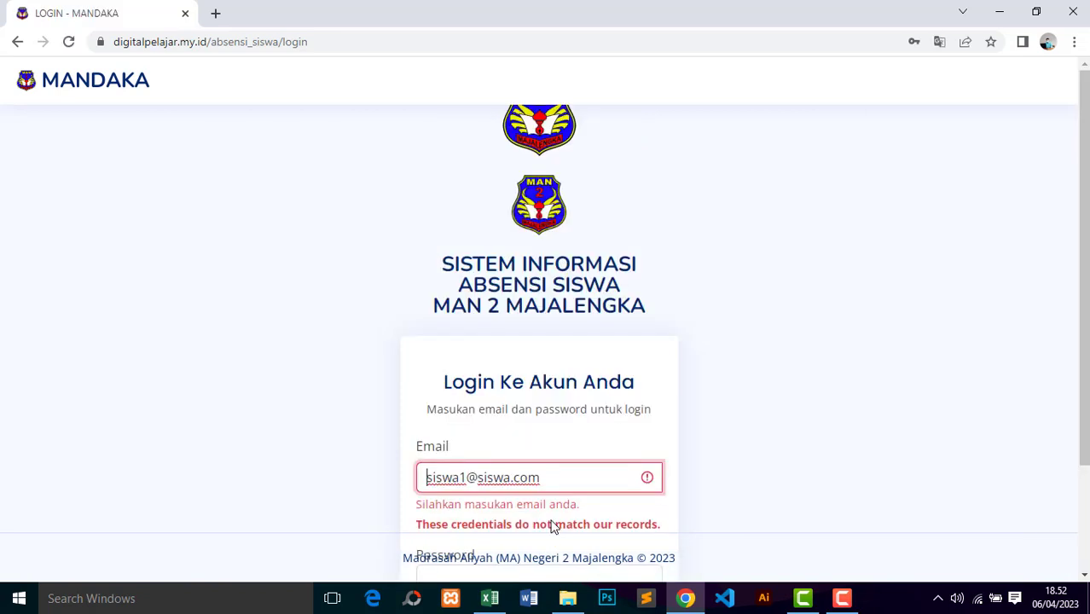
# Step: Replace the e-mail with the autofilled admin account, enter its password, and log in
pyautogui.scroll(-2, 1051, 292)
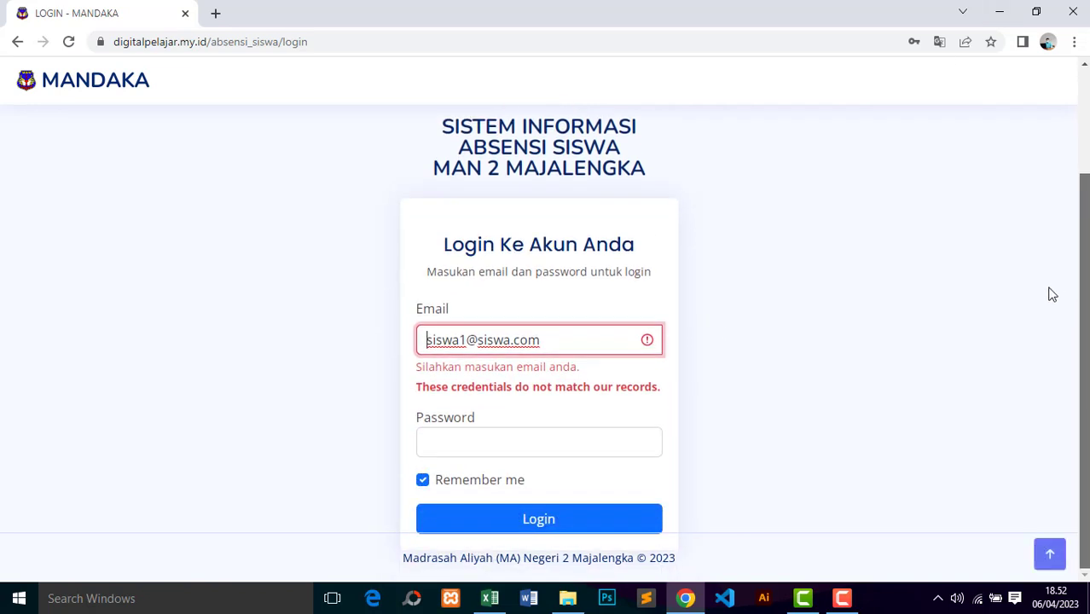
pyautogui.moveTo(550, 339); pyautogui.dragTo(409, 349)
pyautogui.hotkey('ctrl', 'a')
pyautogui.write('ad')
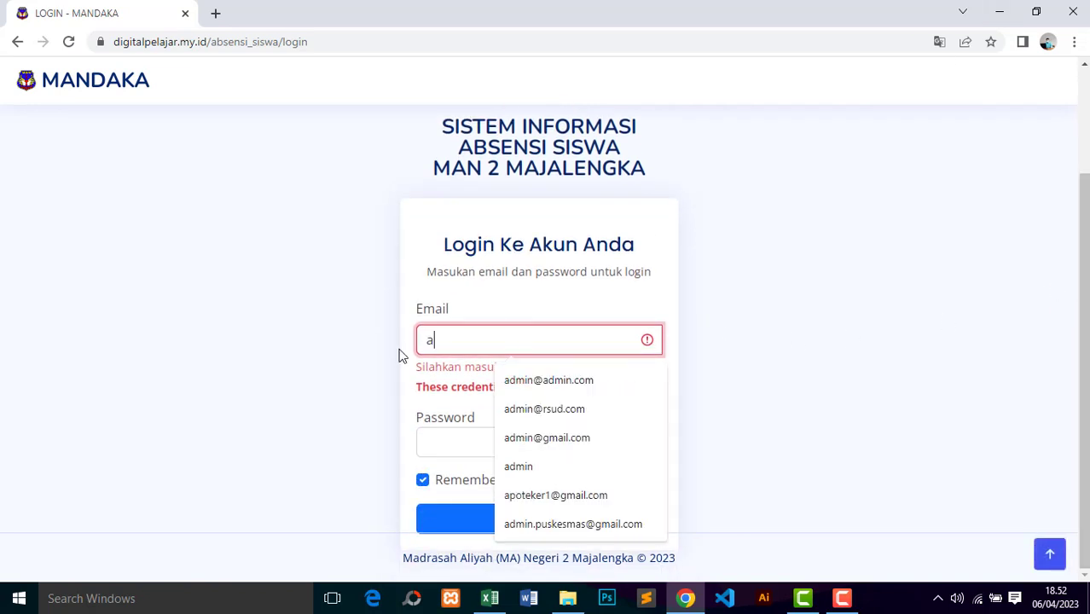
pyautogui.click(546, 382)
pyautogui.click(467, 445)
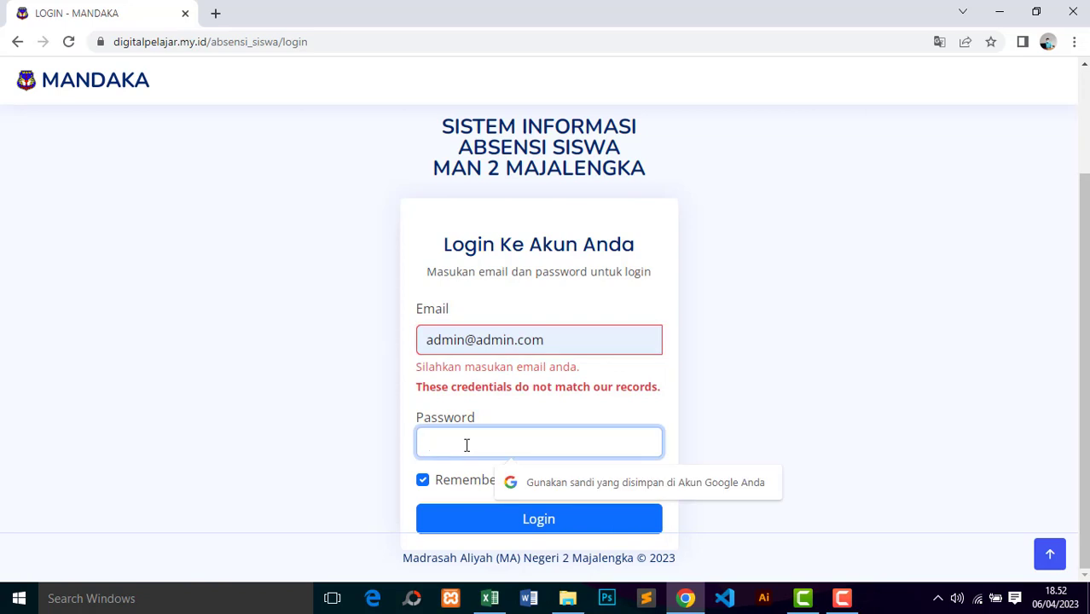
pyautogui.write('pass')
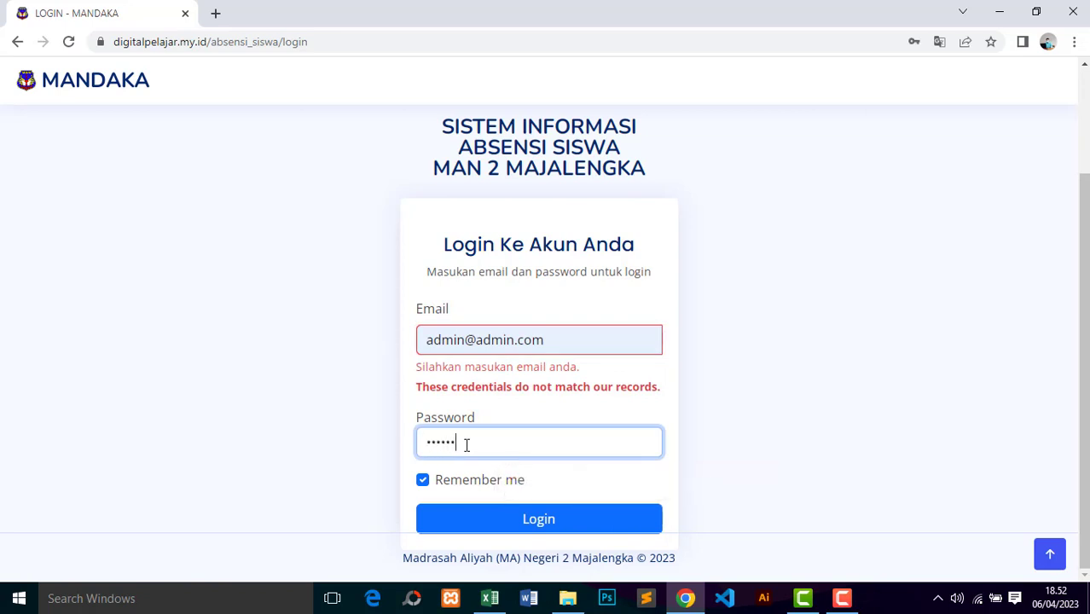
pyautogui.write('word123')
pyautogui.click(493, 512)
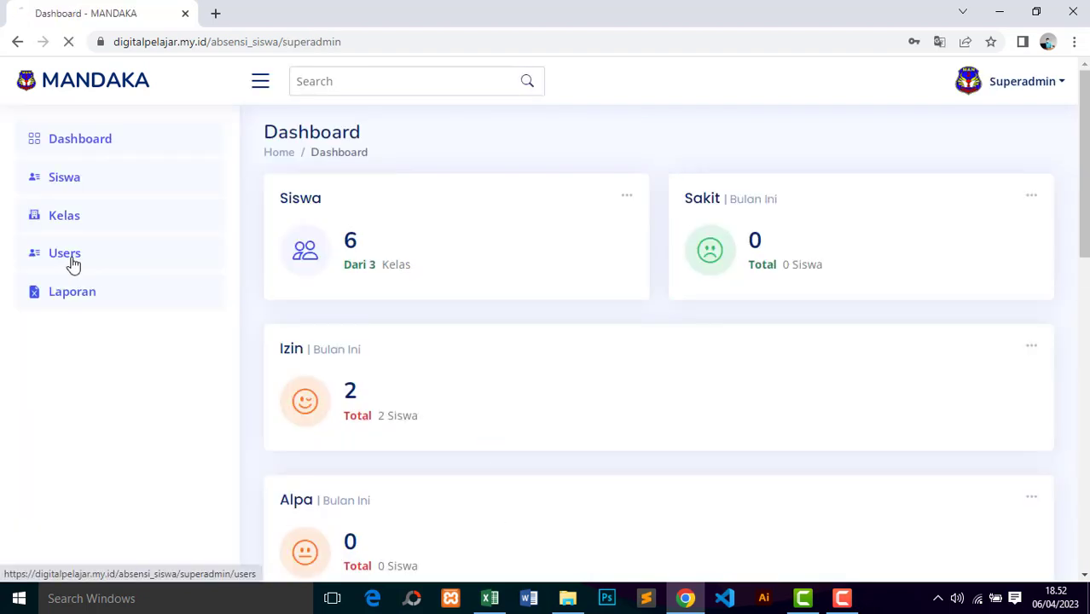
# Step: Delete the stray extra 'i' from the seventh user's email domain and save the edit
pyautogui.click(68, 253)
pyautogui.scroll(-3, 990, 477)
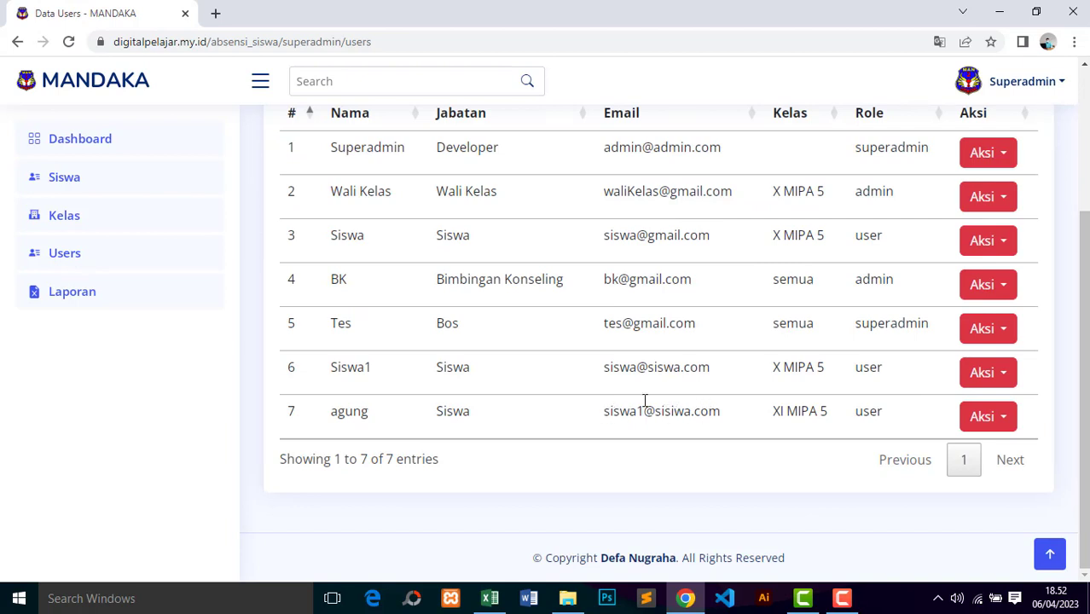
pyautogui.click(985, 420)
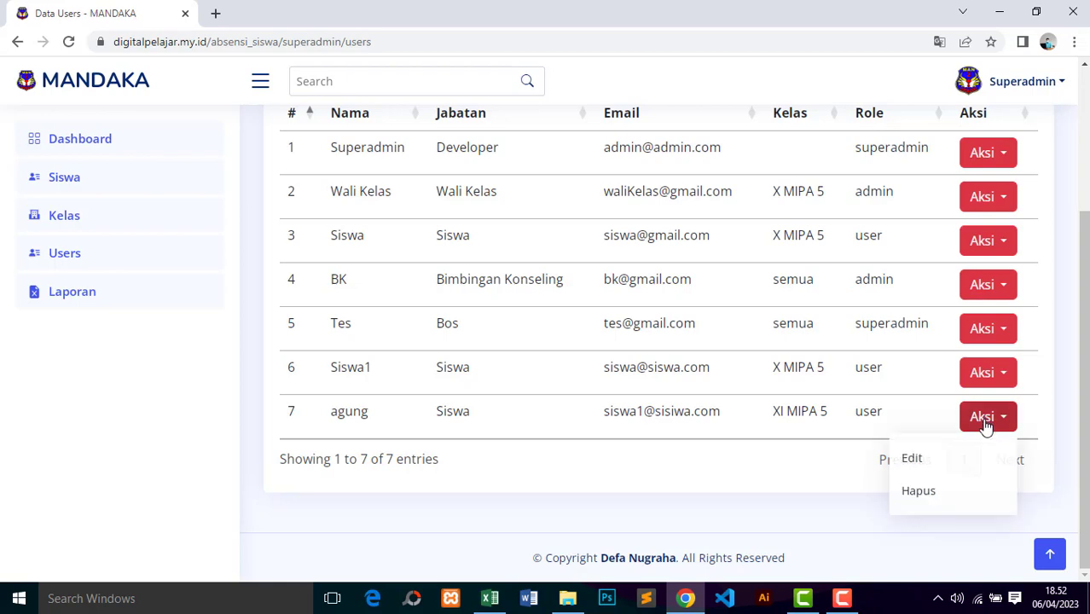
pyautogui.click(931, 464)
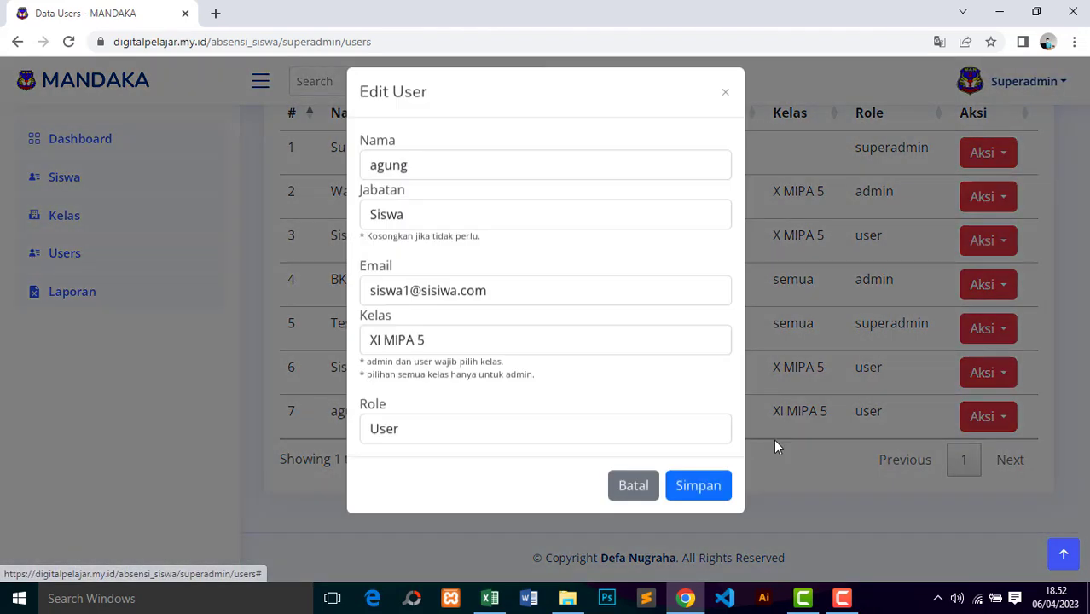
pyautogui.click(443, 303)
pyautogui.press('BackSpace')
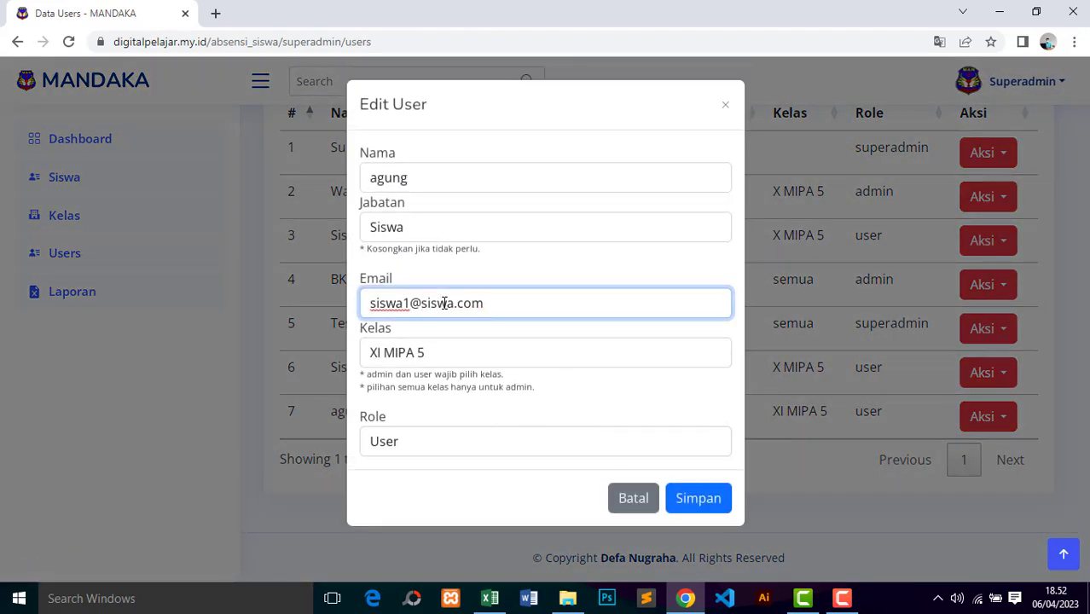
pyautogui.click(698, 498)
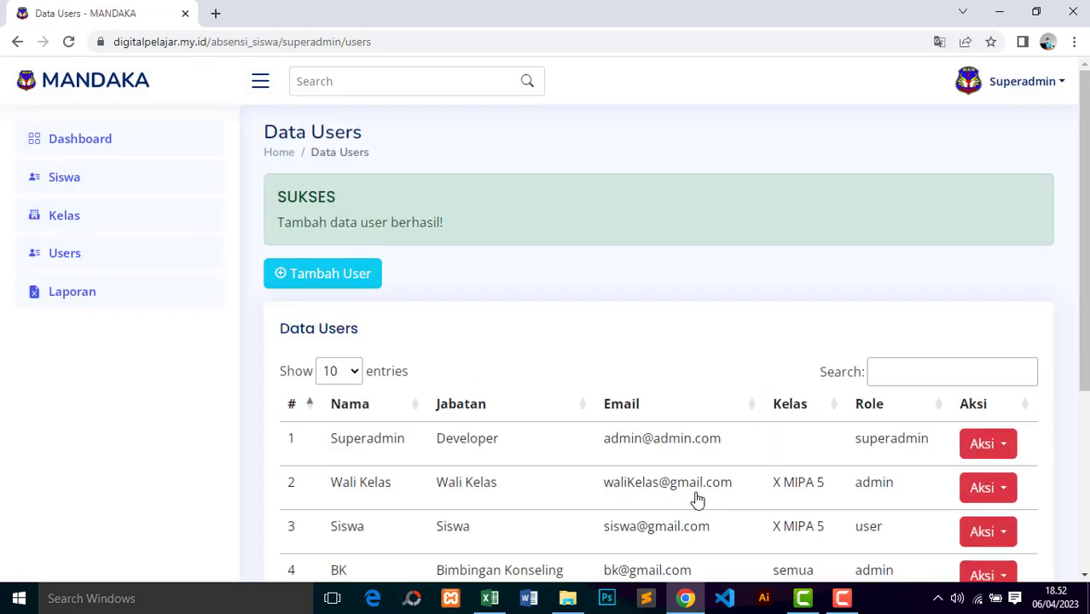
# Step: Select and copy the seventh user's corrected email address from the Data Users list
pyautogui.scroll(-4, 1083, 270)
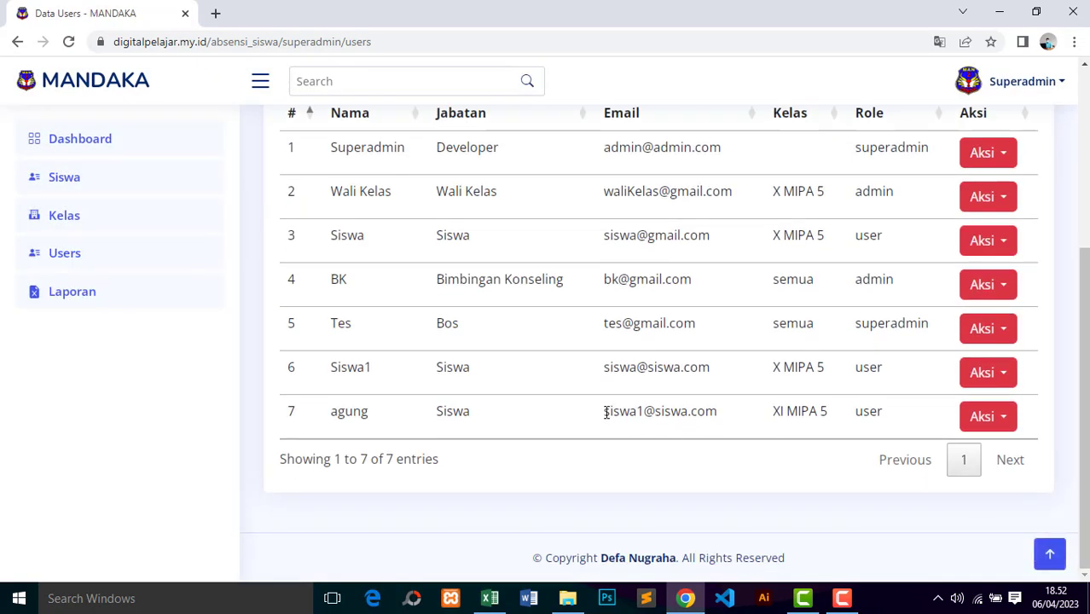
pyautogui.moveTo(606, 413); pyautogui.dragTo(719, 418)
pyautogui.hotkey('ctrl', 'c')
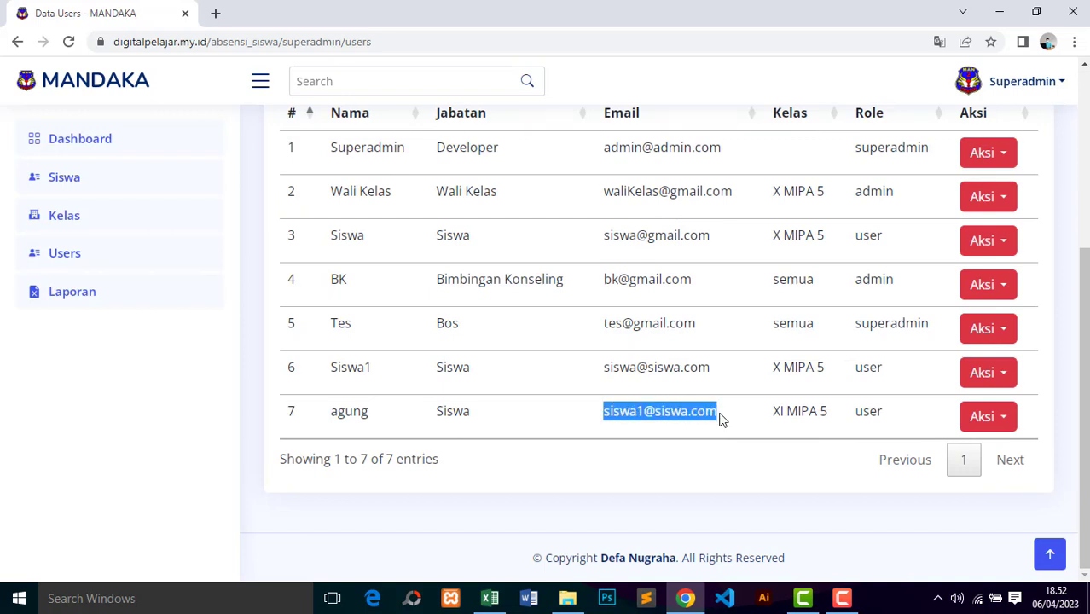
pyautogui.click(1022, 83)
# Step: Sign out of superadmin and log in with the pasted student email, the account password, and Remember me
pyautogui.click(925, 283)
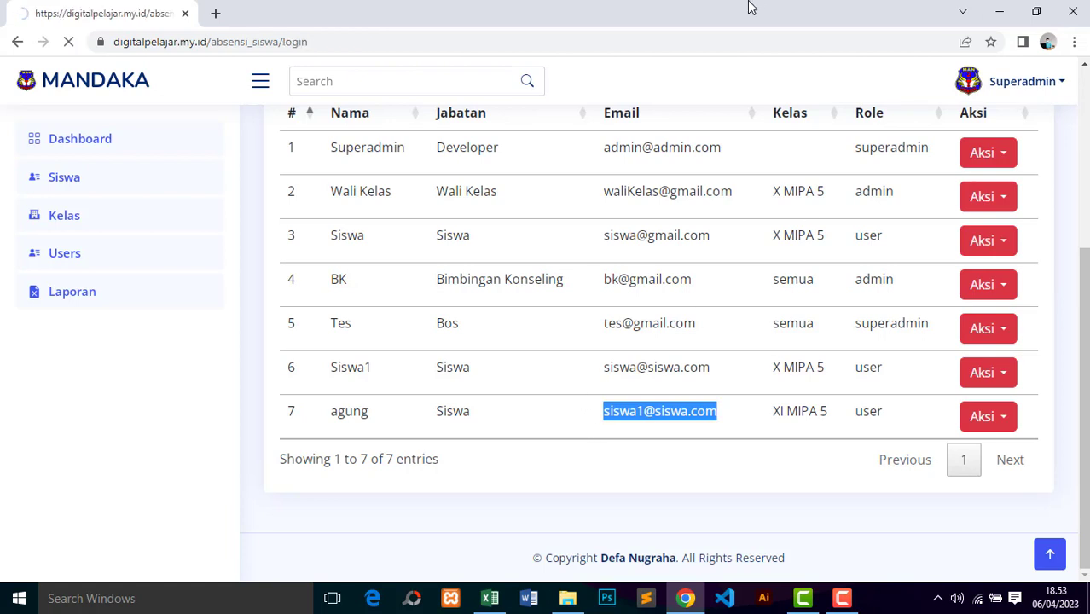
pyautogui.moveTo(1085, 189); pyautogui.dragTo(1071, 307)
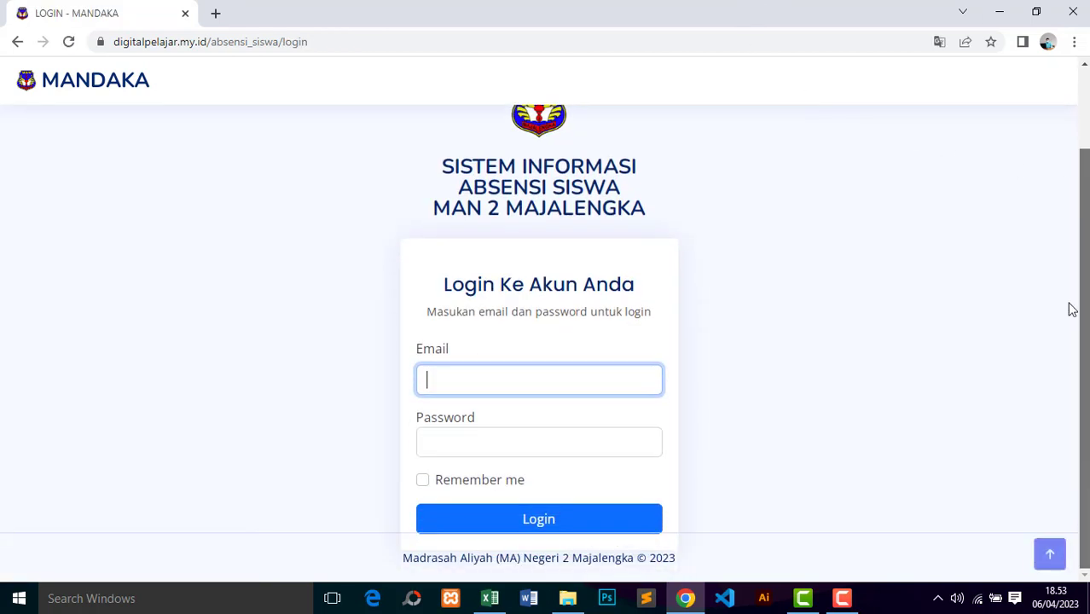
pyautogui.hotkey('ctrl', 'v')
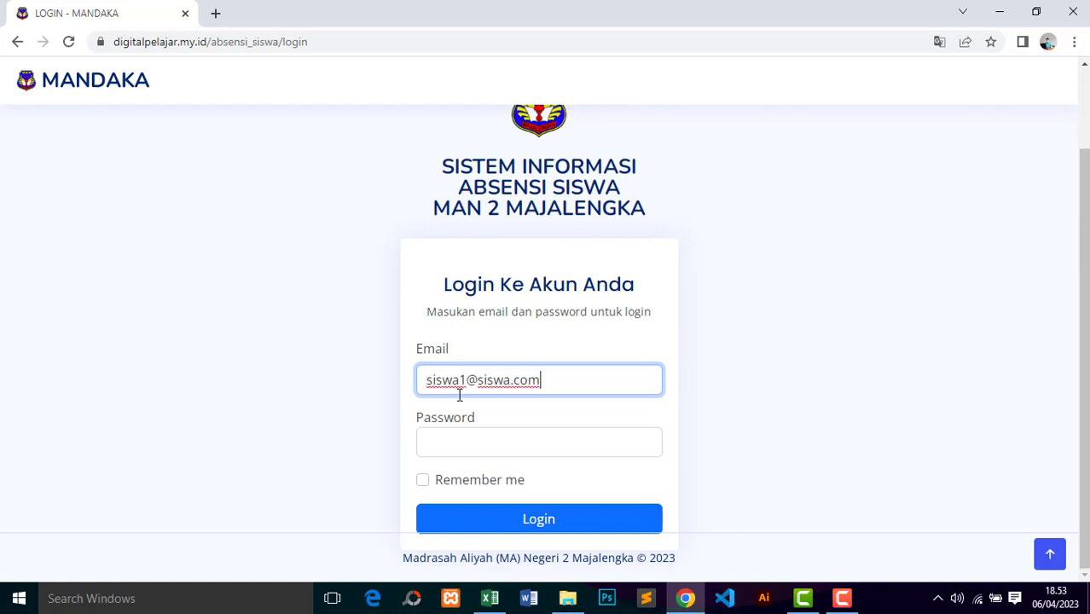
pyautogui.click(467, 435)
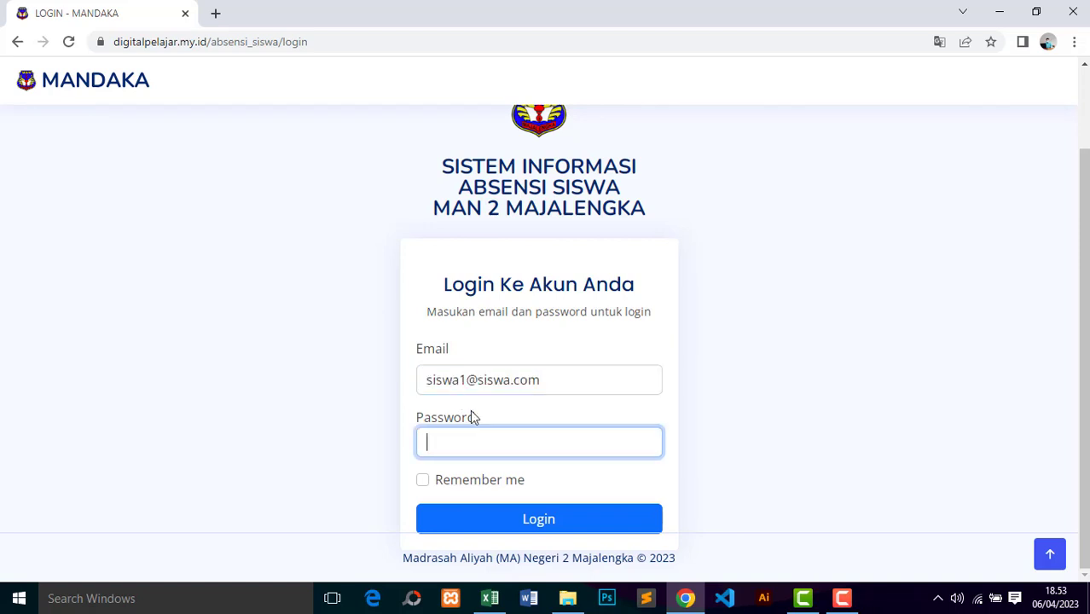
pyautogui.write('123456123456')
pyautogui.click(475, 483)
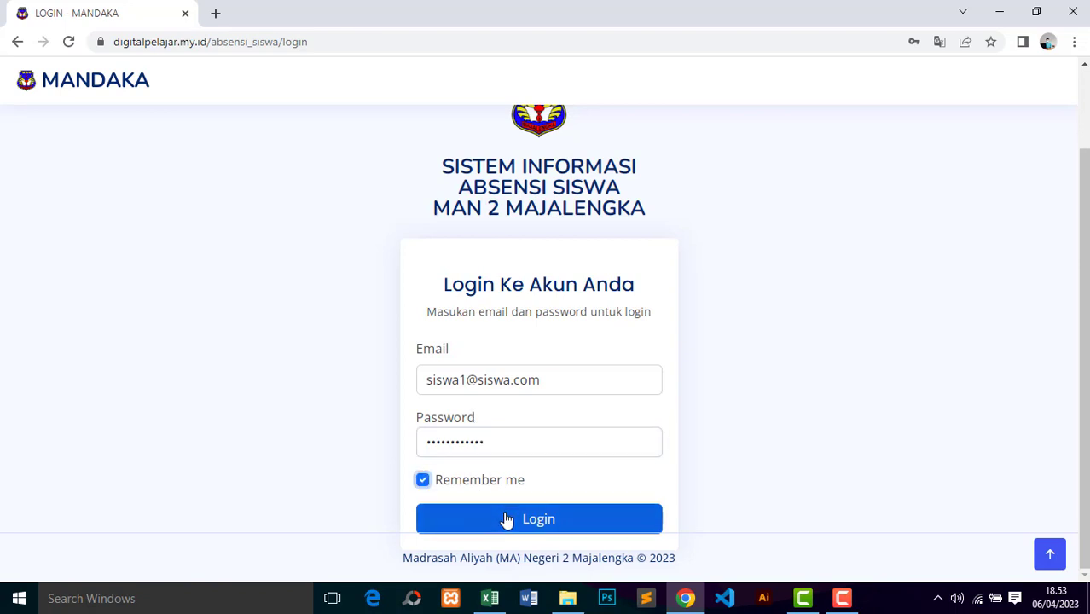
pyautogui.click(506, 520)
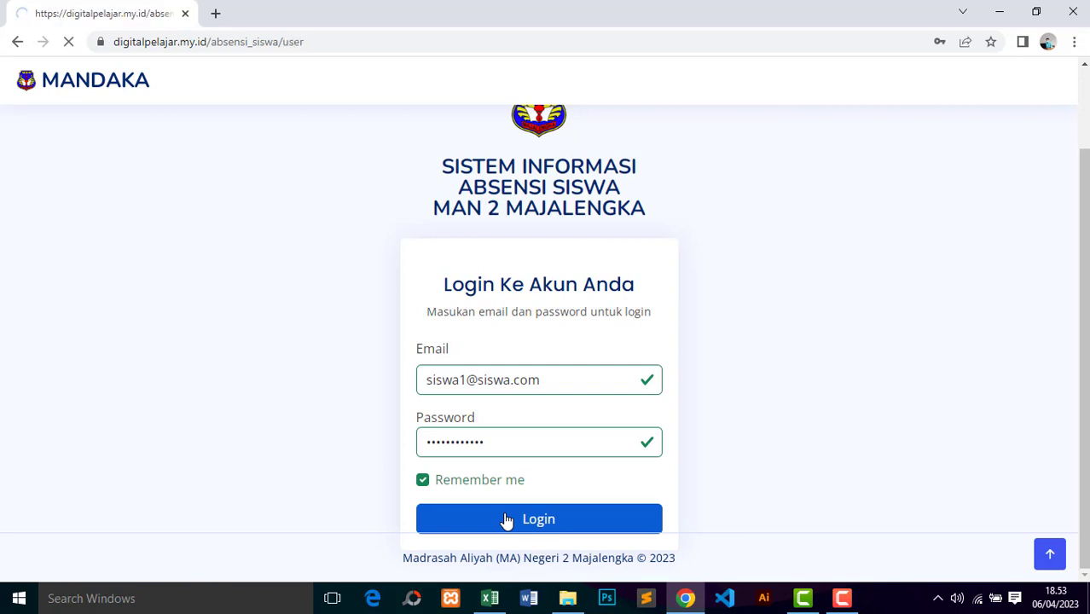
pyautogui.moveTo(1086, 85)
pyautogui.mouseDown()
pyautogui.moveTo(1086, 161)
pyautogui.moveTo(1087, 86)
pyautogui.mouseUp()
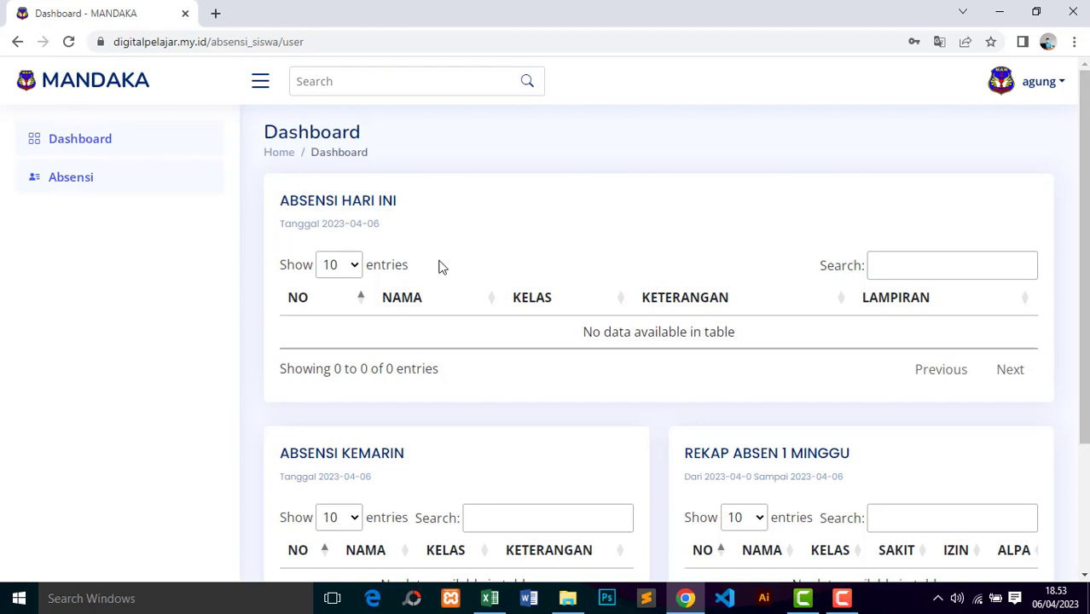
# Step: Look over the student Dashboard, then go to Absensi for XI MIPA 5 on 2023-04-06
pyautogui.scroll(-2, 1085, 342)
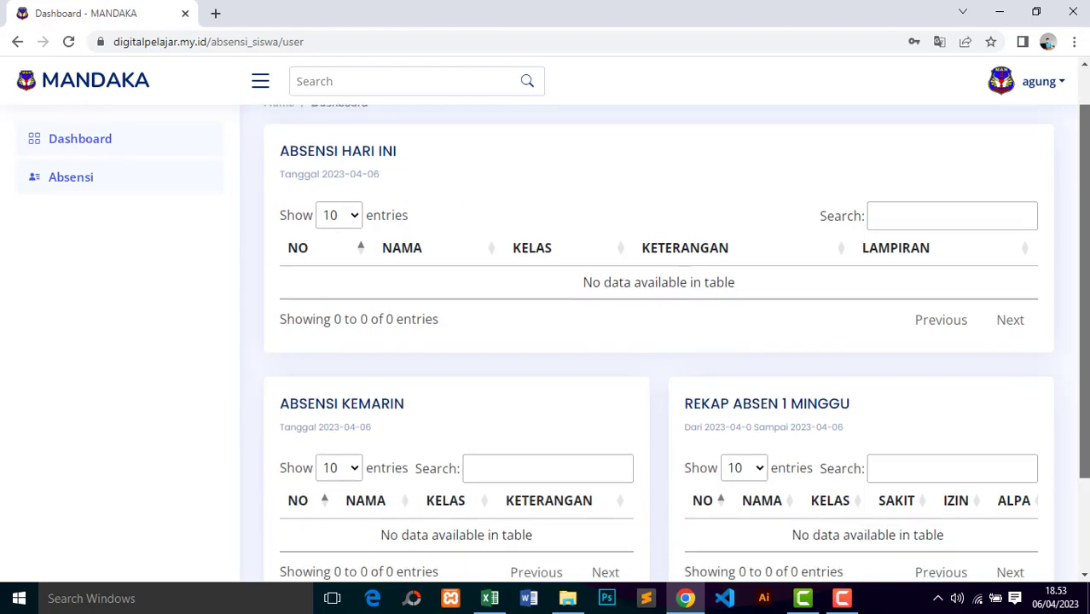
pyautogui.scroll(3, 191, 294)
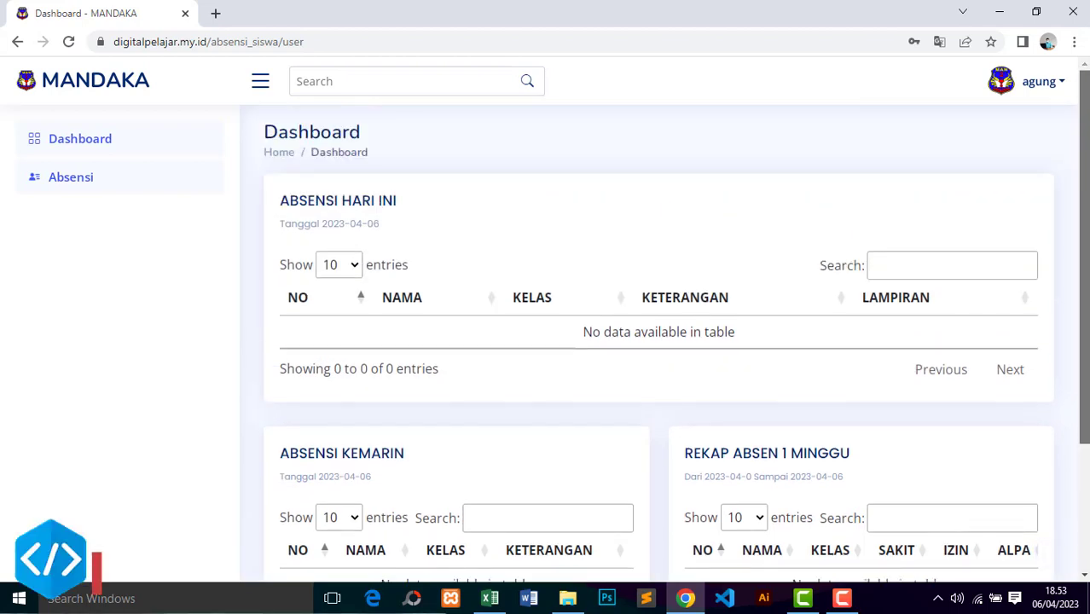
pyautogui.scroll(-1, 191, 294)
pyautogui.scroll(1, 191, 294)
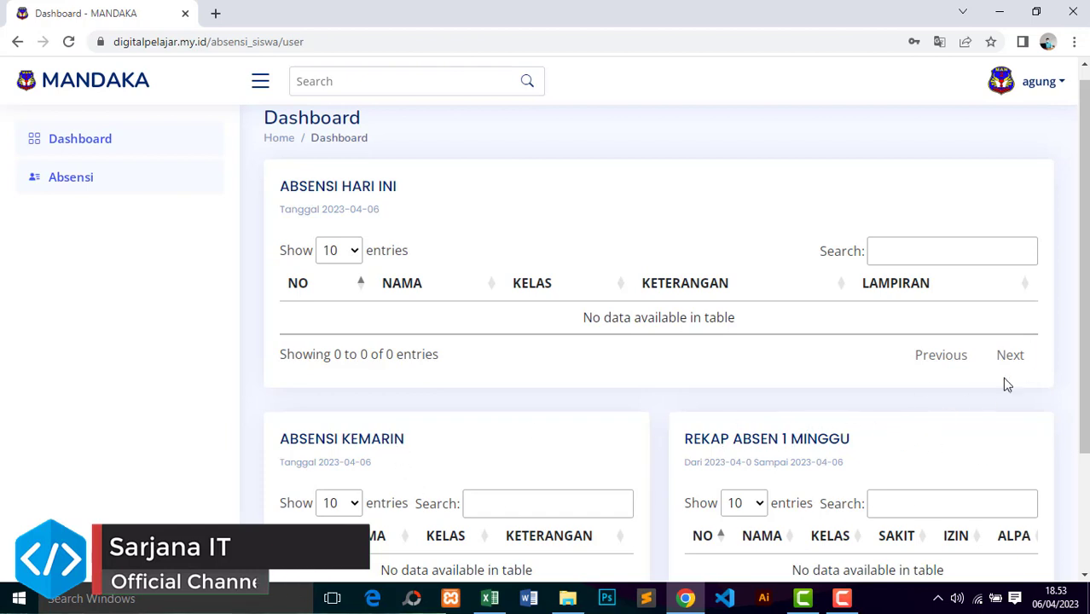
pyautogui.scroll(-1, 1076, 149)
pyautogui.scroll(2, 1077, 150)
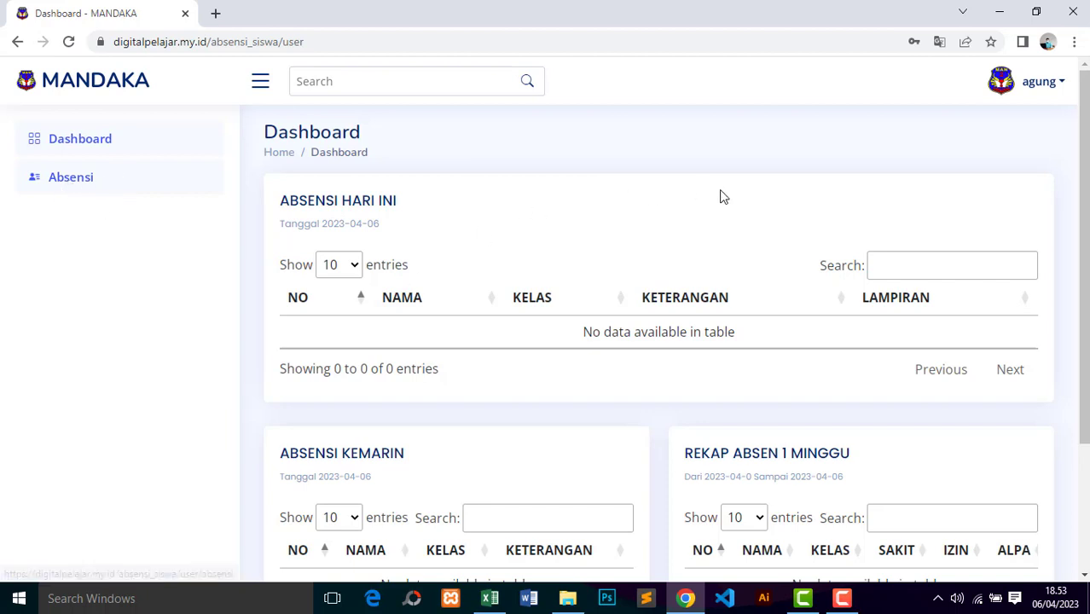
pyautogui.click(66, 182)
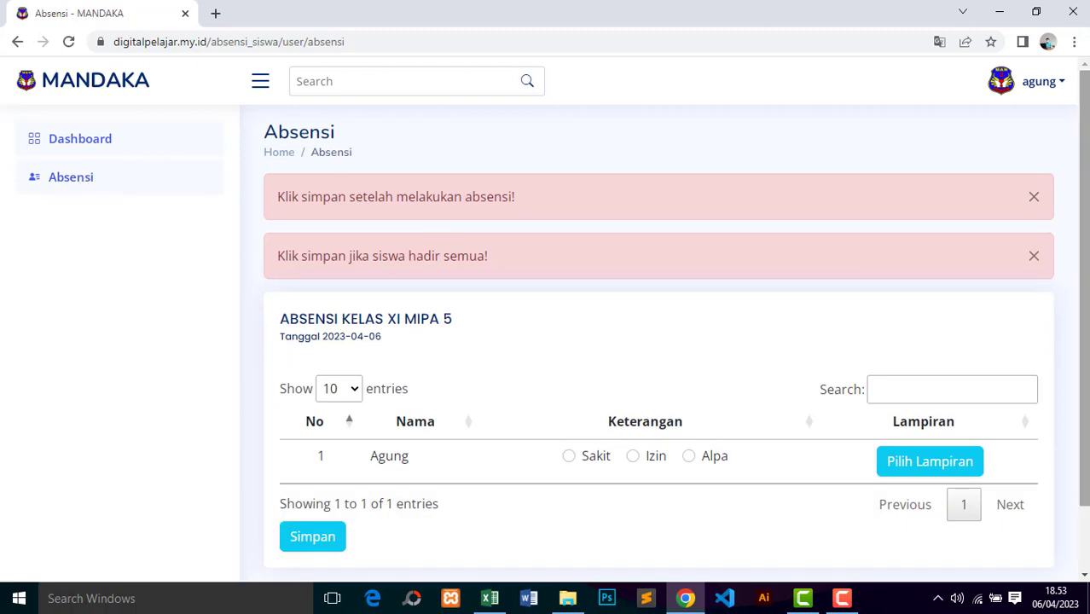
pyautogui.scroll(-1, 1085, 256)
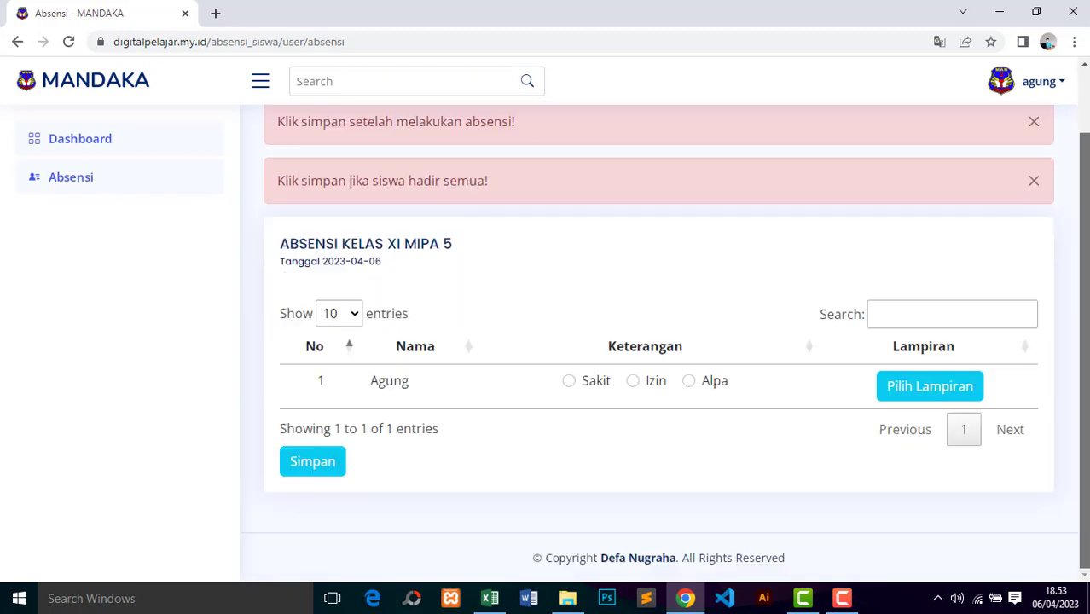
pyautogui.scroll(1, 1087, 169)
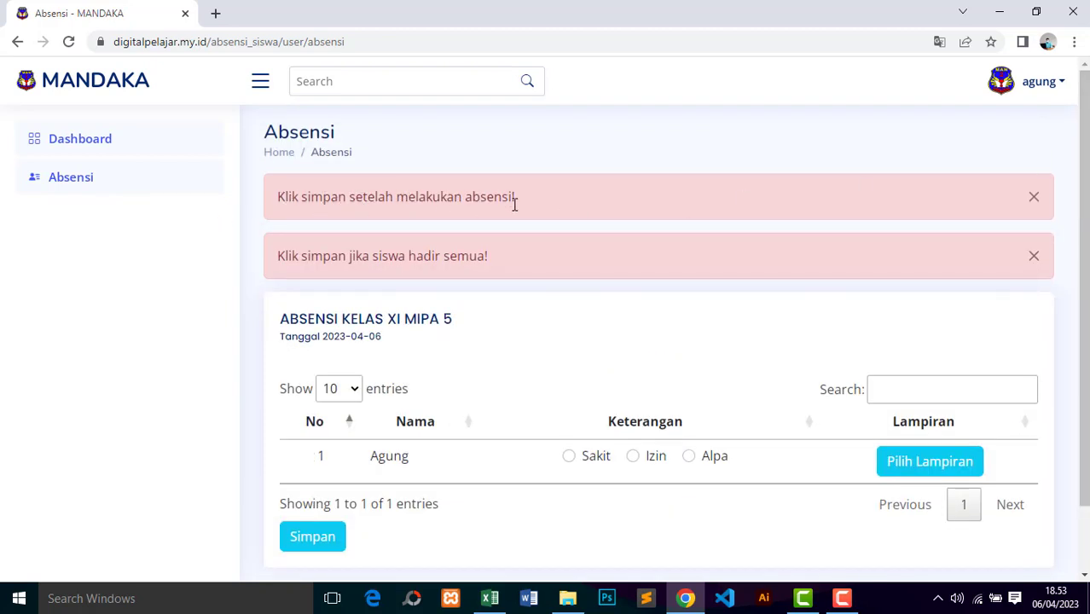
pyautogui.click(322, 544)
pyautogui.scroll(-1, 1077, 298)
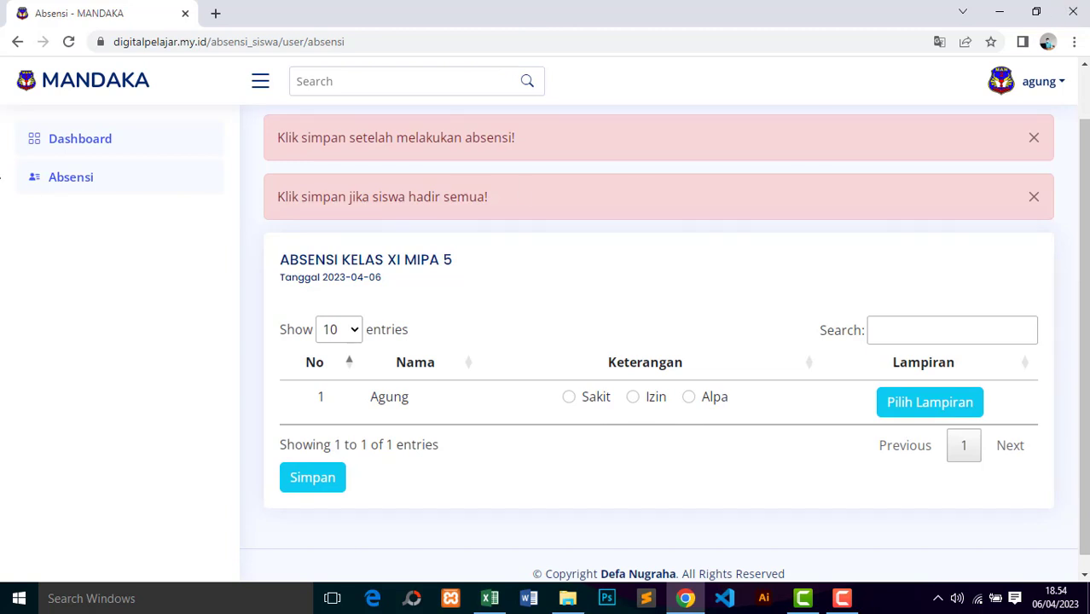
pyautogui.click(930, 406)
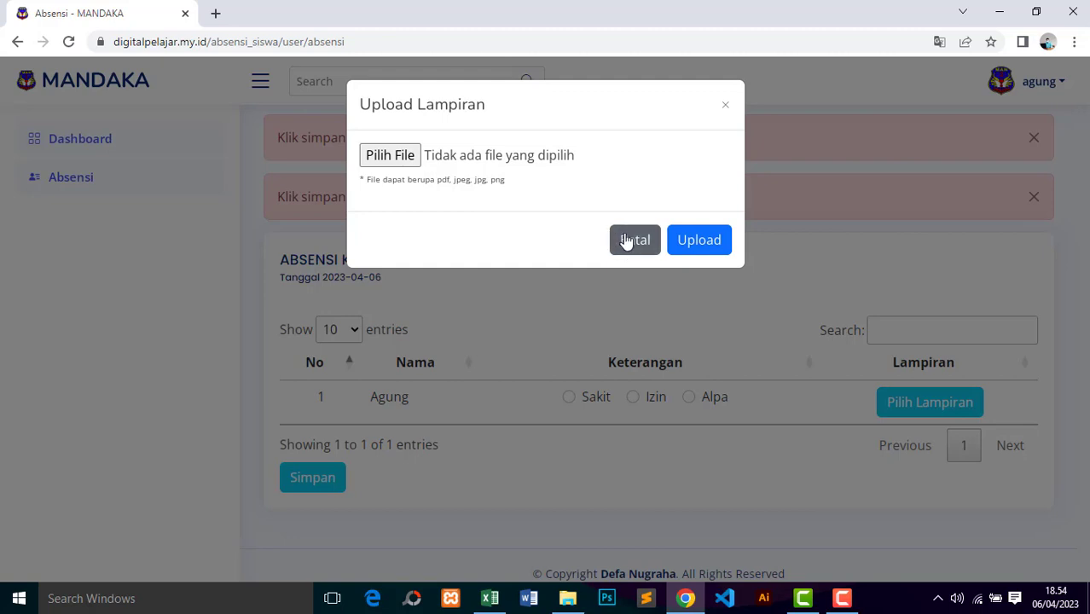
pyautogui.click(628, 239)
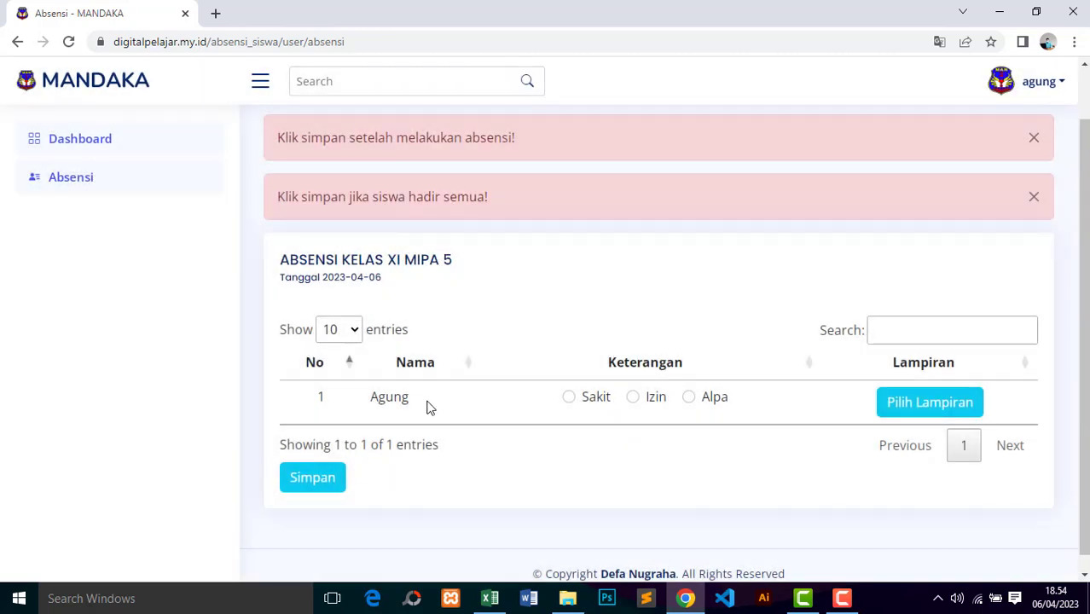
# Step: Save the XI MIPA 5 attendance and highlight the SUKSES confirmation message
pyautogui.click(312, 483)
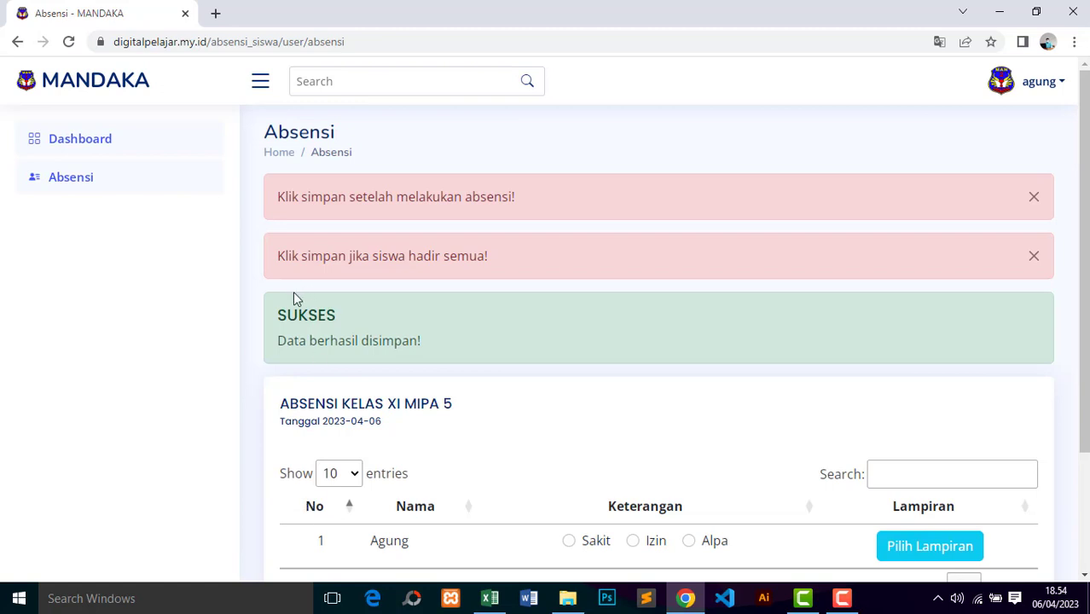
pyautogui.moveTo(281, 317); pyautogui.dragTo(340, 322)
pyautogui.moveTo(285, 343); pyautogui.dragTo(432, 351)
pyautogui.click(541, 399)
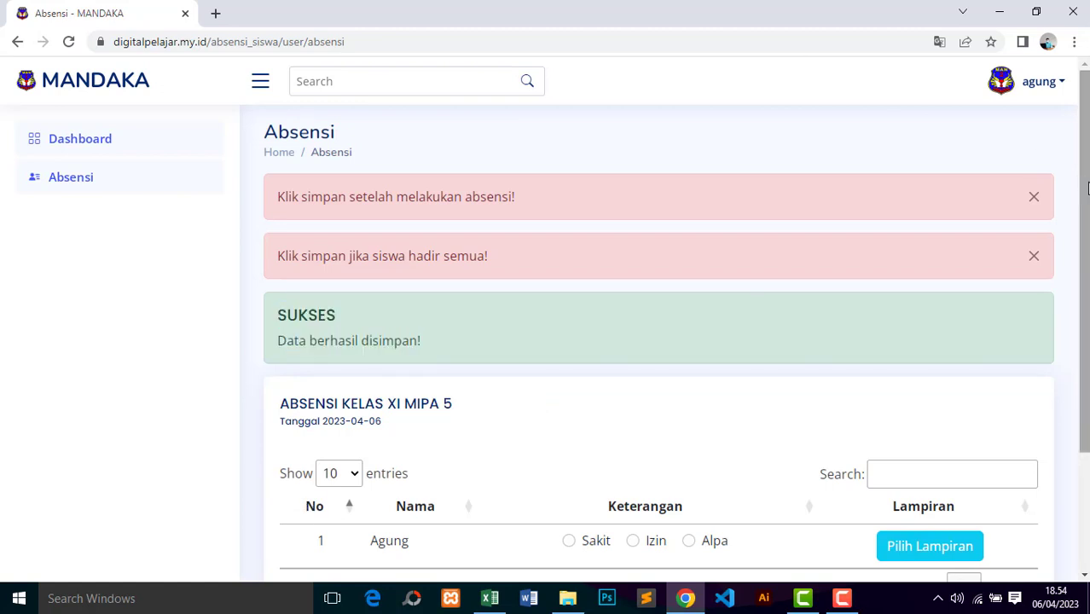
# Step: Return to the student Dashboard, whose ABSENSI HARI INI table shows no data
pyautogui.scroll(-2, 1089, 188)
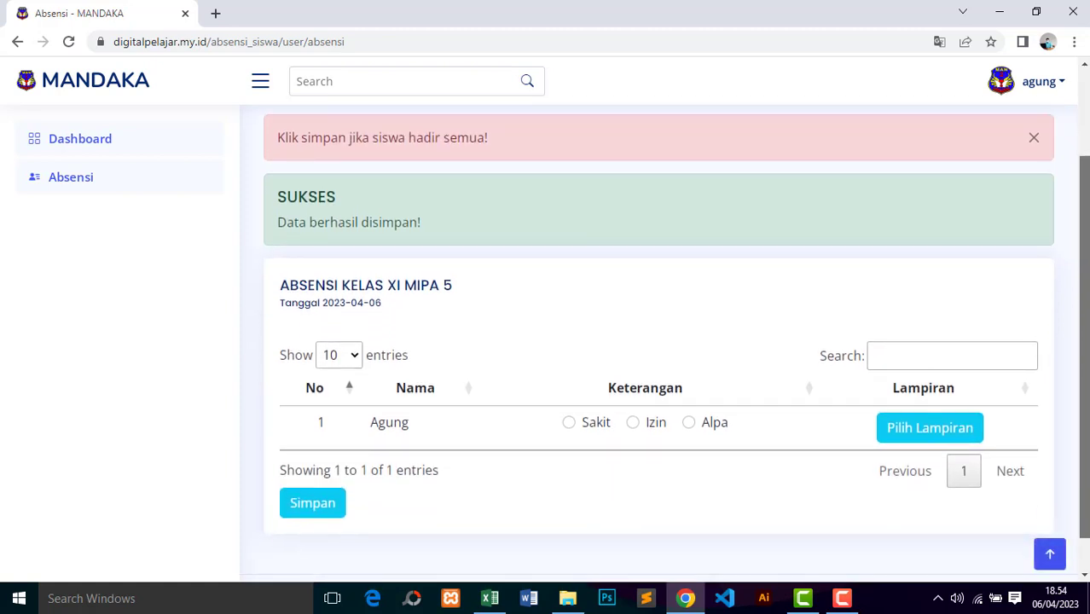
pyautogui.scroll(2, 334, 217)
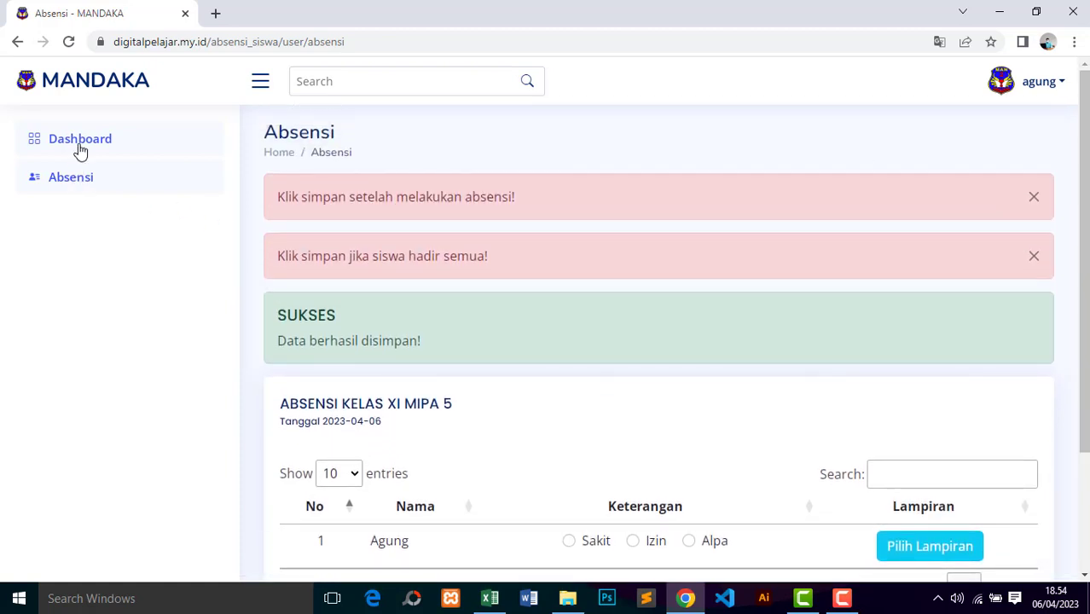
pyautogui.click(78, 183)
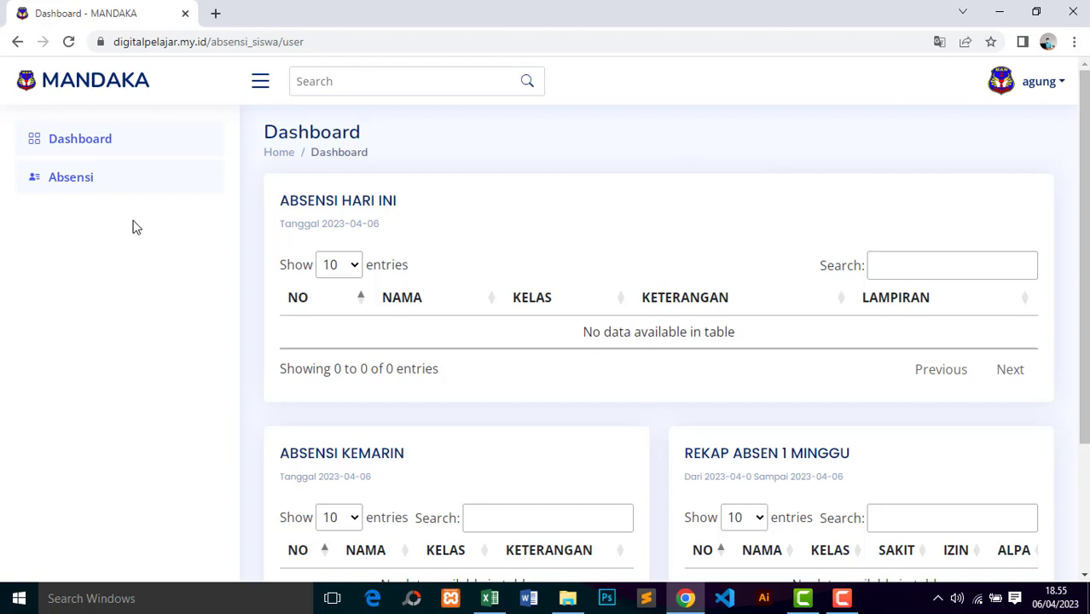
pyautogui.click(1049, 80)
# Step: Sign out of the student account and log in as admin with the saved email, the password, and Remember me
pyautogui.click(945, 283)
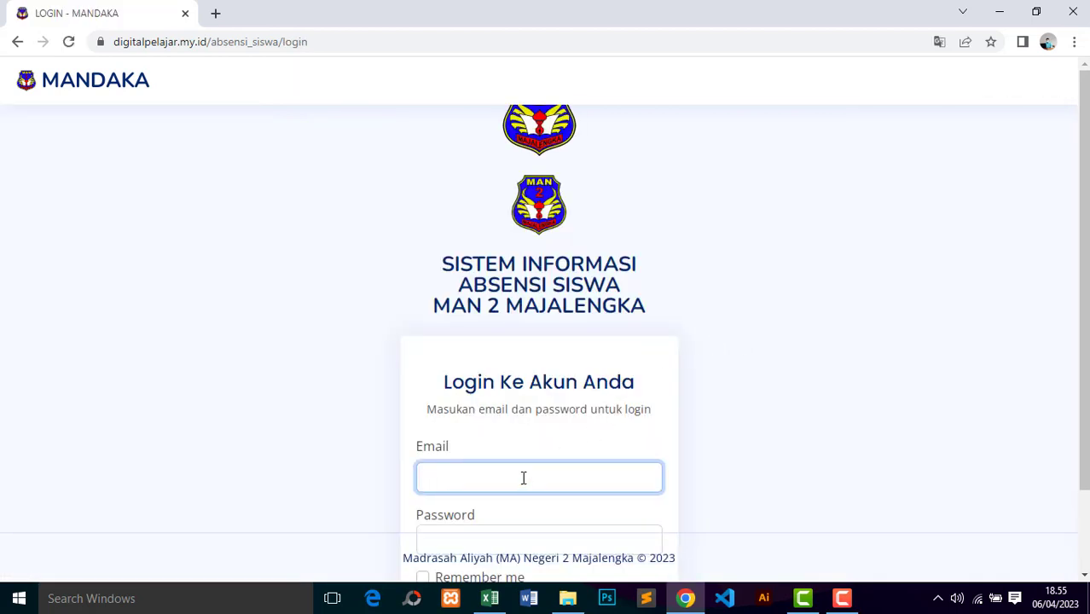
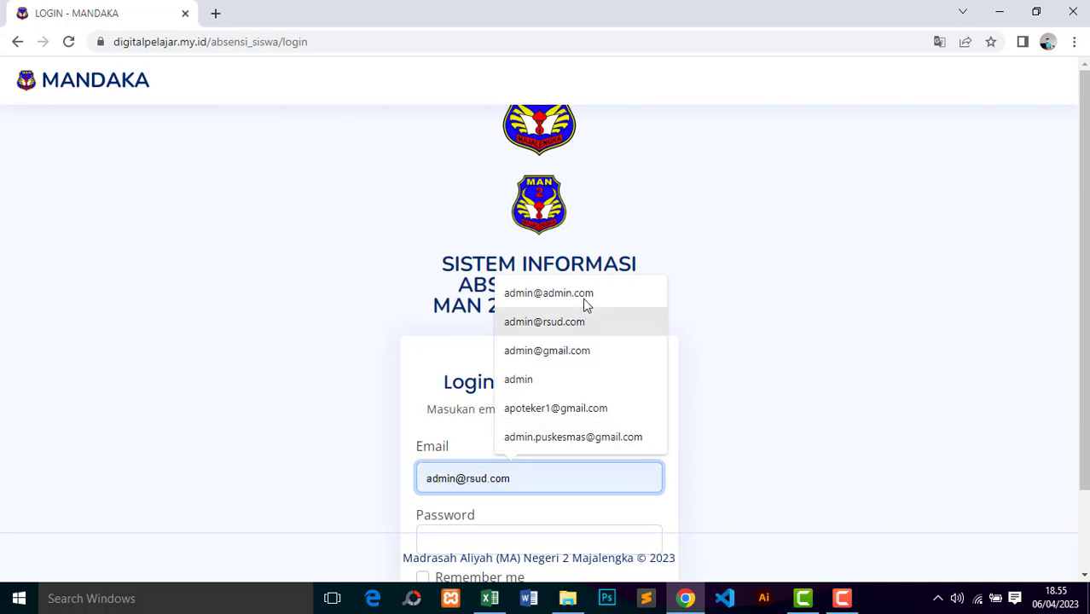
pyautogui.click(585, 298)
pyautogui.scroll(-1, 538, 464)
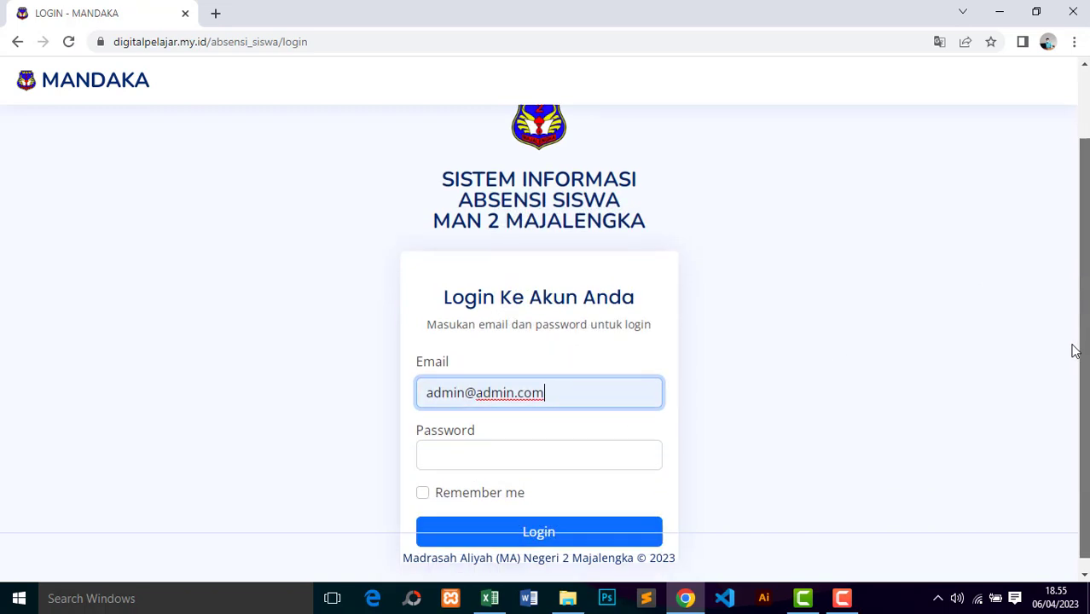
pyautogui.click(539, 436)
pyautogui.write('a')
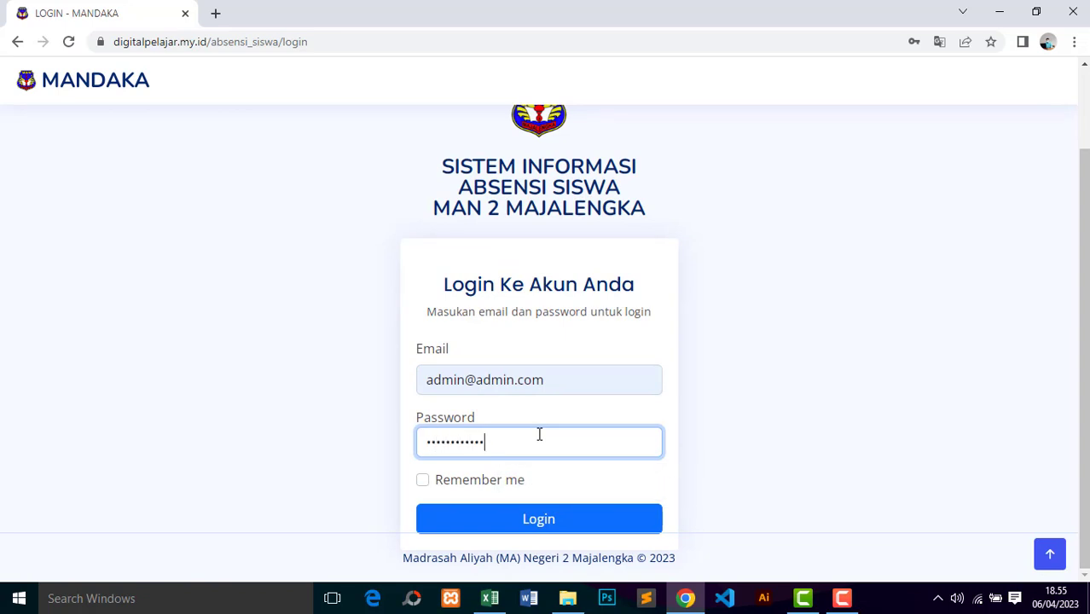
pyautogui.click(497, 480)
pyautogui.click(538, 527)
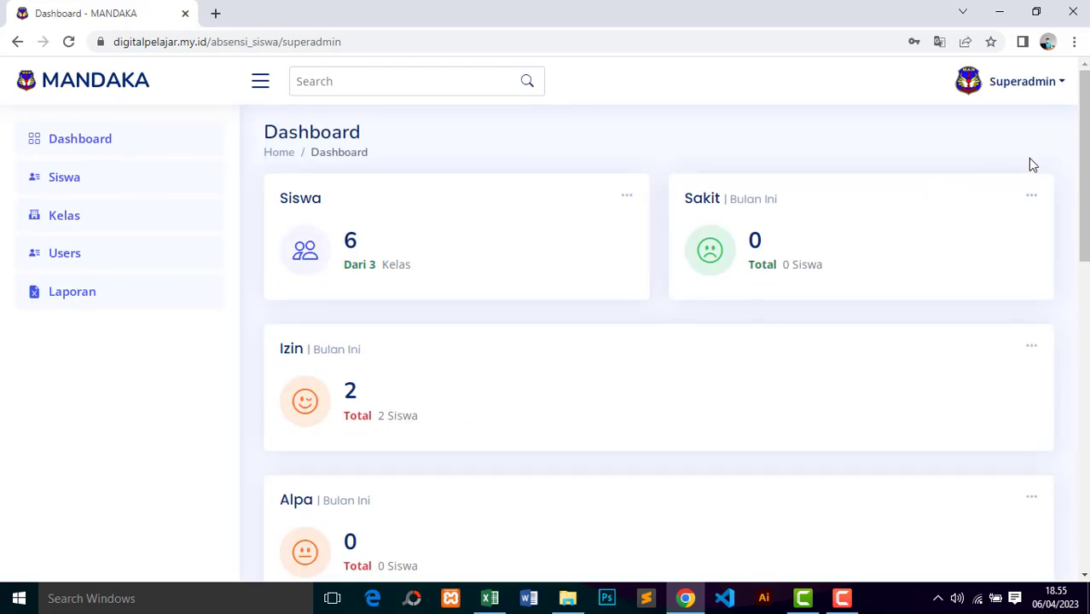
# Step: Check the Dashboard student count and browse the six students in Data Siswa
pyautogui.scroll(-3, 1082, 171)
pyautogui.scroll(3, 1081, 171)
pyautogui.doubleClick(350, 240)
pyautogui.click(63, 179)
pyautogui.scroll(-3, 63, 179)
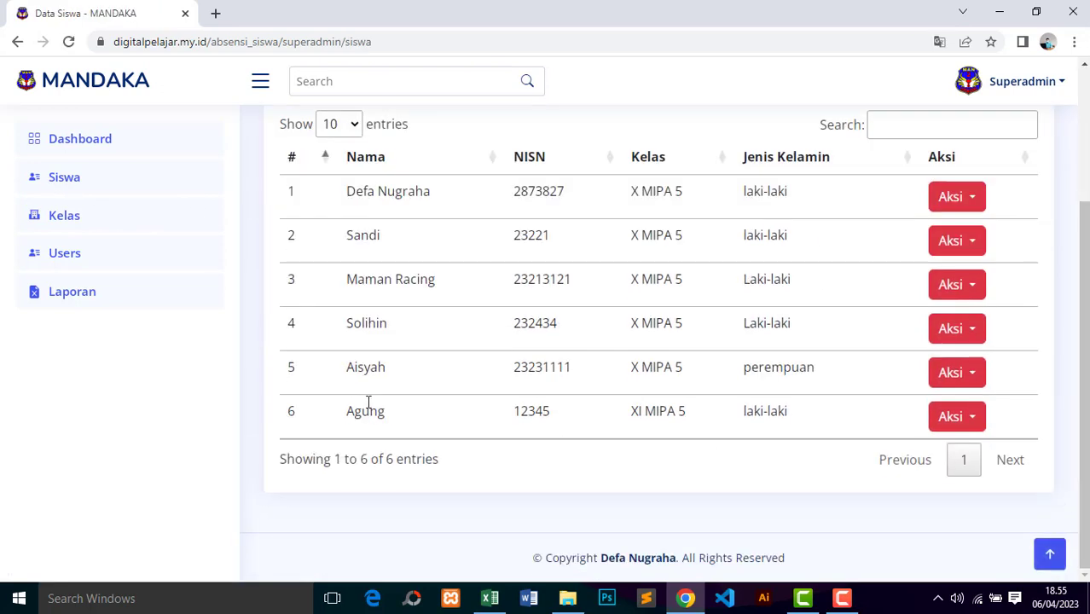
pyautogui.moveTo(339, 414); pyautogui.dragTo(385, 413)
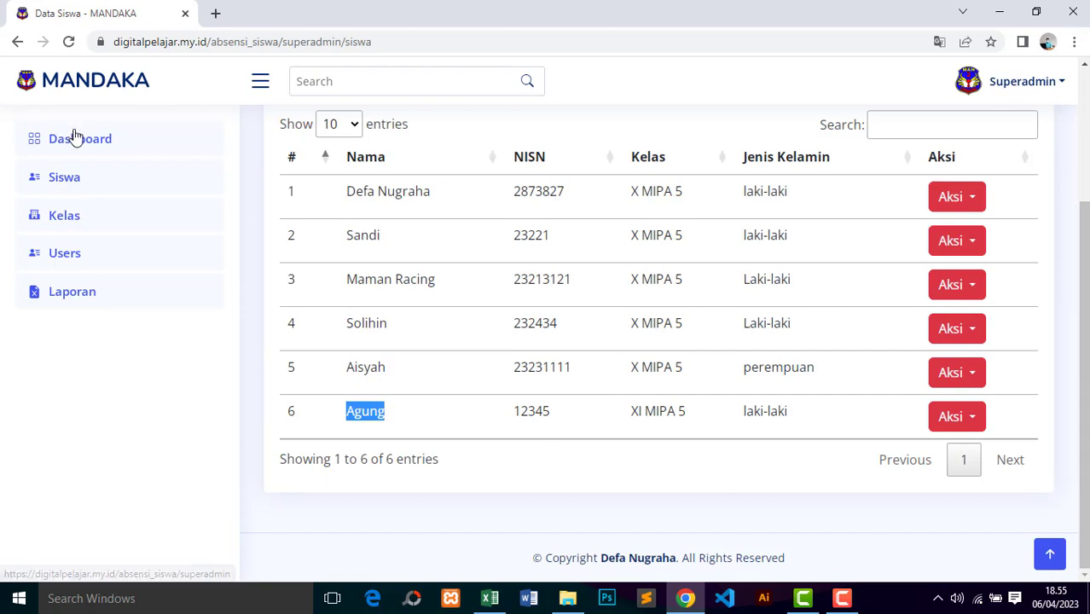
# Step: Recheck the student count on the Dashboard, then go to the Laporan report page
pyautogui.click(73, 137)
pyautogui.moveTo(344, 246); pyautogui.dragTo(445, 271)
pyautogui.scroll(-1, 1084, 171)
pyautogui.scroll(1, 1085, 170)
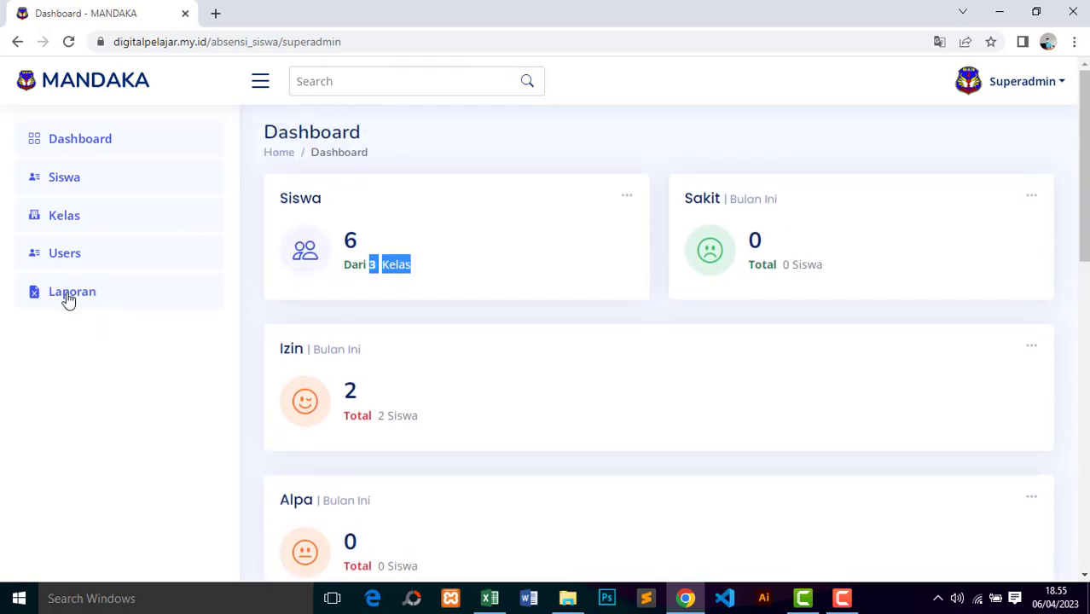
pyautogui.click(67, 295)
# Step: Filter the report to class XI MIPA 5 from 04/04/2023 to 06/04/2023
pyautogui.click(317, 229)
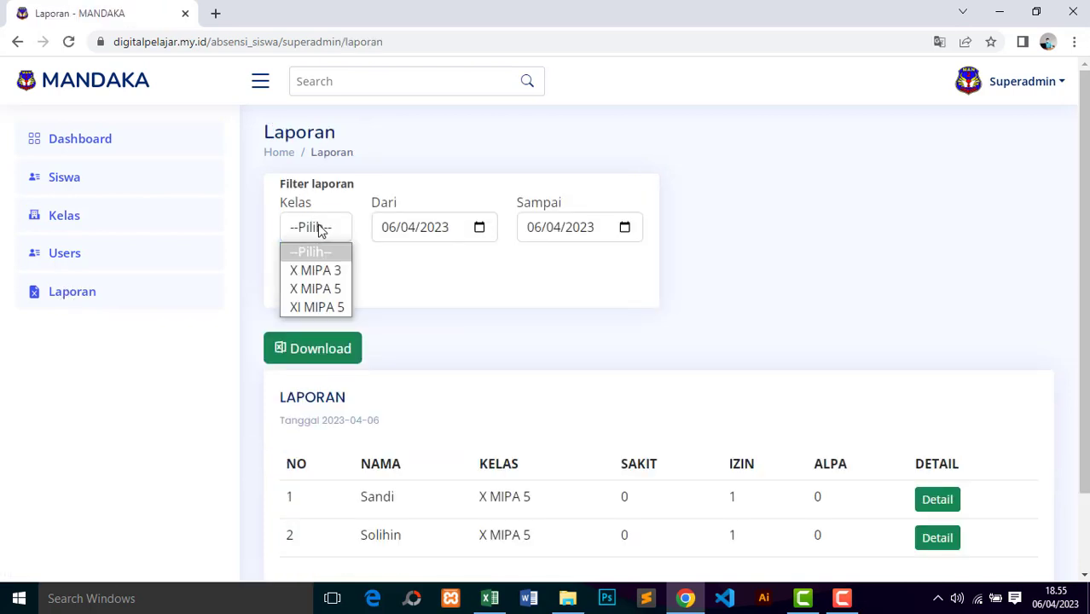
pyautogui.click(429, 291)
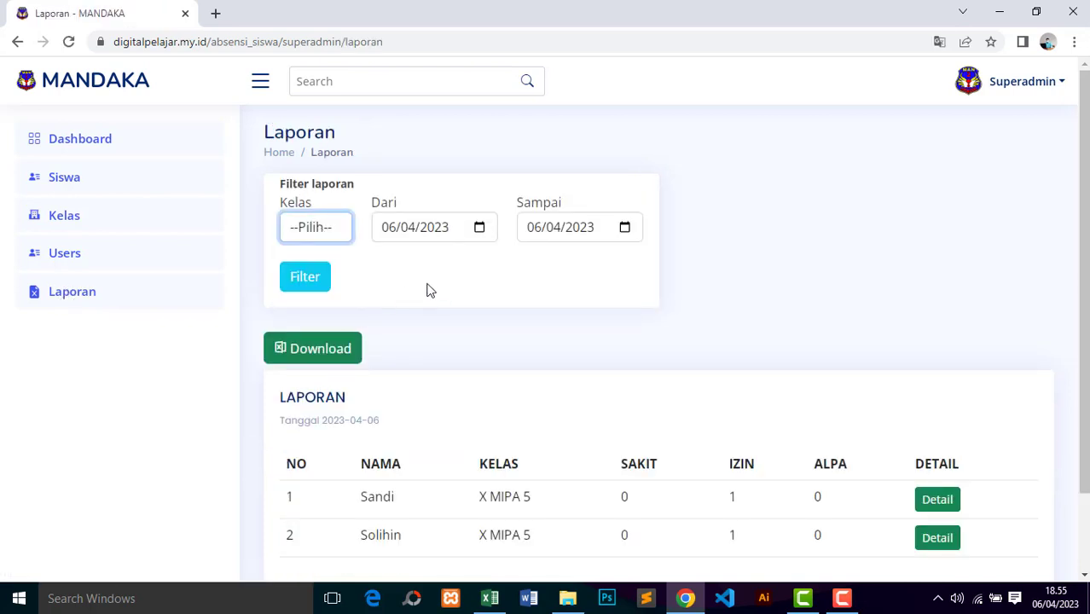
pyautogui.click(320, 232)
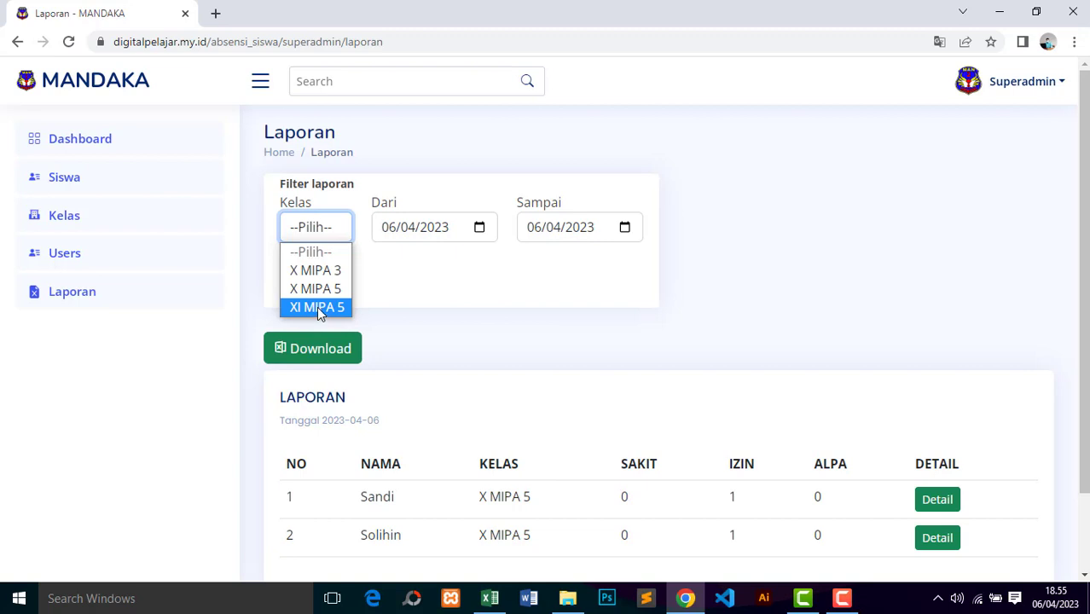
pyautogui.click(318, 309)
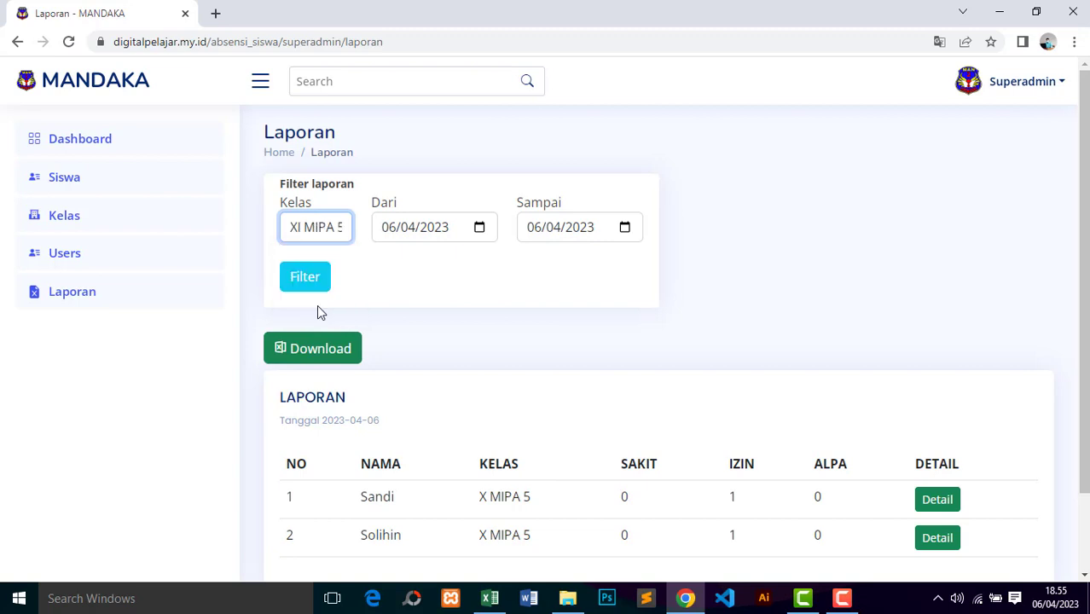
pyautogui.click(394, 231)
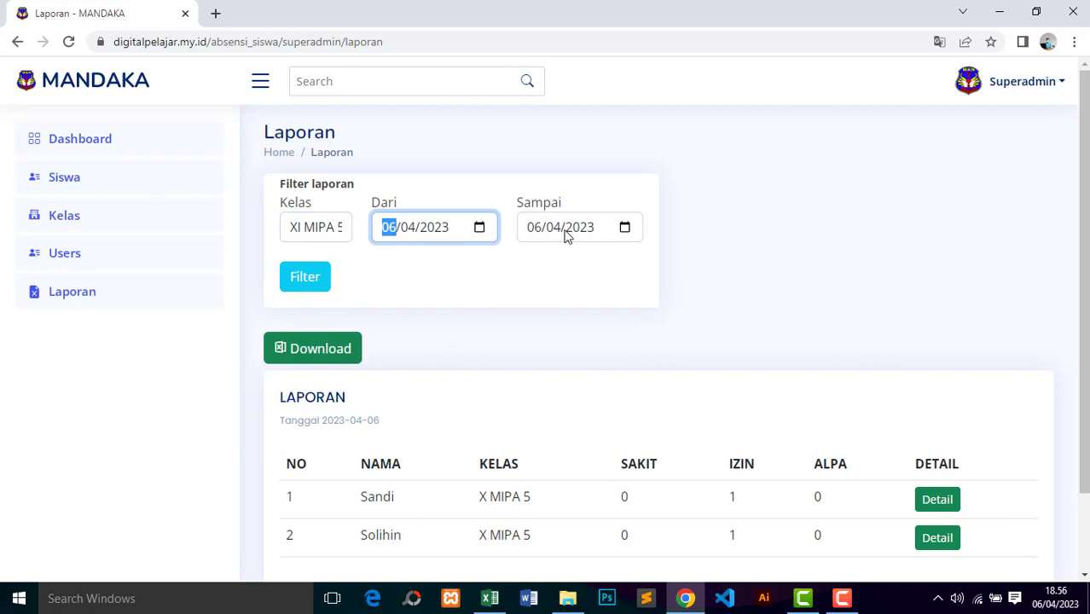
pyautogui.click(479, 227)
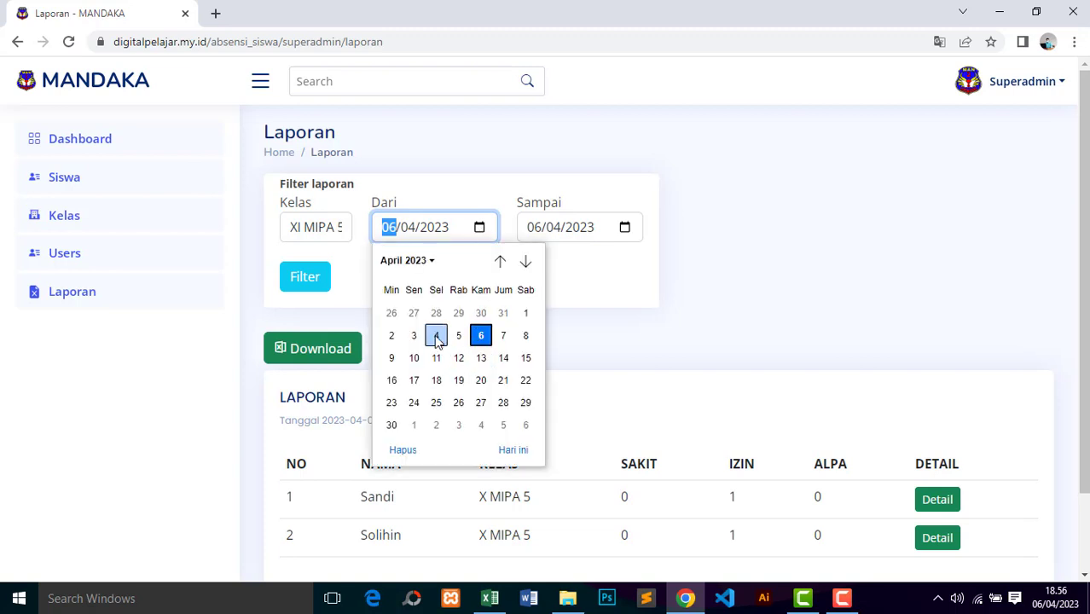
pyautogui.click(436, 335)
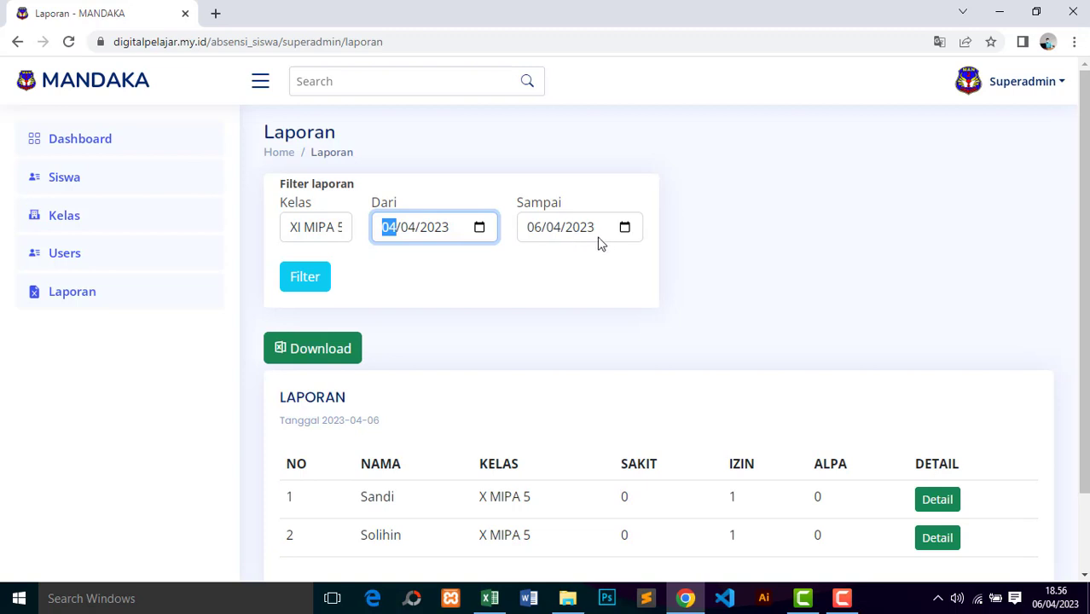
pyautogui.click(305, 278)
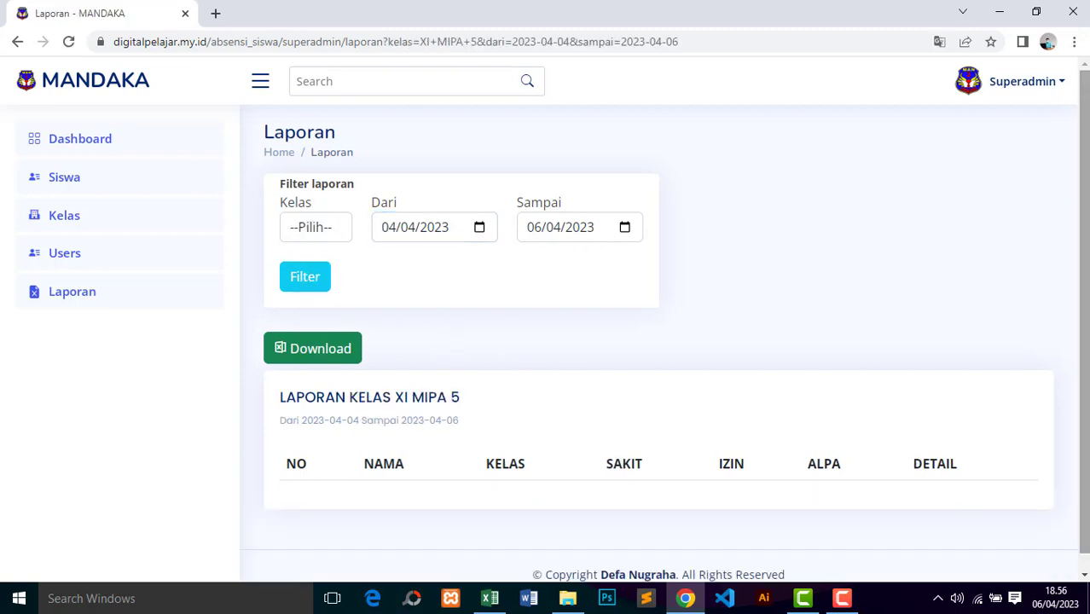
# Step: Change the report start date to 6 April 2023 and apply the filter
pyautogui.scroll(-1, 1071, 271)
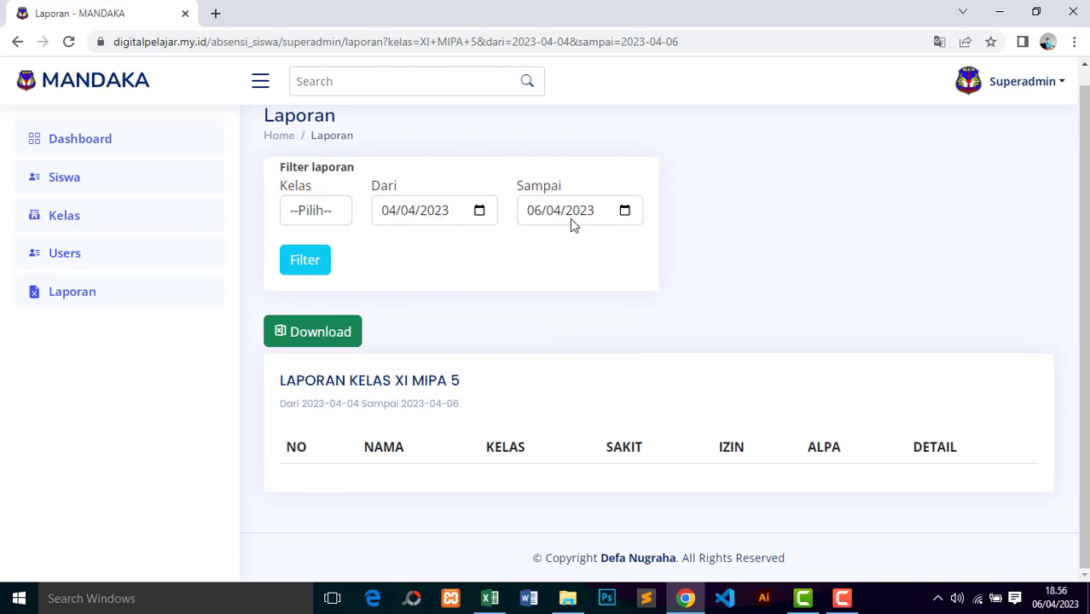
pyautogui.click(479, 213)
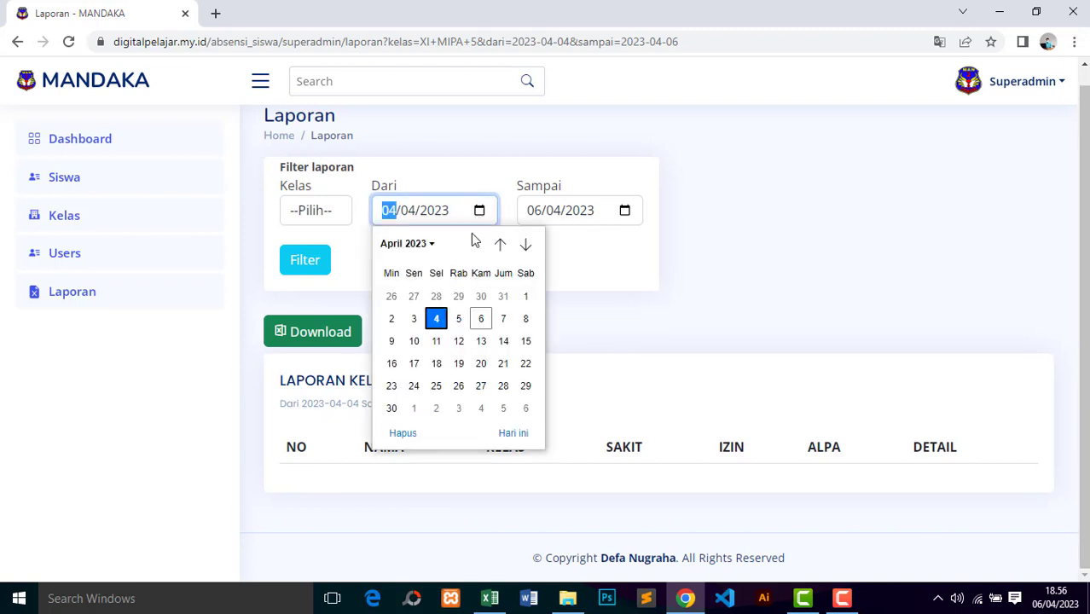
pyautogui.click(480, 322)
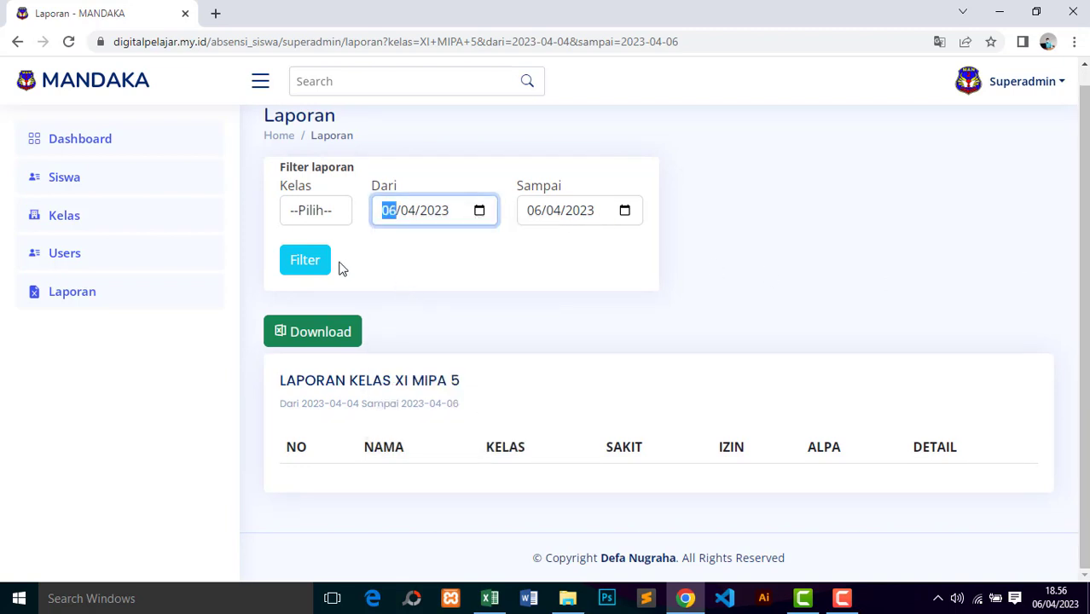
pyautogui.click(307, 263)
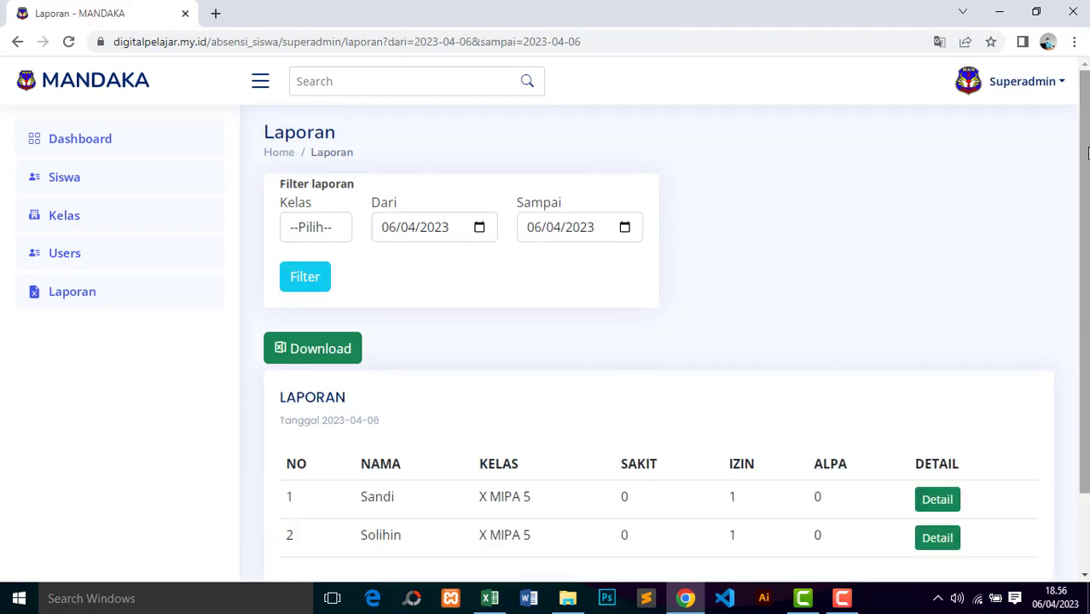
# Step: Reapply the XI MIPA 5 filter, then switch the class to X MIPA 5 and filter
pyautogui.scroll(-1, 1089, 152)
pyautogui.click(304, 185)
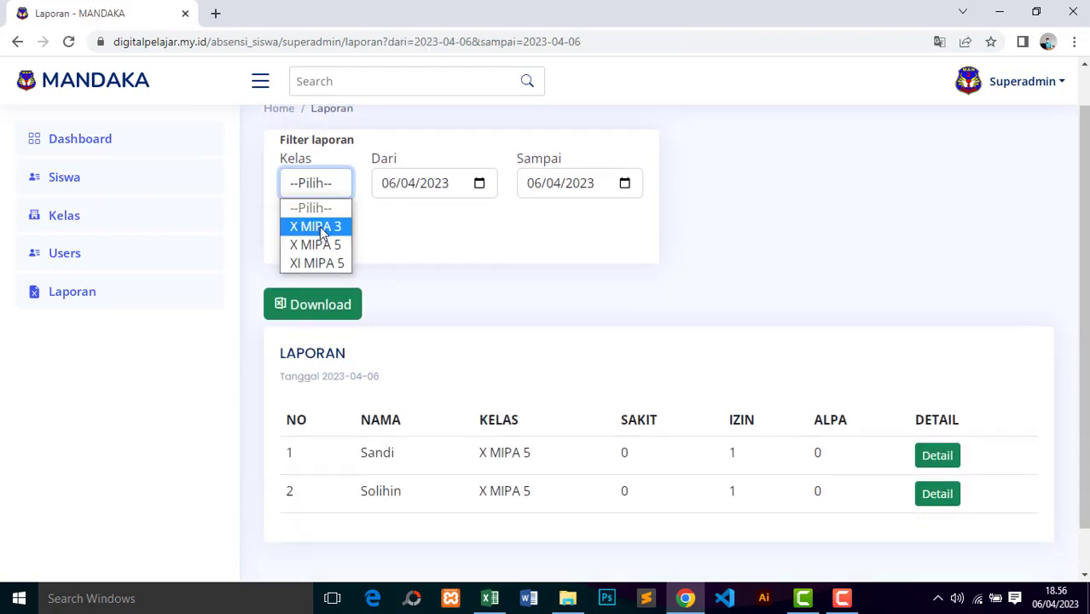
pyautogui.click(321, 263)
pyautogui.click(443, 183)
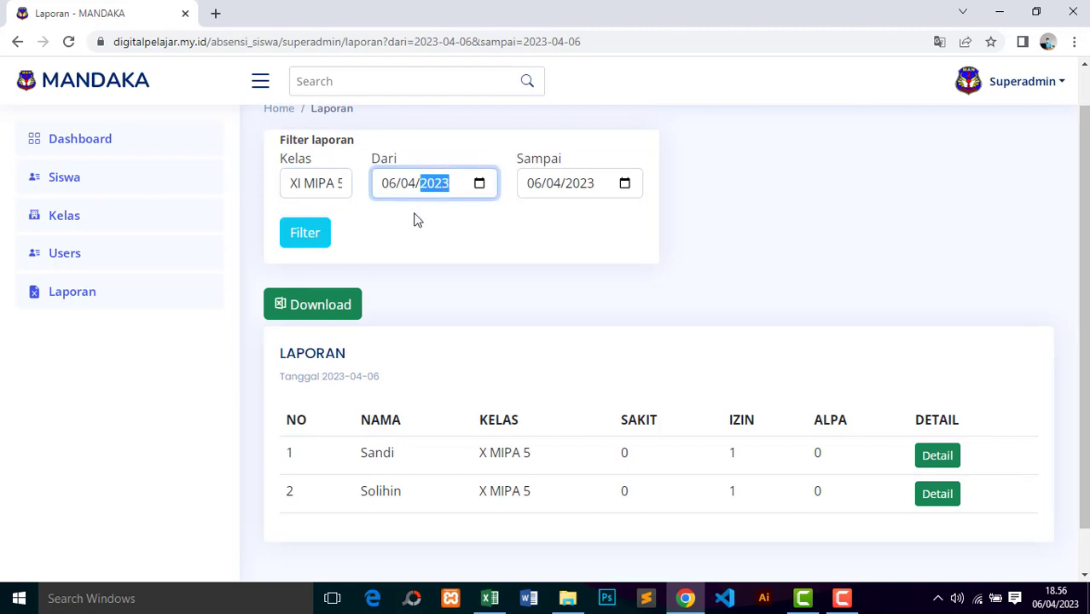
pyautogui.click(311, 240)
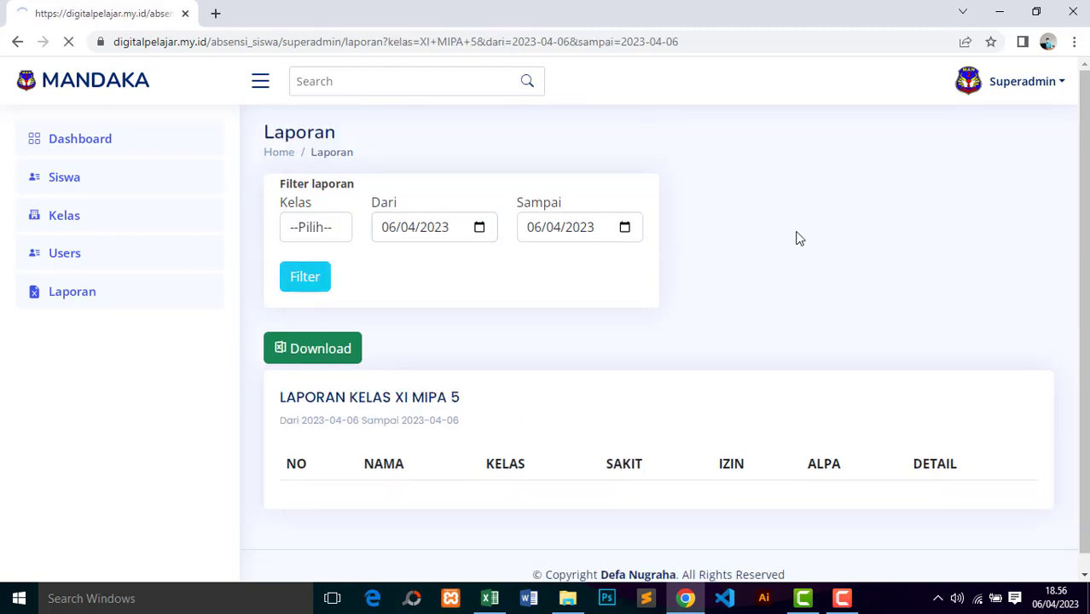
pyautogui.click(306, 229)
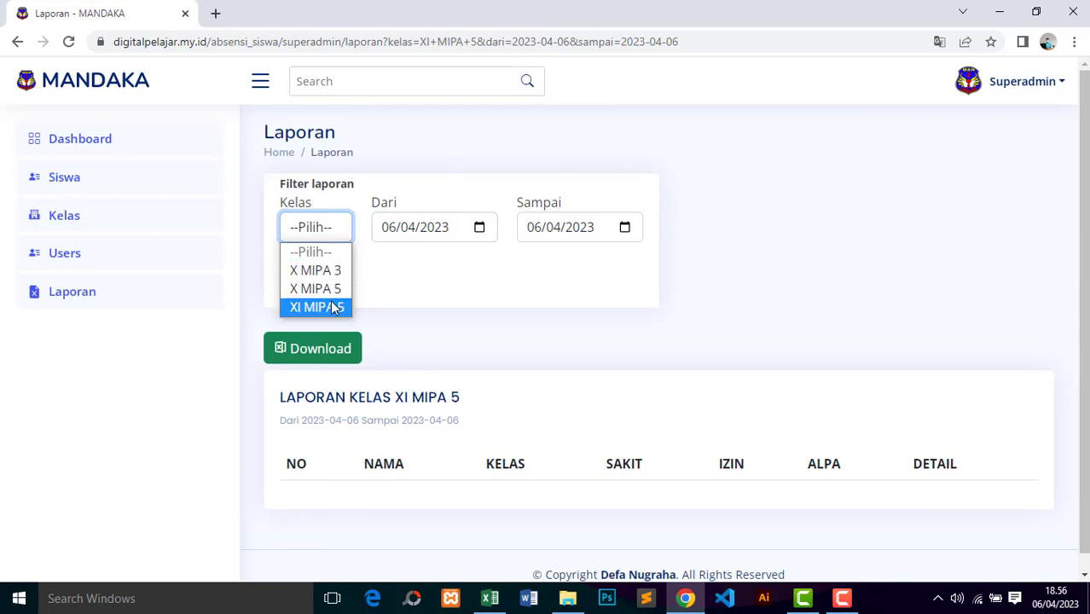
pyautogui.click(331, 294)
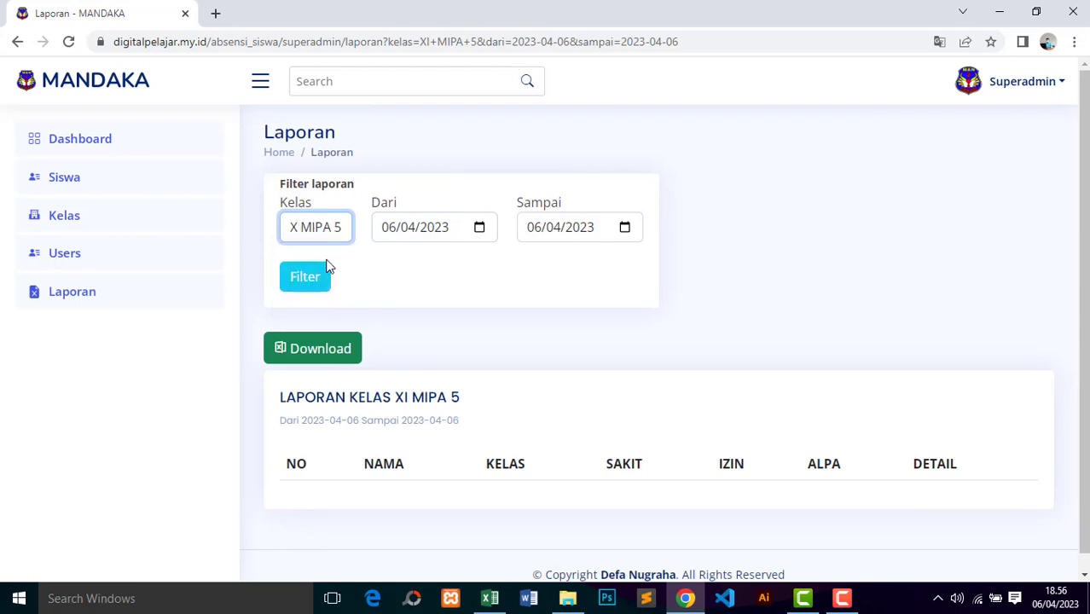
pyautogui.click(317, 276)
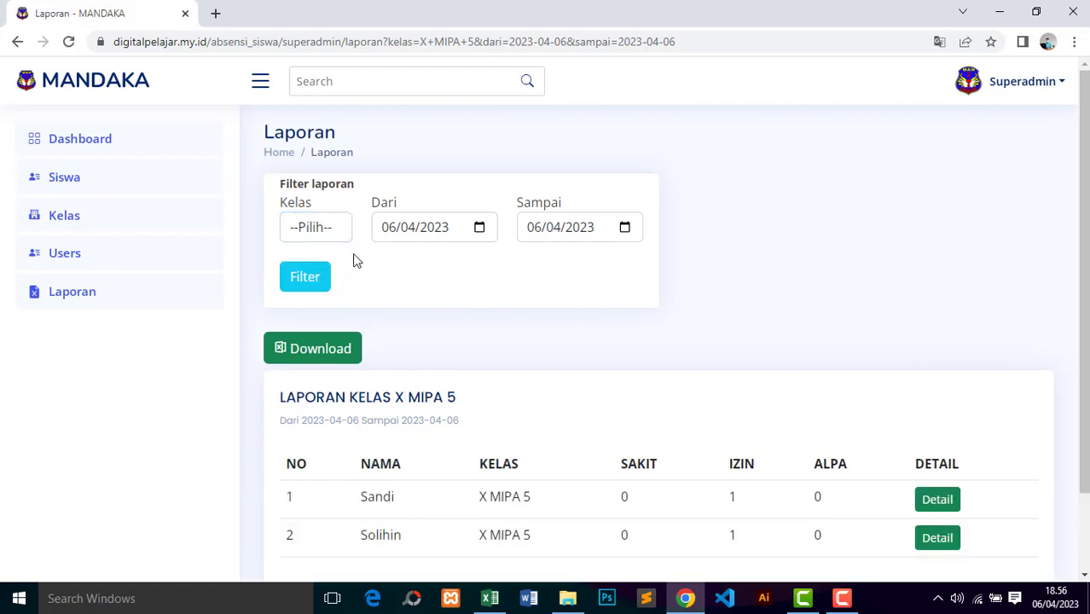
# Step: Filter XI MIPA 5 for the range 02/04/2023 to 07/04/2023
pyautogui.click(317, 231)
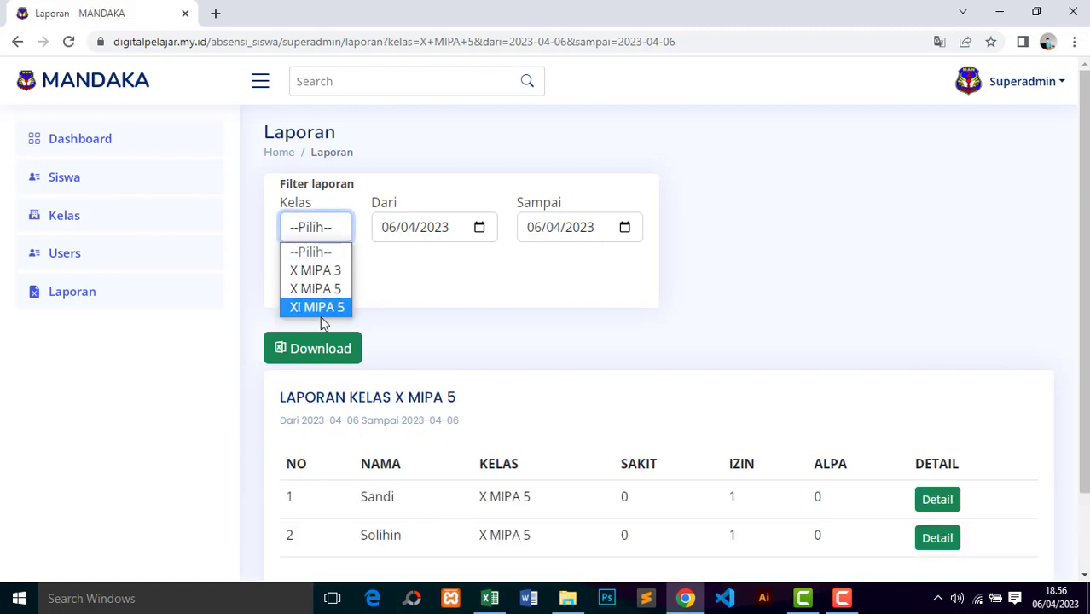
pyautogui.click(328, 309)
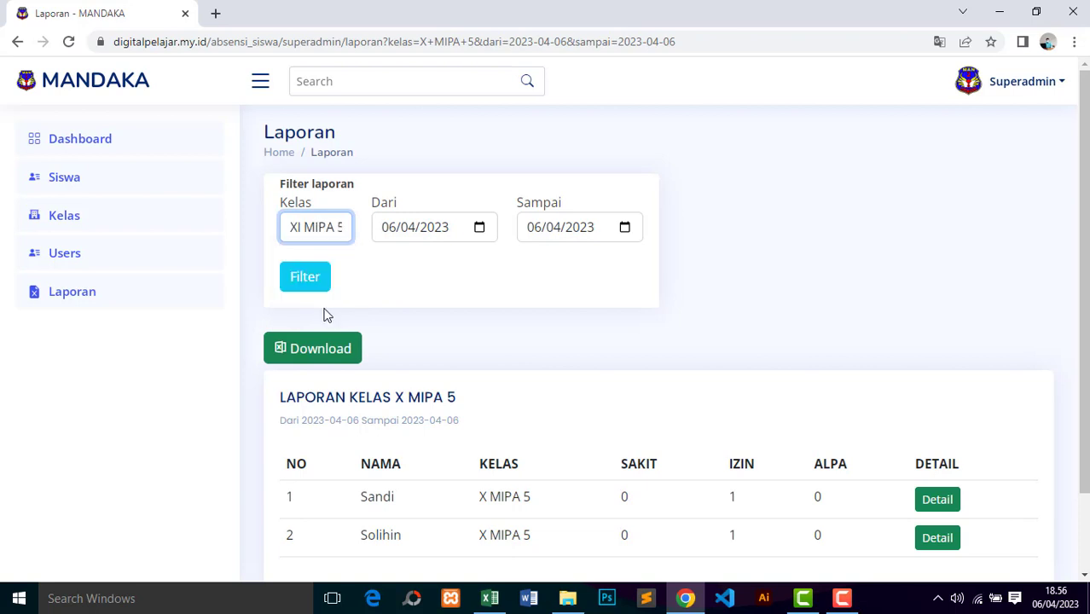
pyautogui.click(419, 239)
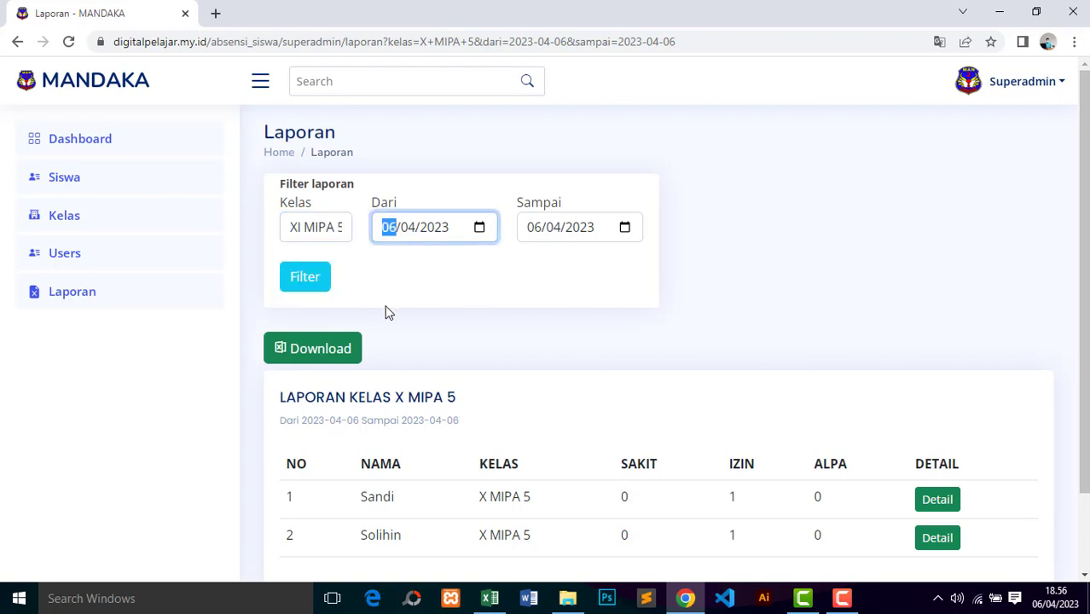
pyautogui.click(479, 227)
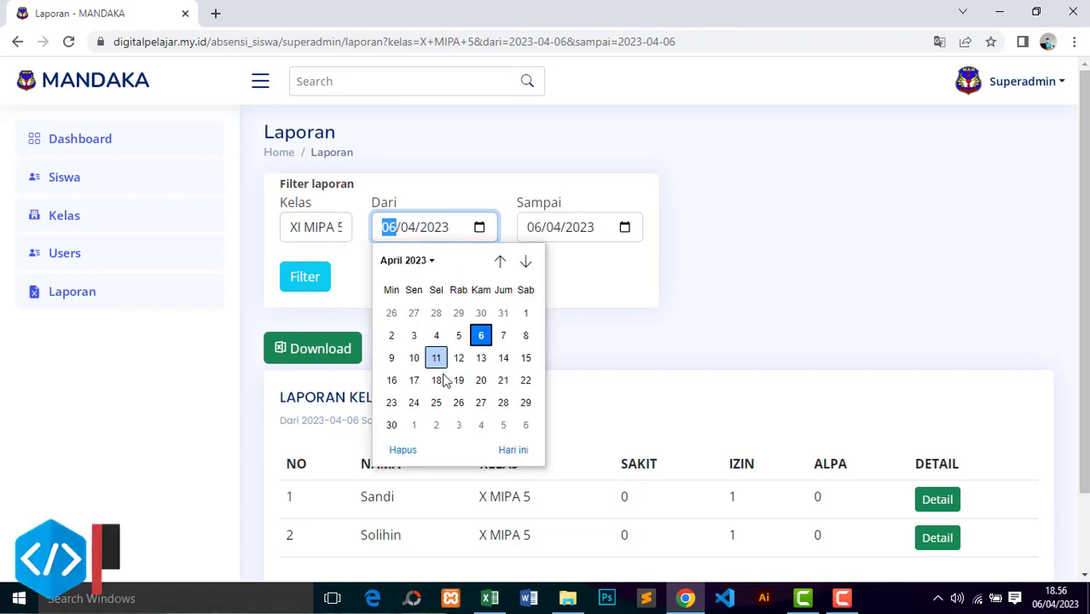
pyautogui.click(445, 335)
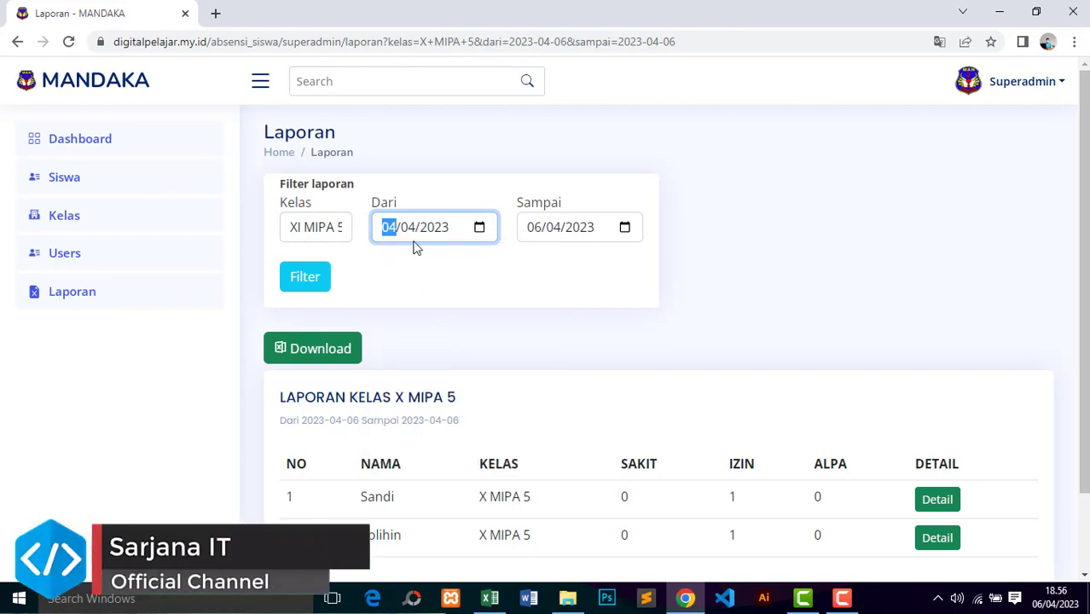
pyautogui.click(480, 227)
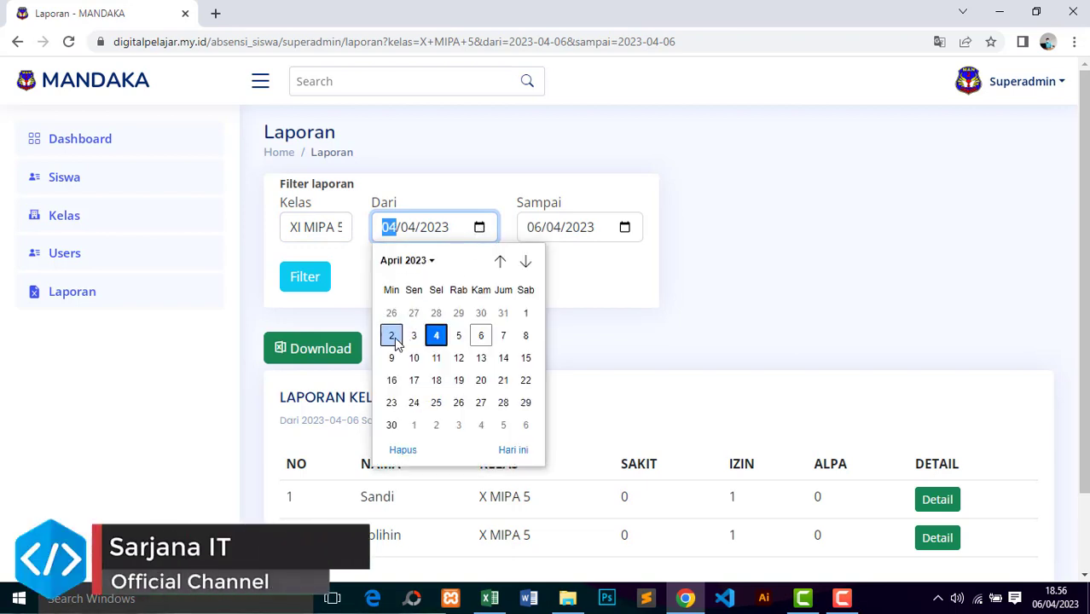
pyautogui.click(394, 337)
pyautogui.click(626, 229)
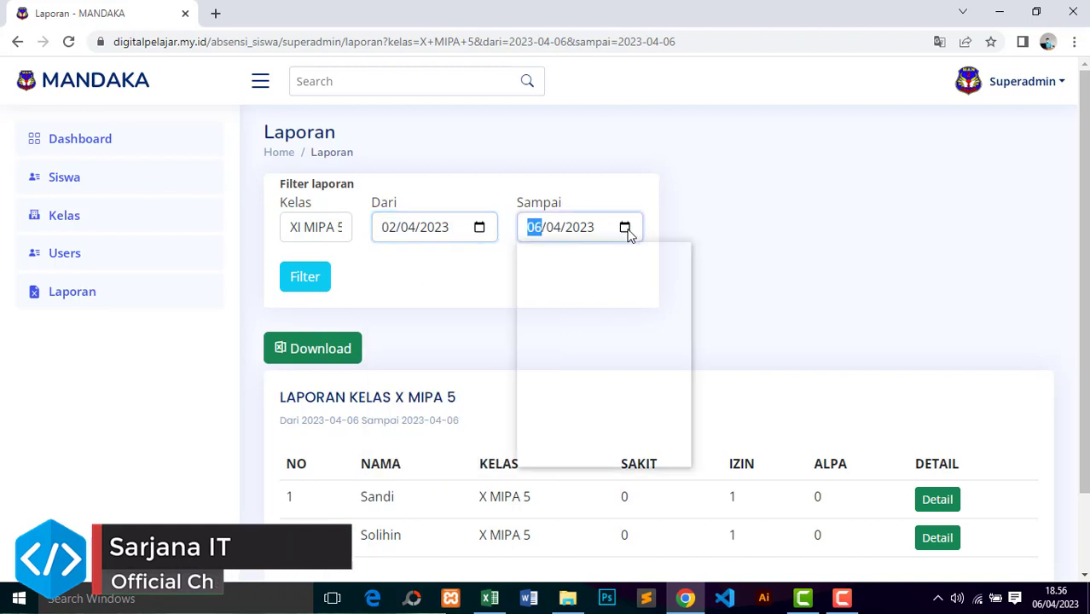
pyautogui.click(648, 337)
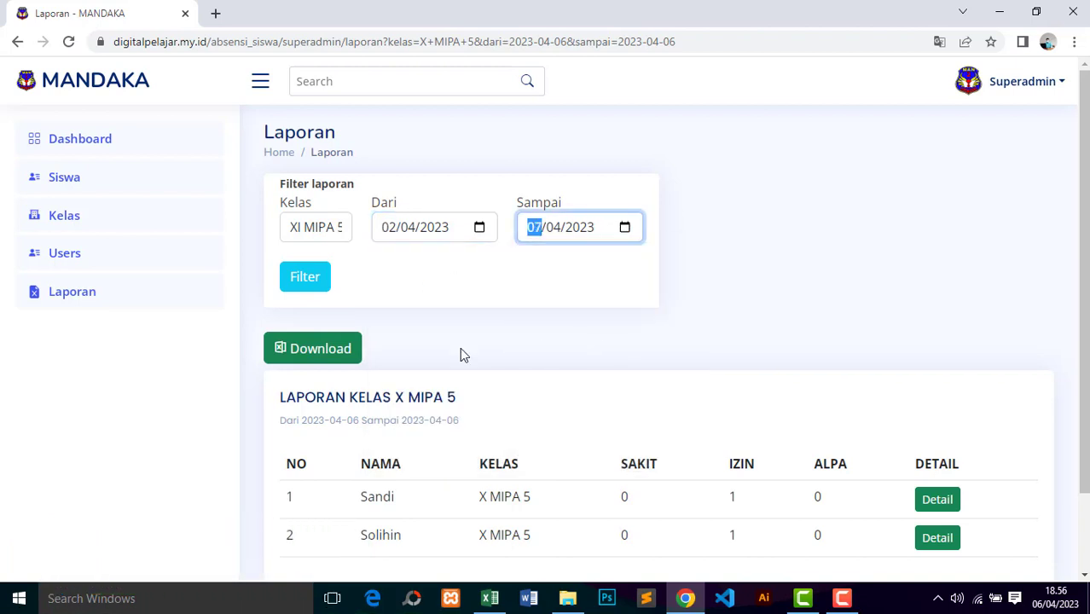
pyautogui.click(306, 282)
# Step: Switch the class to X MIPA 5 and show its report for that range
pyautogui.scroll(-1, 1077, 151)
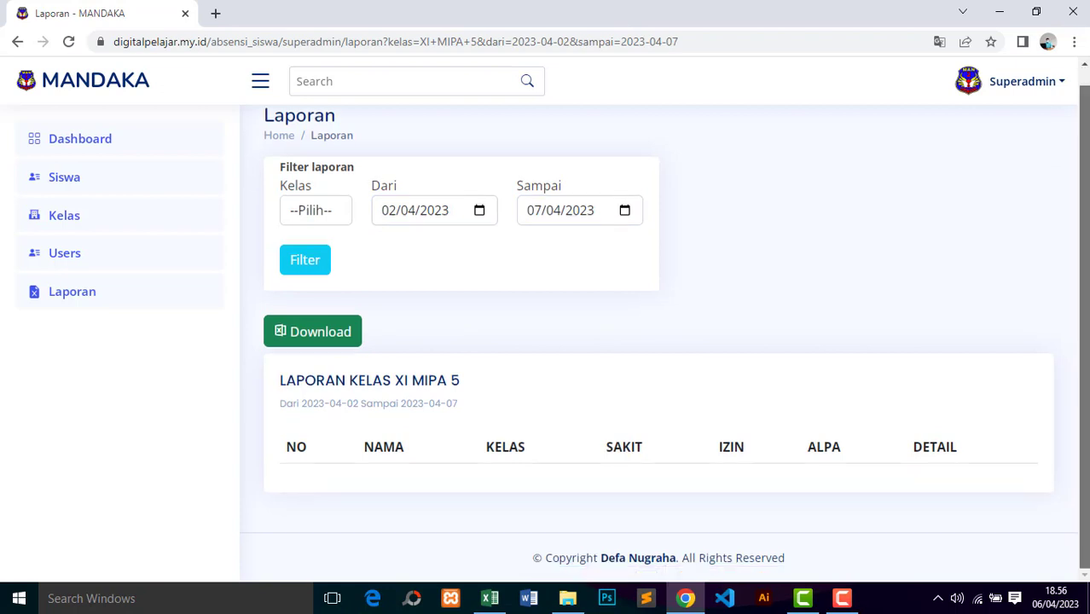
pyautogui.click(321, 213)
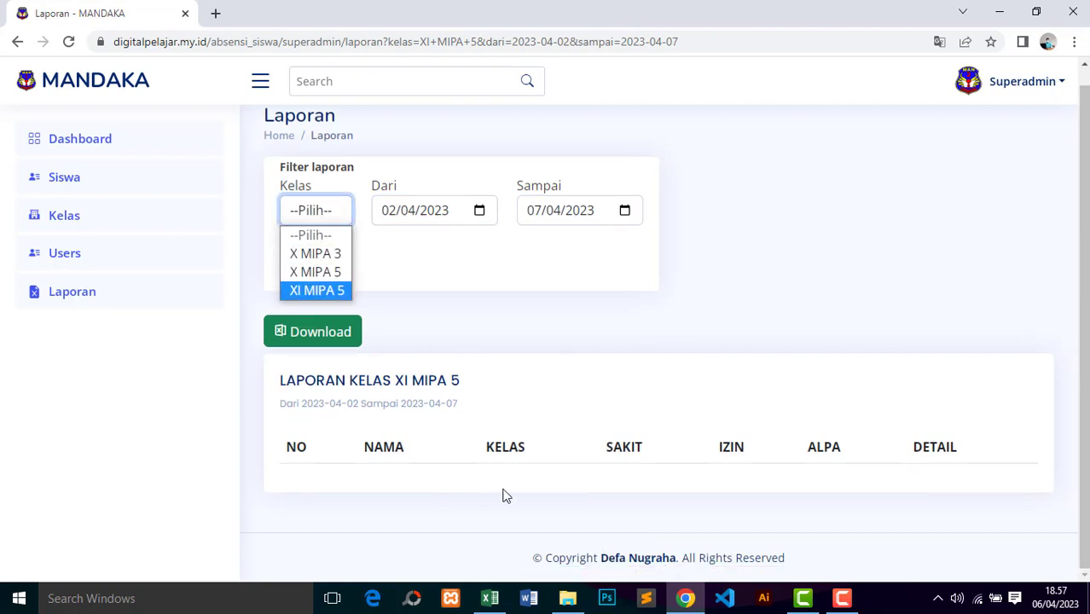
pyautogui.click(320, 271)
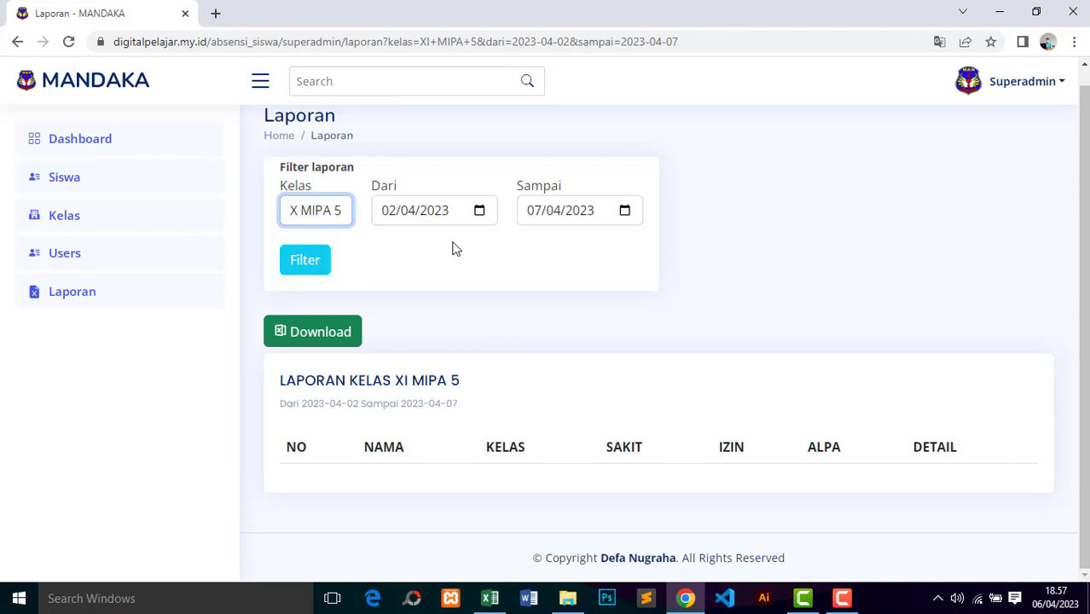
pyautogui.click(308, 266)
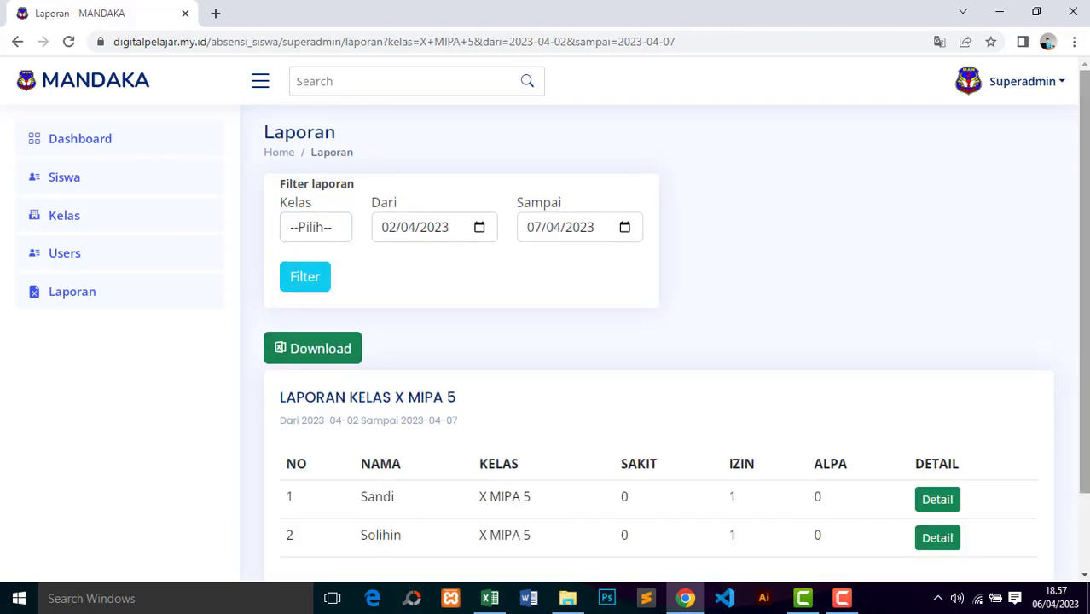
# Step: Review the X MIPA 5 report and the first student's attendance details, then bring up Camtasia
pyautogui.scroll(-2, 743, 449)
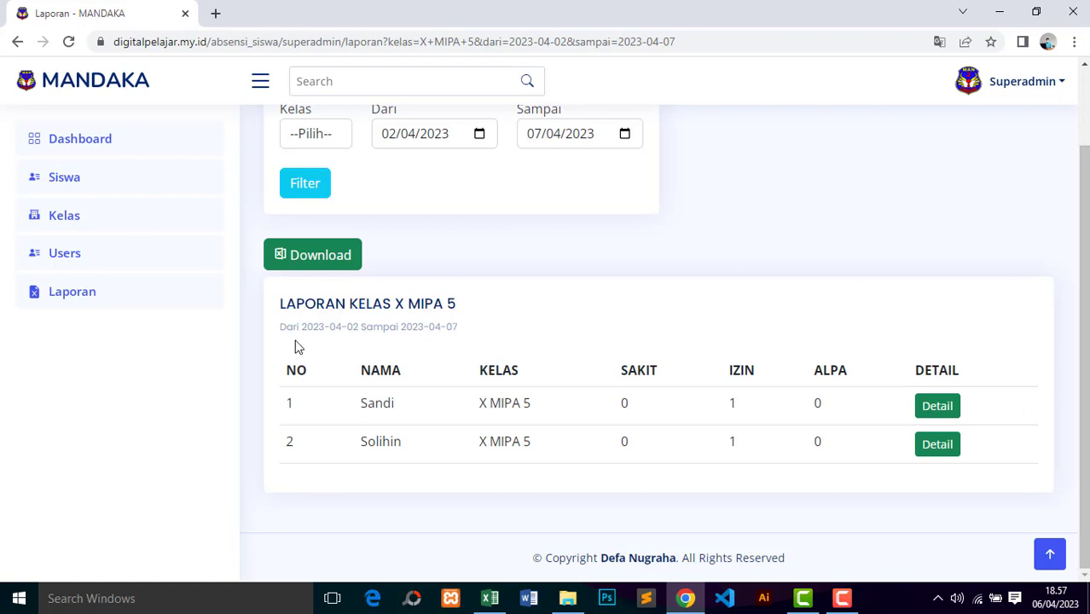
pyautogui.moveTo(306, 327); pyautogui.dragTo(503, 313)
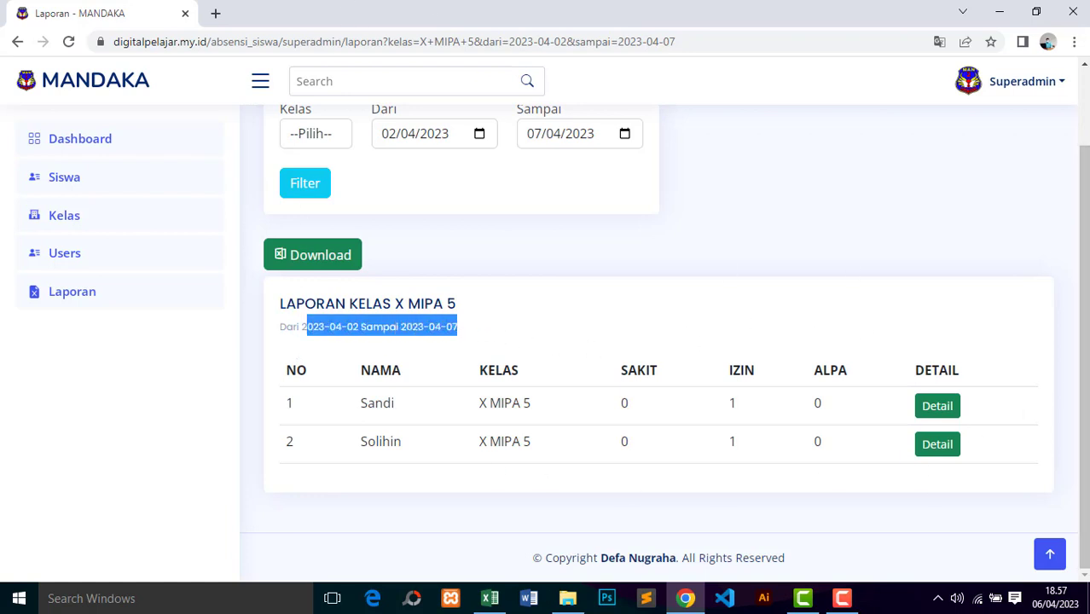
pyautogui.click(938, 407)
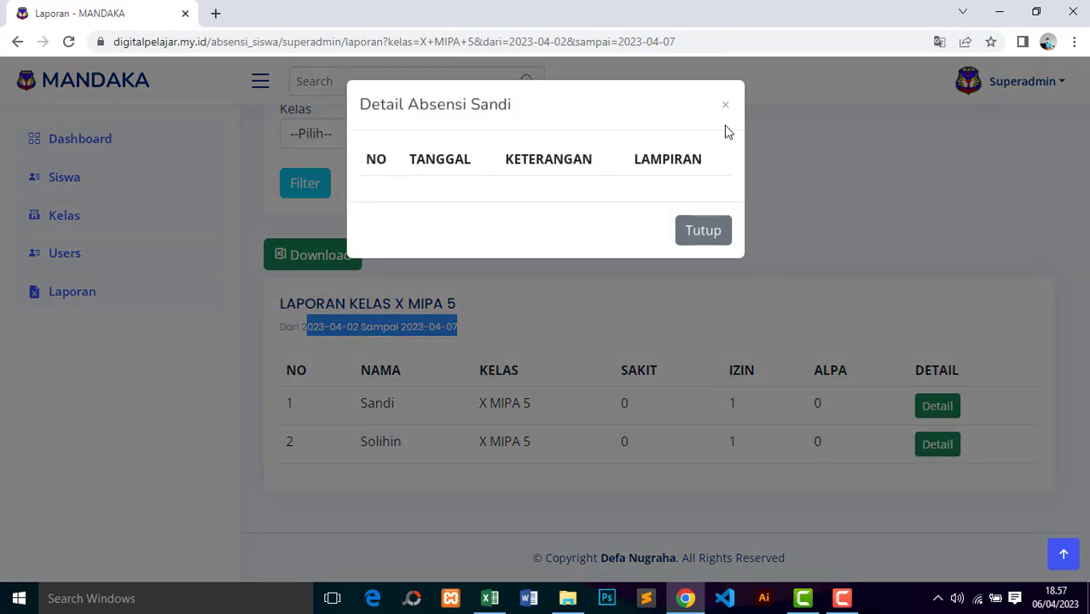
pyautogui.click(725, 105)
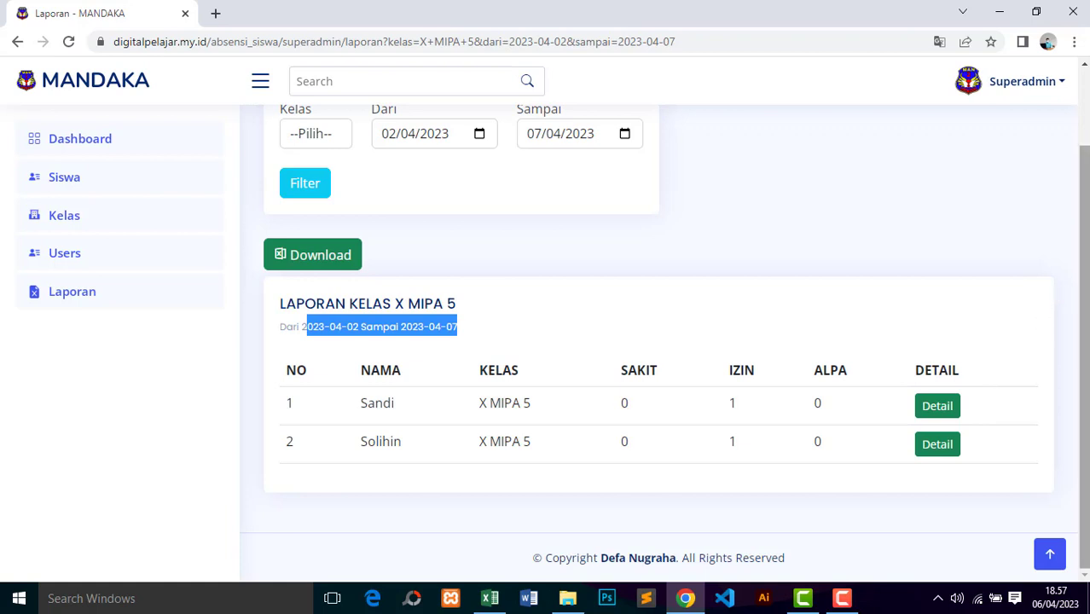
pyautogui.moveTo(1083, 294); pyautogui.dragTo(1084, 171)
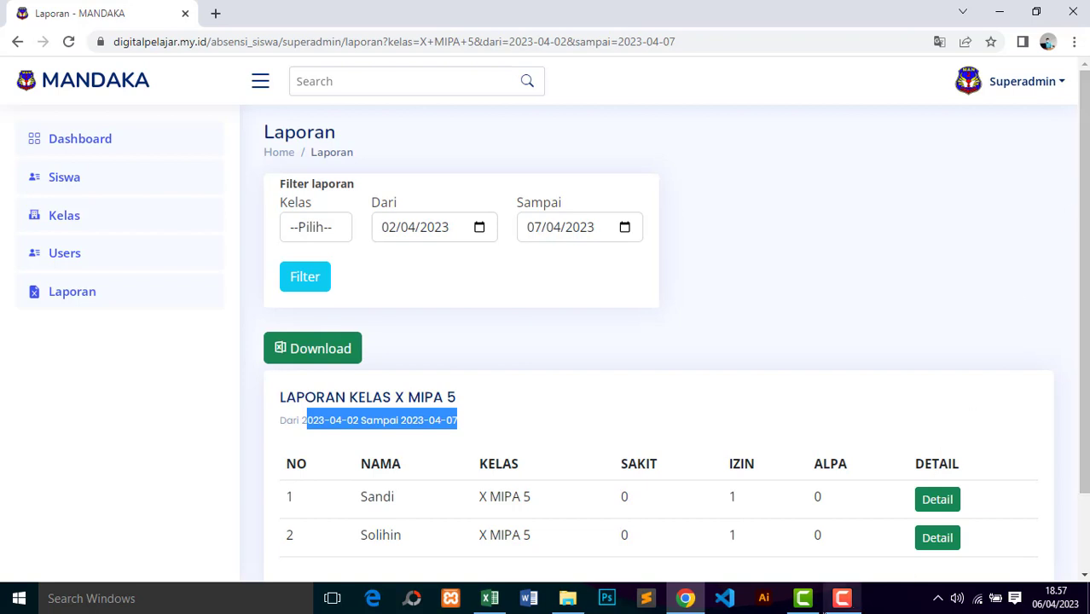
pyautogui.click(831, 606)
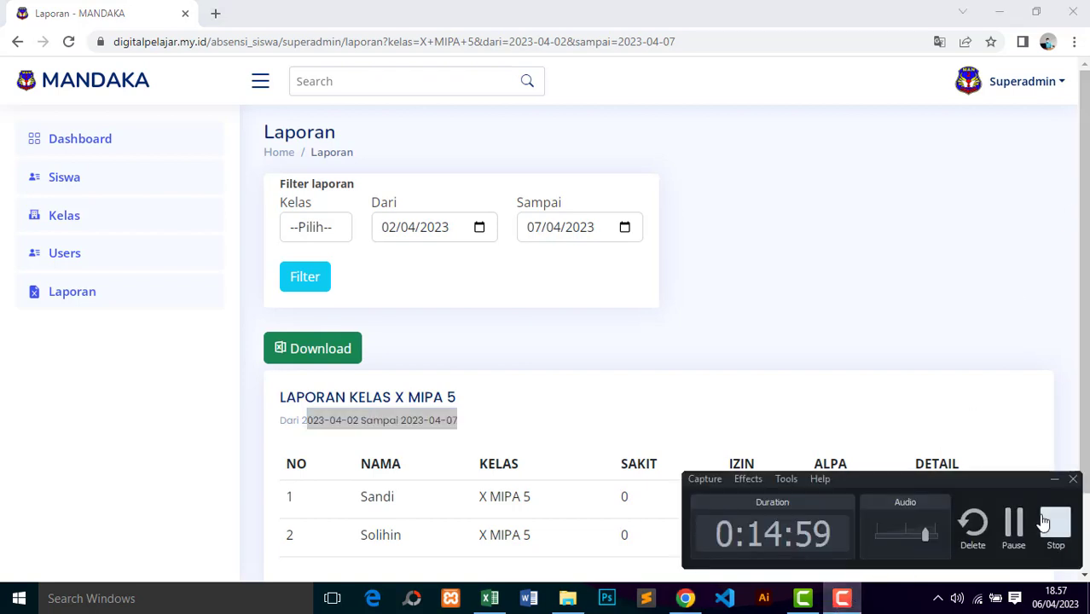